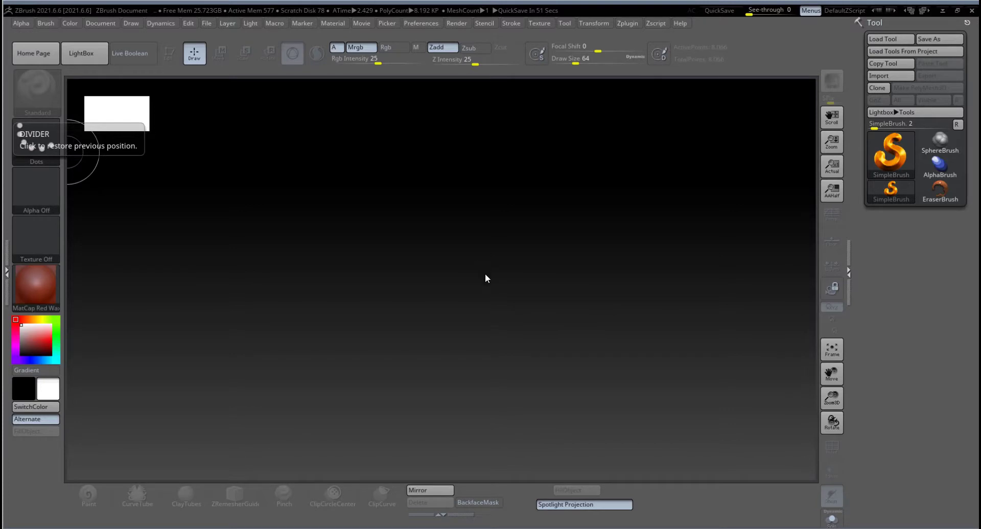
# Draw a ZSphere in the middle of the canvas and turn on Edit mode for it
pyautogui.click(508, 300)
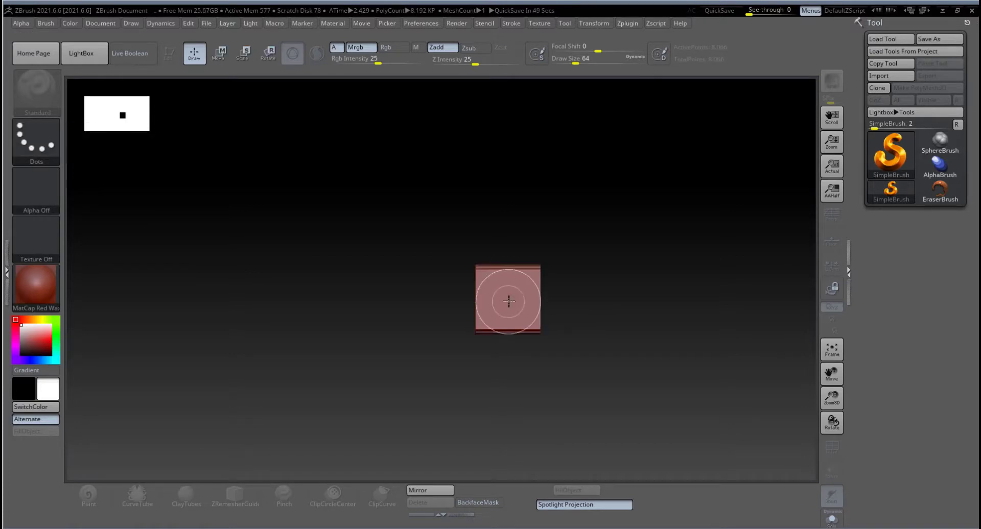
pyautogui.hotkey('ctrl', 'z')
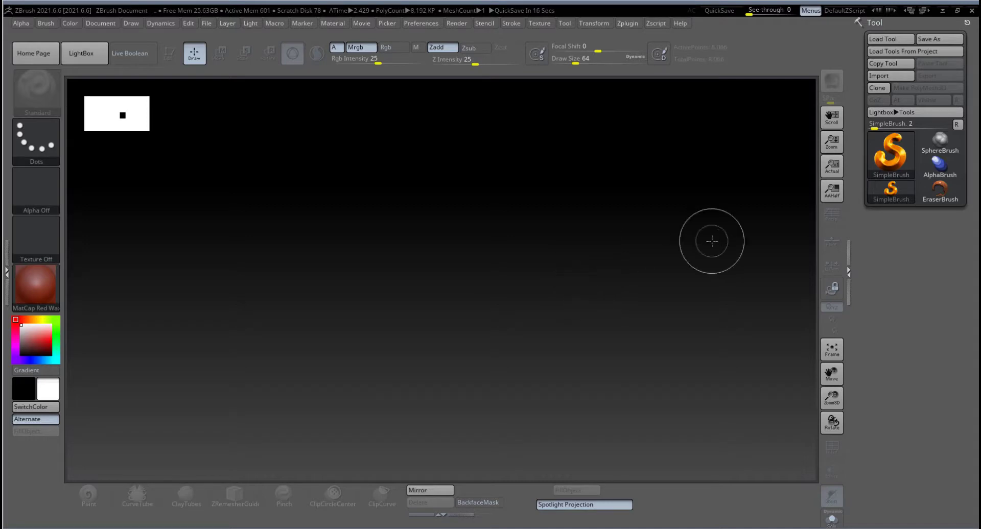
pyautogui.click(890, 160)
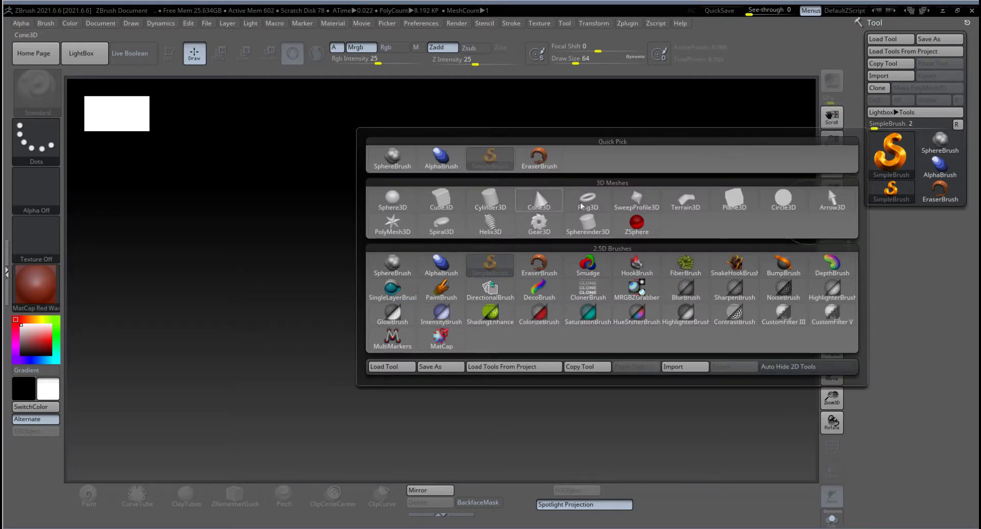
pyautogui.moveTo(636, 227)
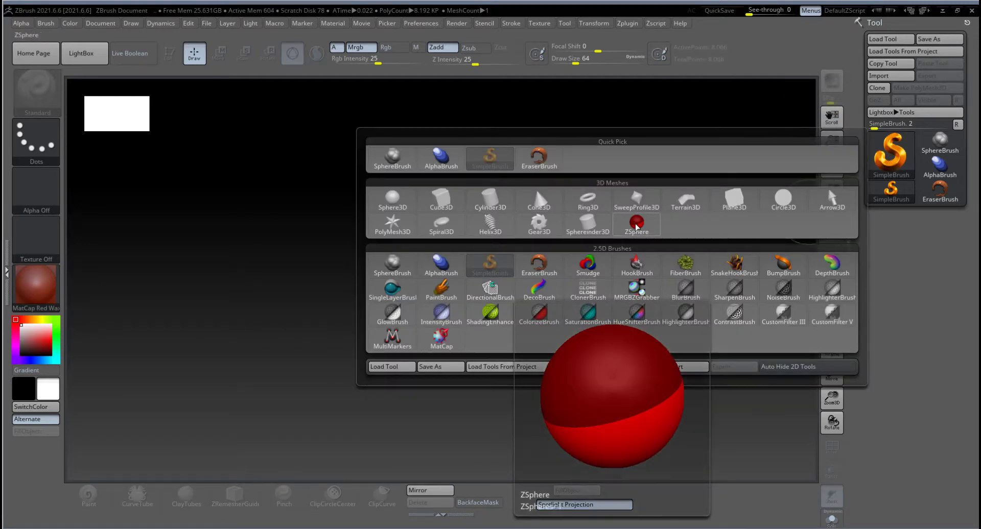
pyautogui.click(637, 227)
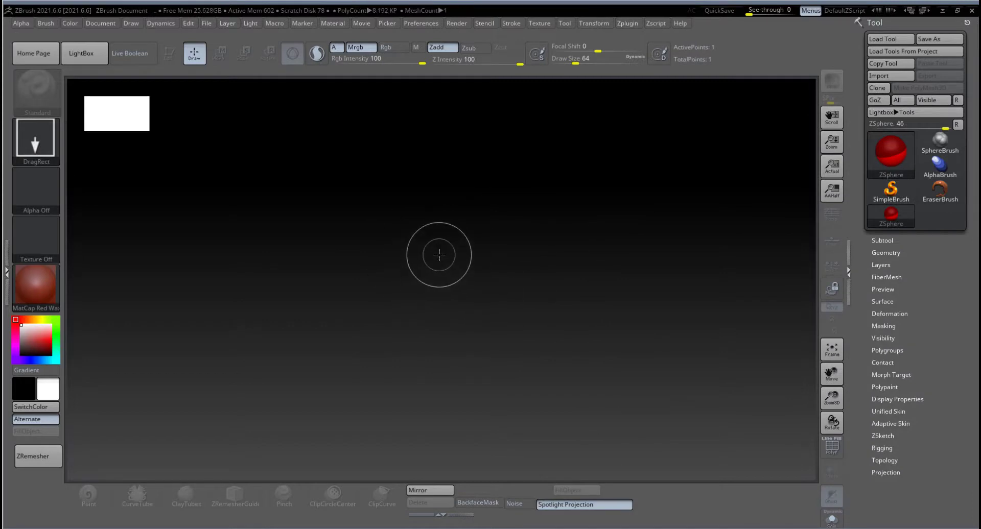
pyautogui.moveTo(440, 255); pyautogui.dragTo(442, 452)
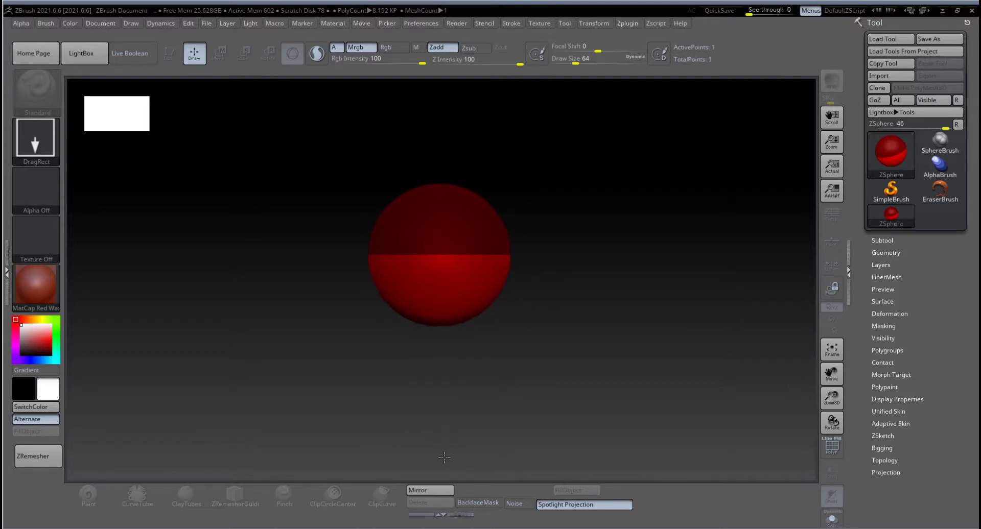
pyautogui.moveTo(444, 458); pyautogui.dragTo(444, 458)
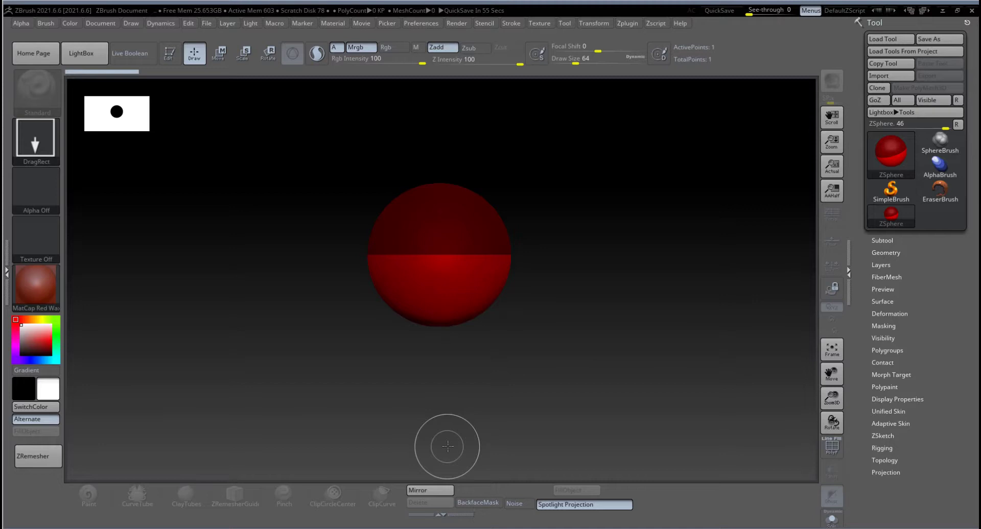
pyautogui.click(171, 57)
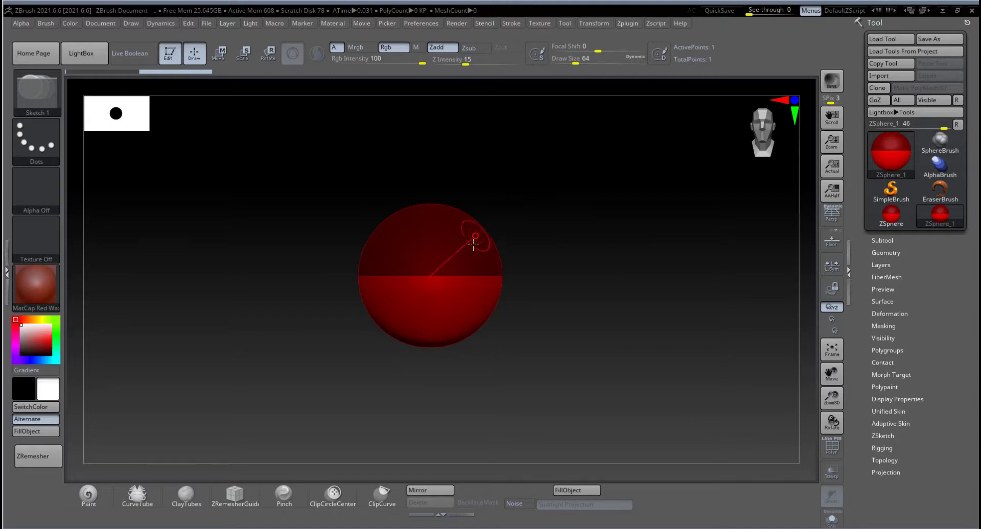
pyautogui.keyDown('alt'); pyautogui.moveTo(533, 268); pyautogui.dragTo(504, 261); pyautogui.keyUp('alt')
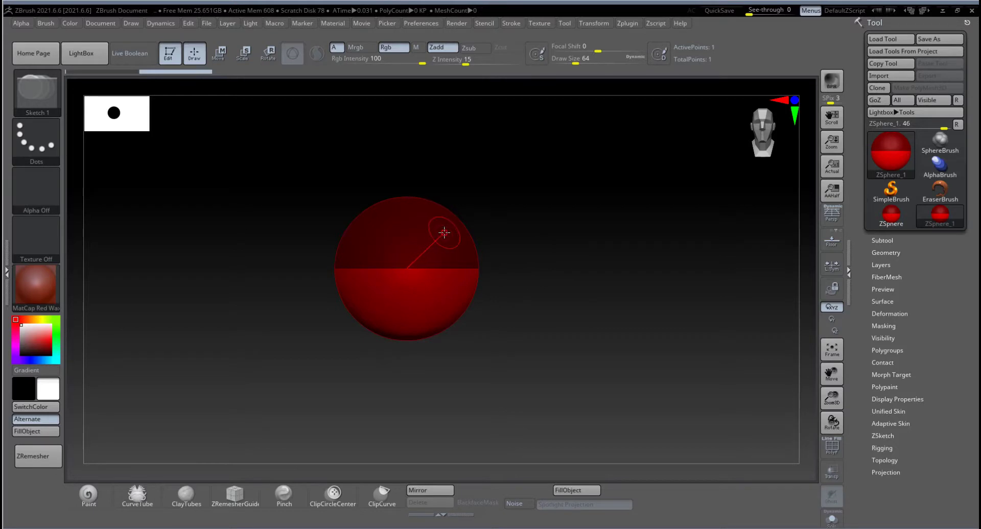
pyautogui.click(446, 235)
pyautogui.moveTo(446, 237); pyautogui.dragTo(460, 272)
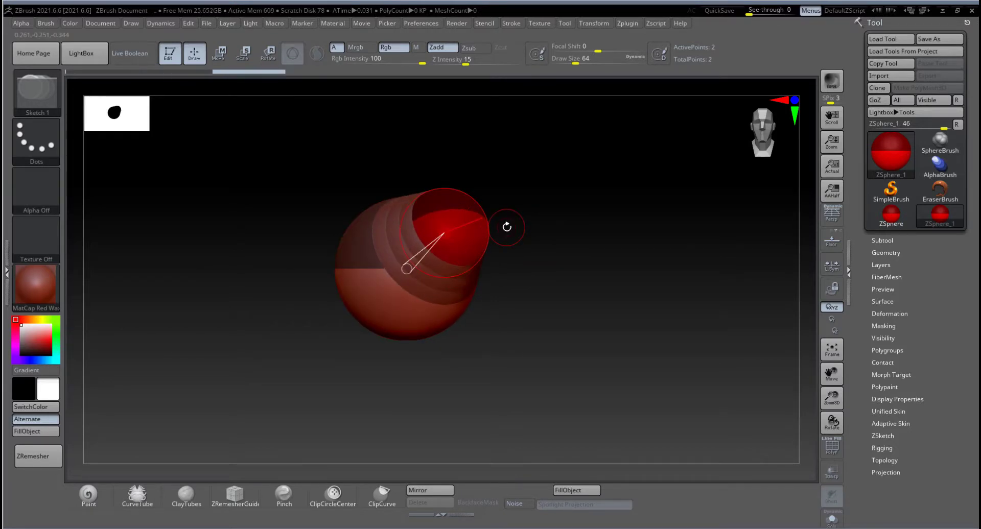
pyautogui.hotkey('ctrl', 'z')
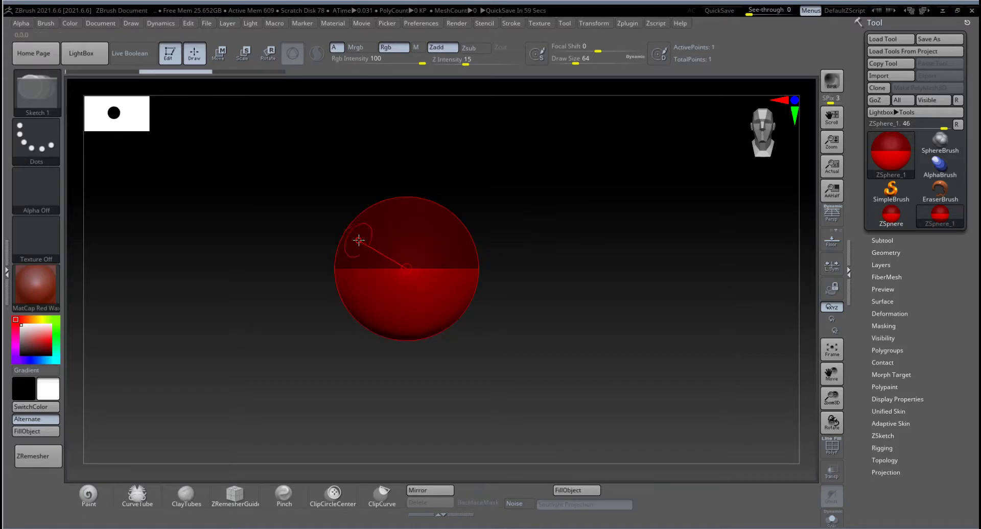
# Switch the material to MatCap Gray and add a child ZSphere on the upper right of the root sphere
pyautogui.click(40, 286)
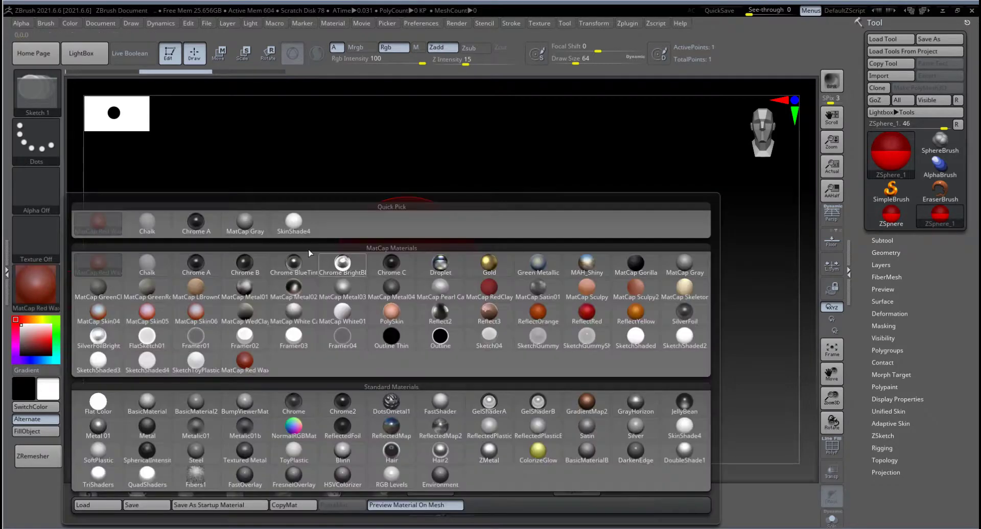
pyautogui.click(253, 228)
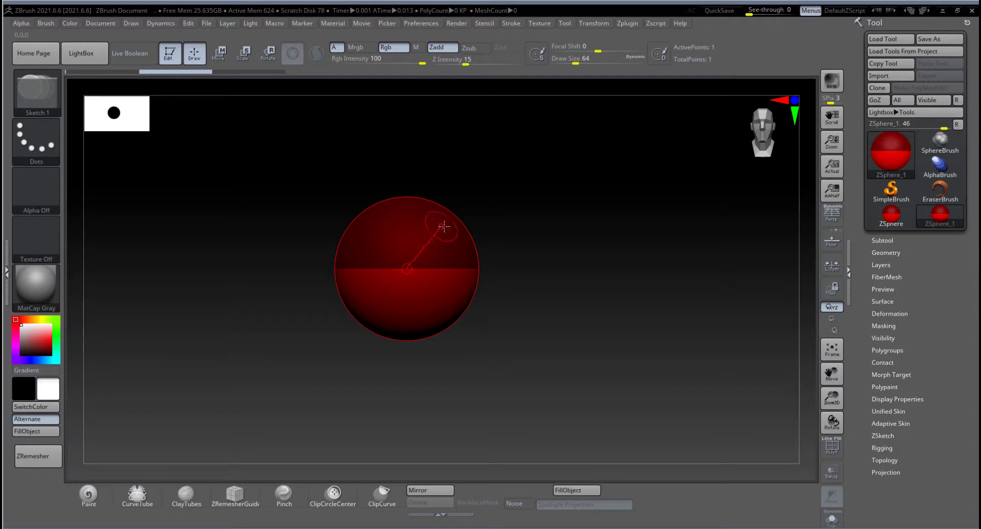
pyautogui.moveTo(446, 224); pyautogui.dragTo(454, 271)
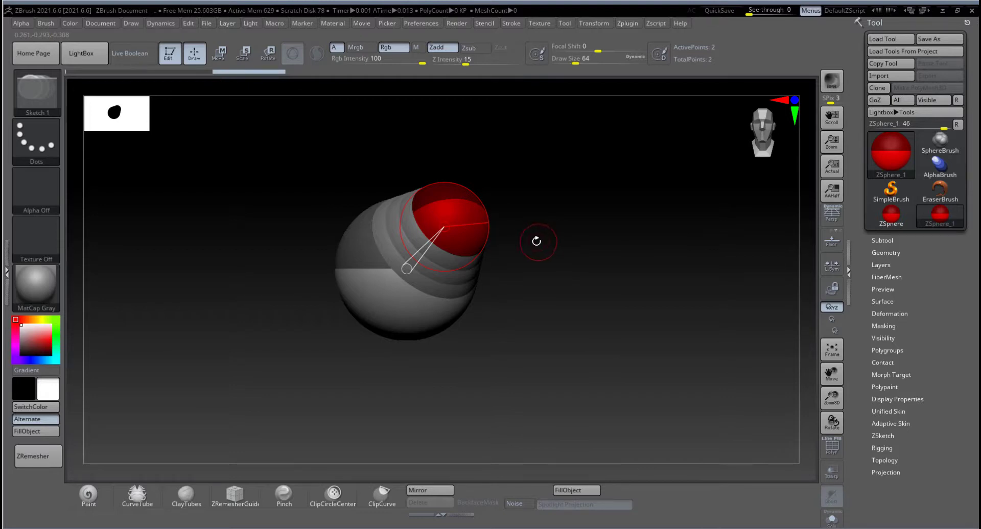
# Move the child ZSphere away from the root to the right, stretching the chain into a long, nearly horizontal limb
pyautogui.press('w')
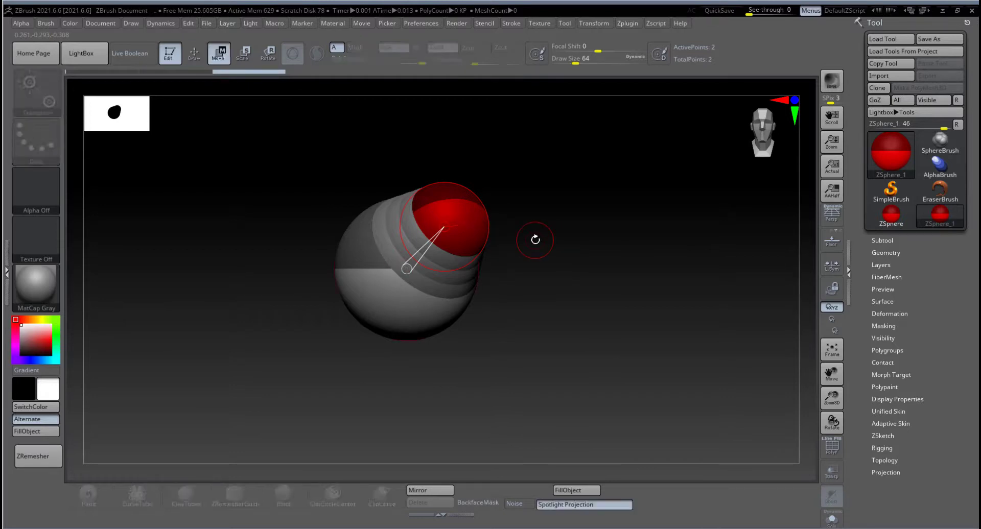
pyautogui.moveTo(471, 218); pyautogui.dragTo(679, 204)
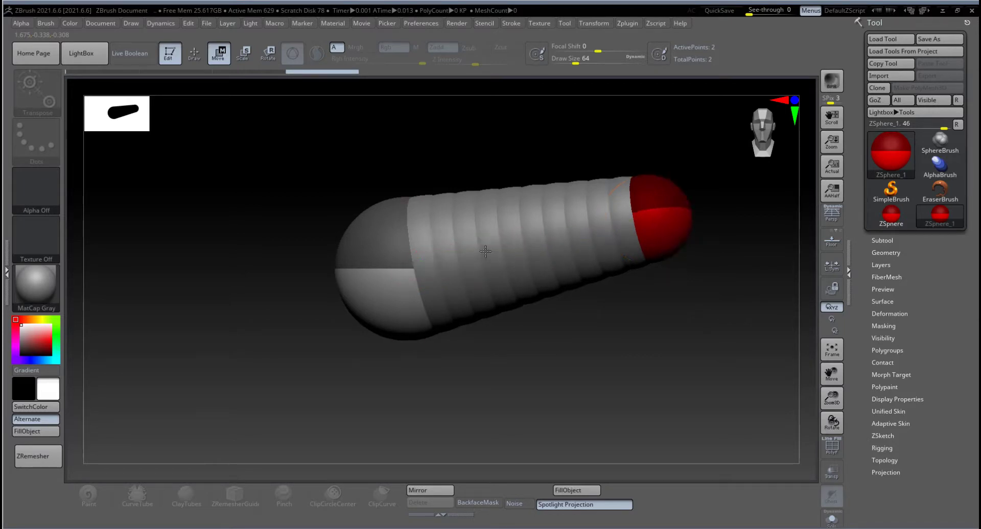
pyautogui.moveTo(485, 250); pyautogui.dragTo(431, 221)
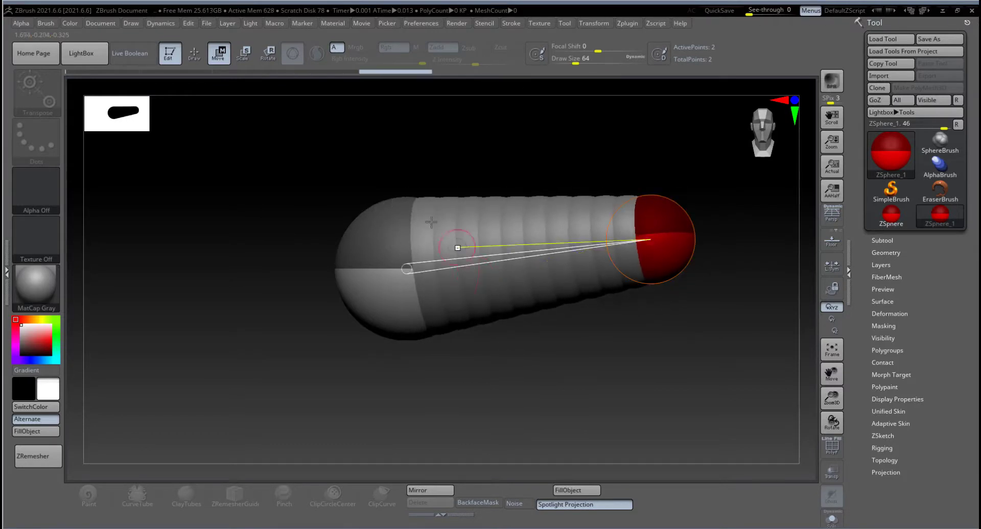
# Scale up the end ZSphere slightly, then move it back closer to the root to shorten the limb
pyautogui.click(241, 60)
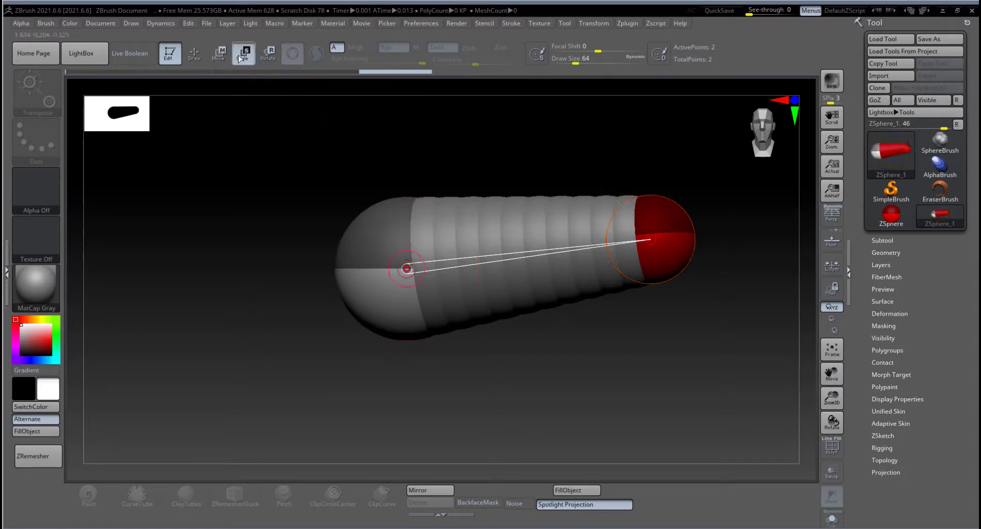
pyautogui.click(219, 54)
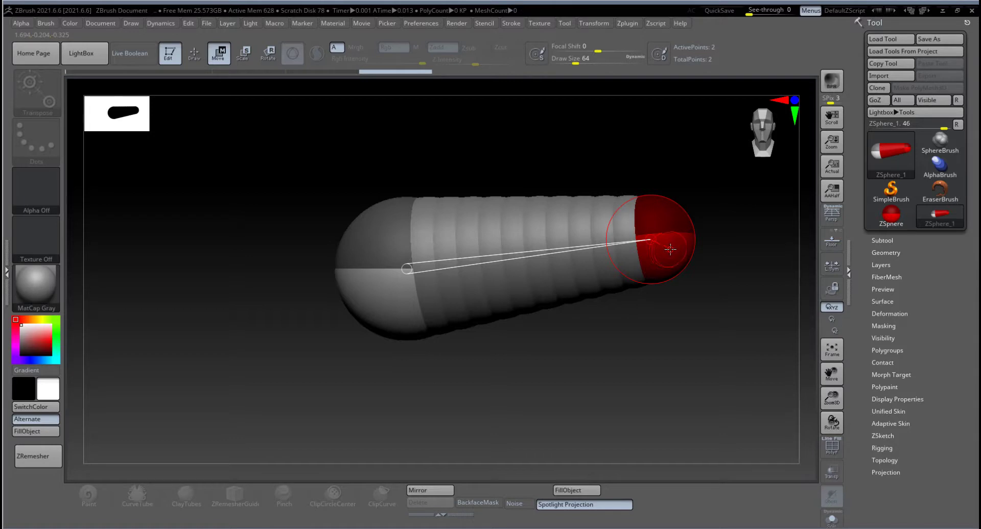
pyautogui.press('e')
pyautogui.moveTo(671, 245); pyautogui.dragTo(710, 330)
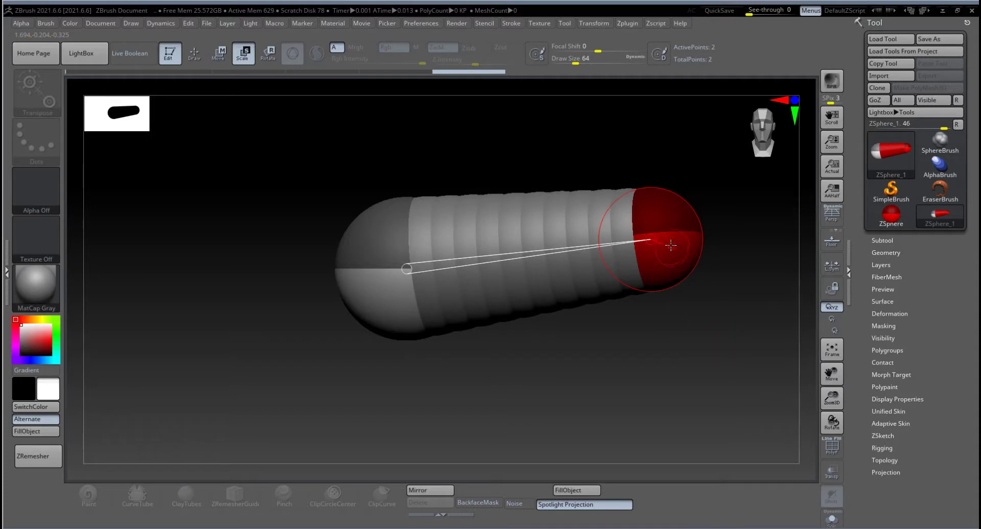
pyautogui.press('w')
pyautogui.moveTo(654, 235); pyautogui.dragTo(581, 286)
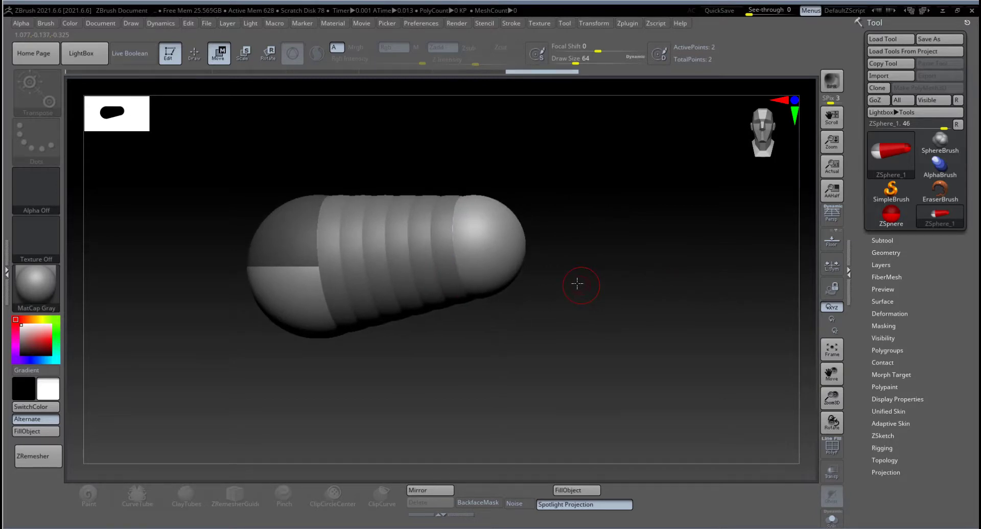
# Extend the limb with three more, smaller ZSpheres chained from its end and curving downward
pyautogui.press('q')
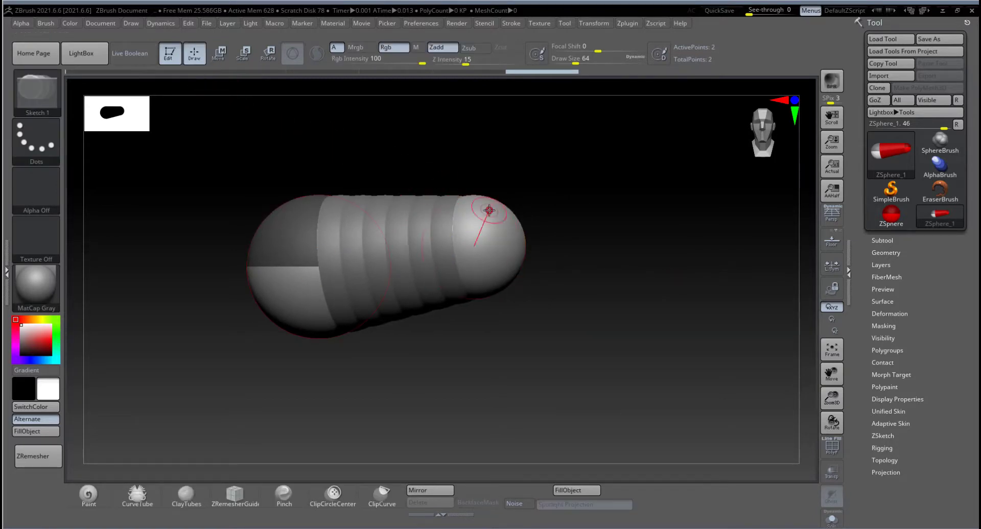
pyautogui.moveTo(516, 238)
pyautogui.mouseDown()
pyautogui.moveTo(522, 269)
pyautogui.moveTo(521, 238)
pyautogui.moveTo(659, 244)
pyautogui.moveTo(665, 281)
pyautogui.moveTo(556, 249)
pyautogui.mouseUp()
pyautogui.press('w')
pyautogui.press('q')
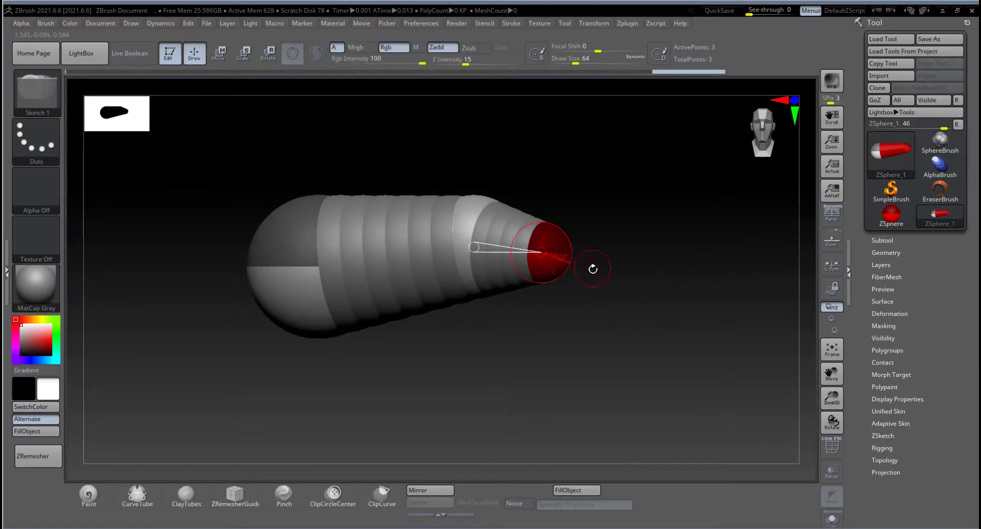
pyautogui.moveTo(593, 269); pyautogui.dragTo(576, 273)
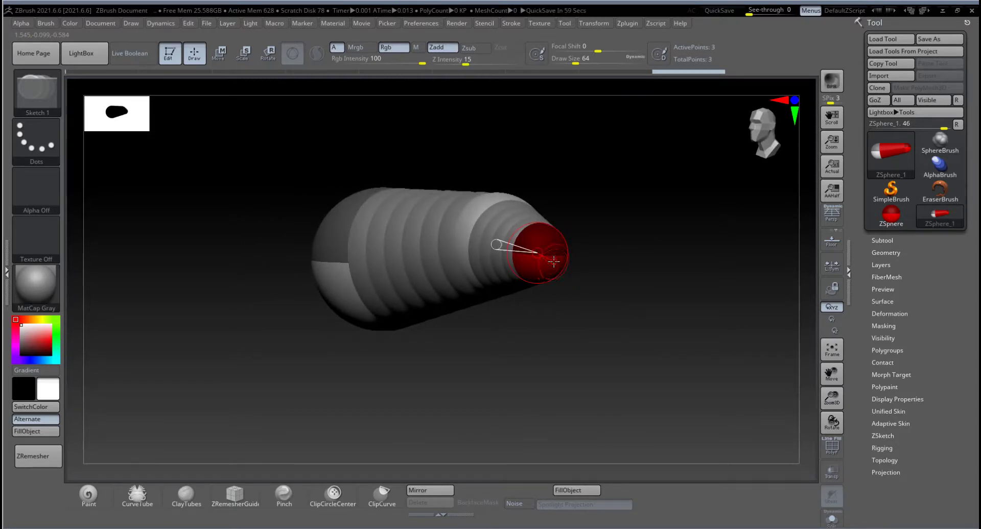
pyautogui.moveTo(553, 261)
pyautogui.mouseDown()
pyautogui.moveTo(619, 348)
pyautogui.moveTo(622, 383)
pyautogui.moveTo(547, 364)
pyautogui.moveTo(624, 350)
pyautogui.moveTo(612, 339)
pyautogui.mouseUp()
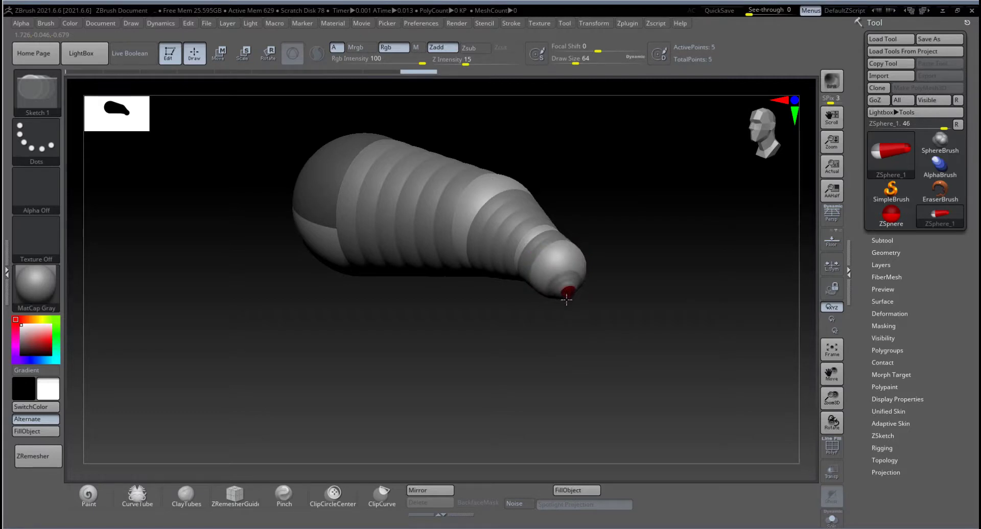
pyautogui.moveTo(567, 306); pyautogui.dragTo(568, 316)
pyautogui.moveTo(624, 344)
pyautogui.mouseDown()
pyautogui.moveTo(655, 402)
pyautogui.moveTo(623, 394)
pyautogui.moveTo(641, 331)
pyautogui.moveTo(616, 349)
pyautogui.mouseUp()
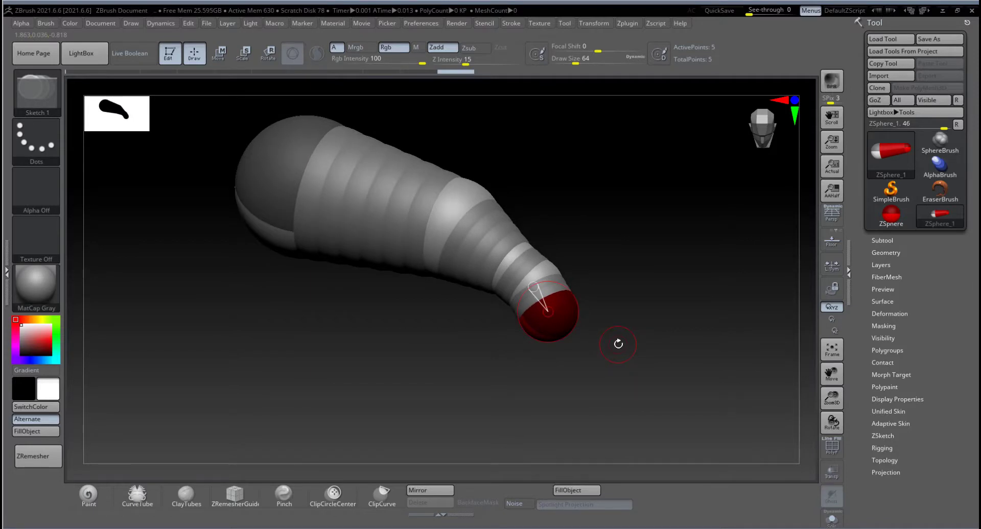
# Delete the three intermediate ZSpheres so that the root connects directly to the tip sphere
pyautogui.keyDown('alt'); pyautogui.click(566, 320); pyautogui.keyUp('alt')
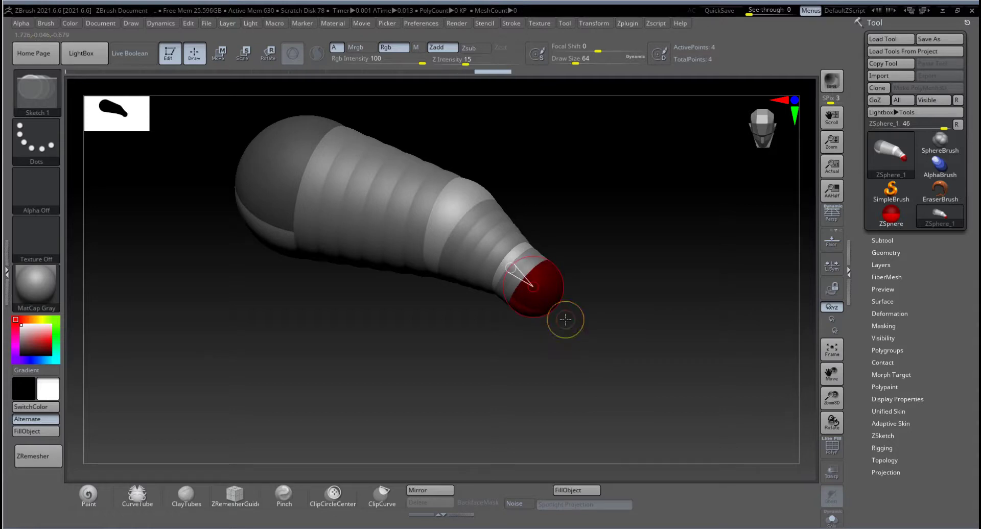
pyautogui.hotkey('ctrl', 'z')
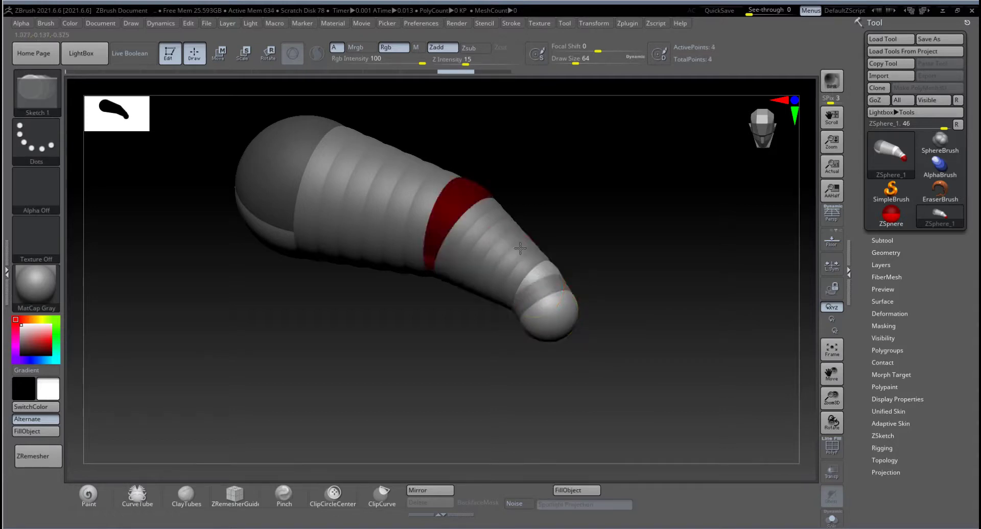
pyautogui.keyDown('alt'); pyautogui.click(523, 252); pyautogui.keyUp('alt')
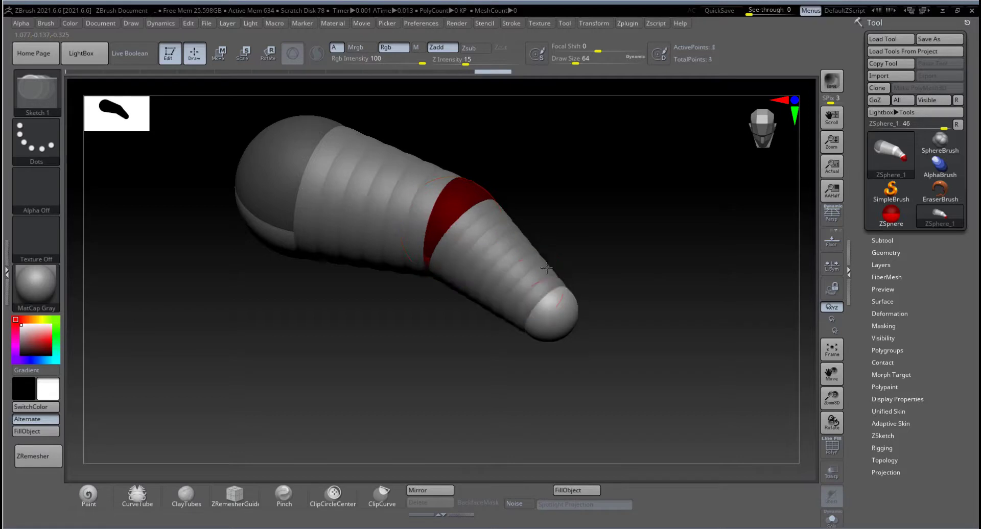
pyautogui.keyDown('alt'); pyautogui.click(545, 266); pyautogui.keyUp('alt')
pyautogui.keyDown('alt'); pyautogui.click(472, 199); pyautogui.keyUp('alt')
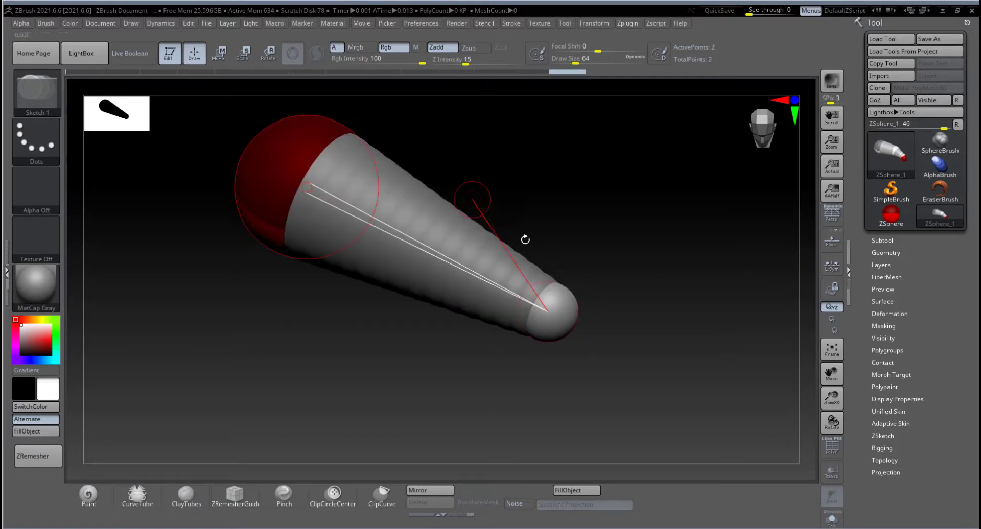
# Insert two new ZSpheres along the limb, spaced between the root and the tip
pyautogui.moveTo(668, 344); pyautogui.dragTo(676, 317)
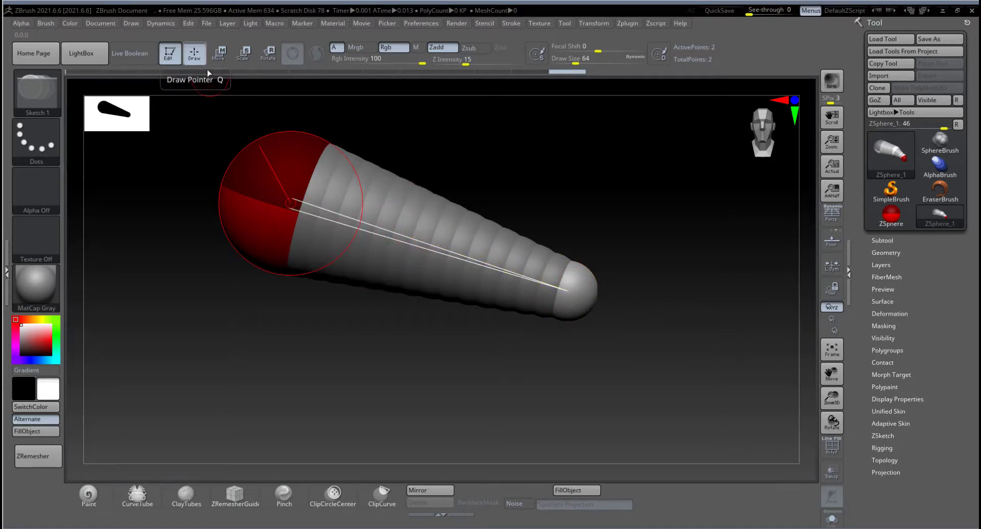
pyautogui.click(380, 211)
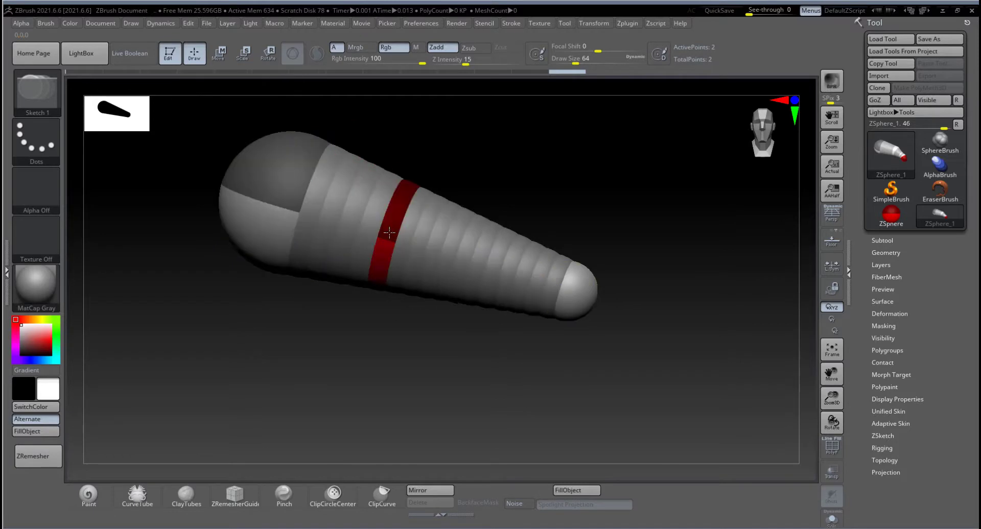
pyautogui.click(466, 257)
pyautogui.click(467, 257)
pyautogui.moveTo(469, 347); pyautogui.dragTo(479, 369)
pyautogui.hotkey('ctrl', 'z')
pyautogui.moveTo(431, 326); pyautogui.dragTo(418, 326)
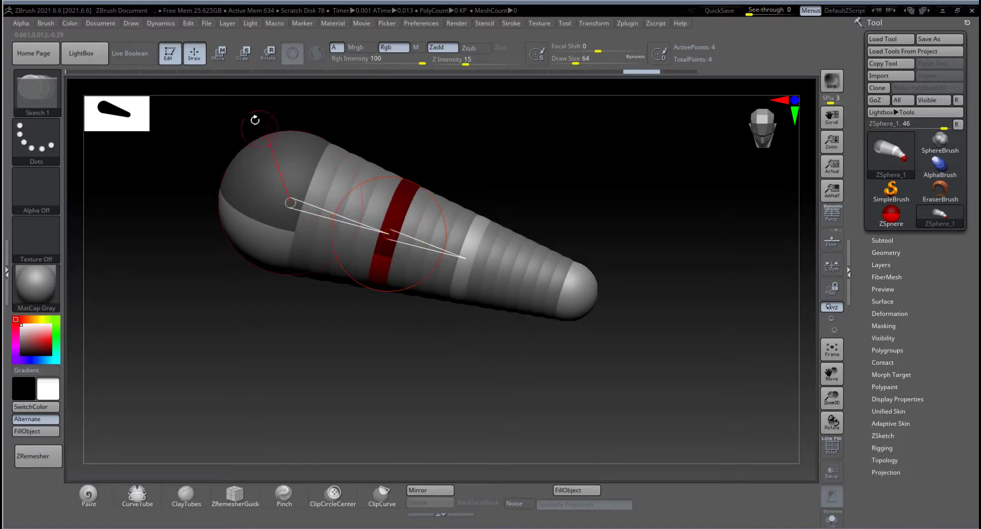
# Move the limb's links upward to bend the chain at its two inserted joints
pyautogui.click(219, 53)
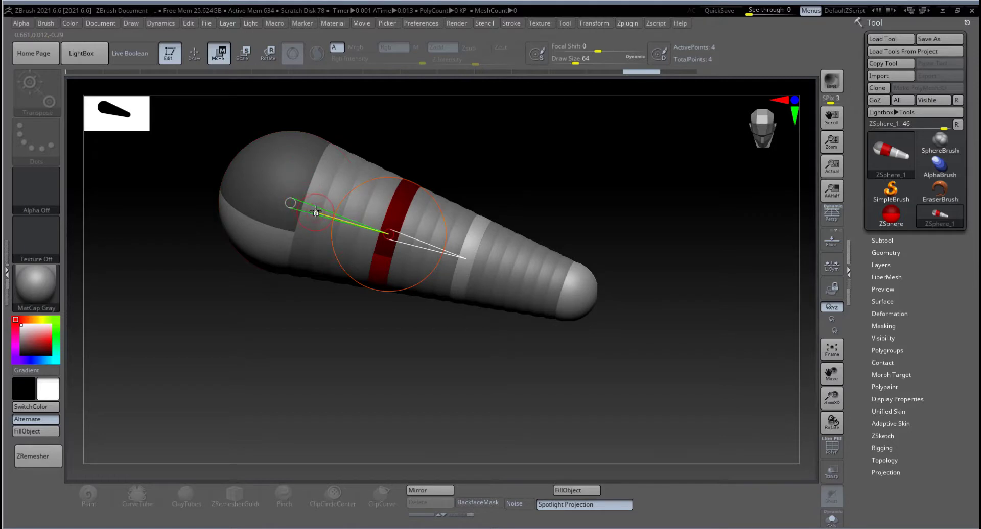
pyautogui.moveTo(315, 215); pyautogui.dragTo(333, 156)
pyautogui.moveTo(432, 190); pyautogui.dragTo(434, 173)
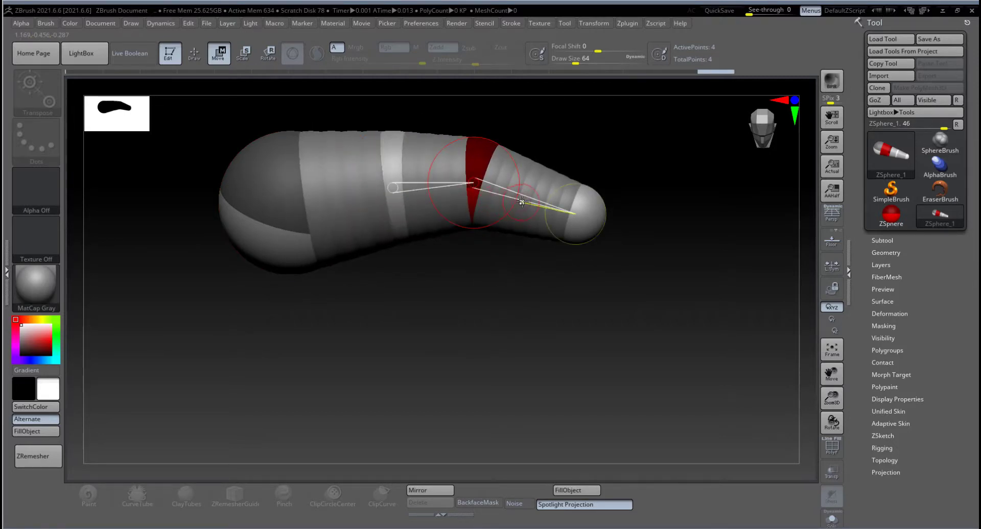
# Repose the limb by moving its two middle joints and tip ZSphere so the end segment hangs downward from a sharp bend
pyautogui.moveTo(585, 212); pyautogui.dragTo(535, 270)
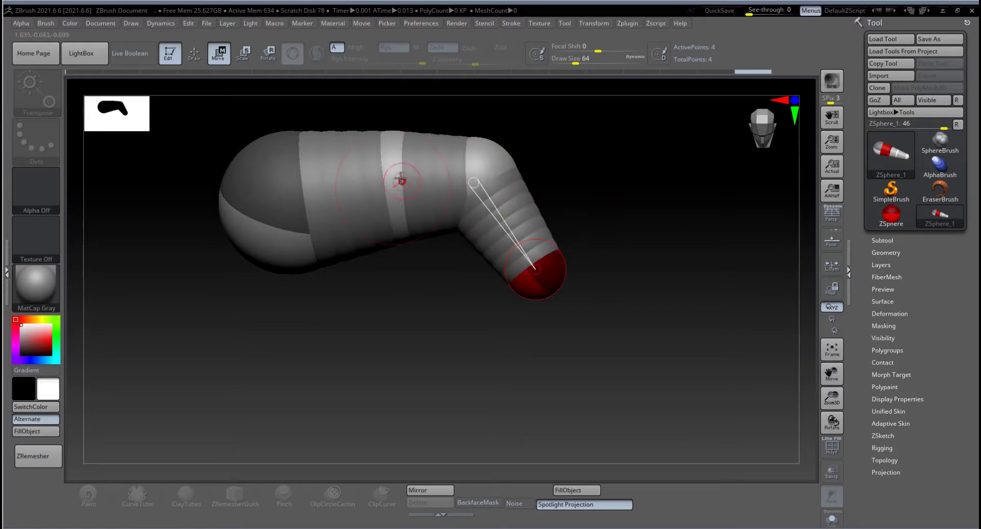
pyautogui.moveTo(400, 180); pyautogui.dragTo(549, 161)
pyautogui.moveTo(407, 149); pyautogui.dragTo(410, 187)
pyautogui.moveTo(545, 174); pyautogui.dragTo(596, 177)
pyautogui.moveTo(553, 330); pyautogui.dragTo(531, 413)
pyautogui.moveTo(599, 166); pyautogui.dragTo(598, 238)
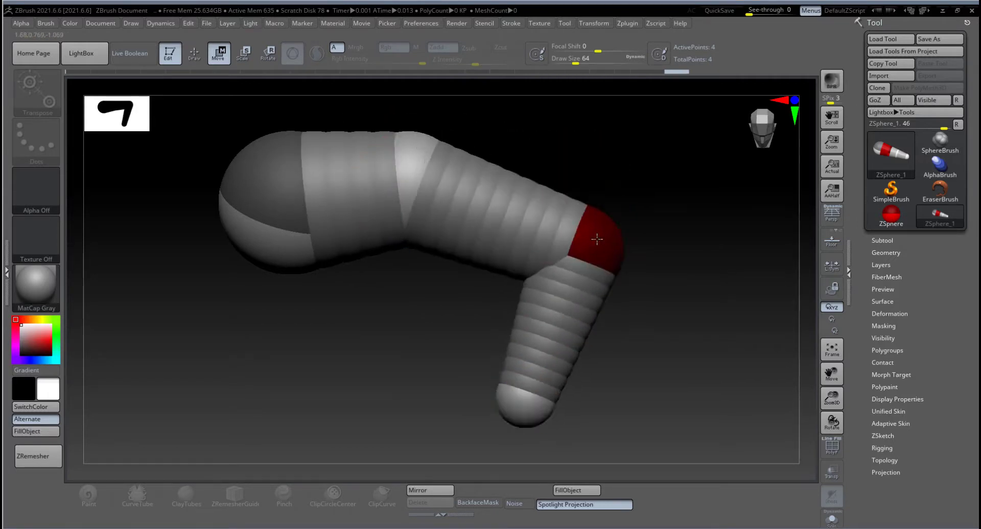
pyautogui.moveTo(424, 153); pyautogui.dragTo(453, 149)
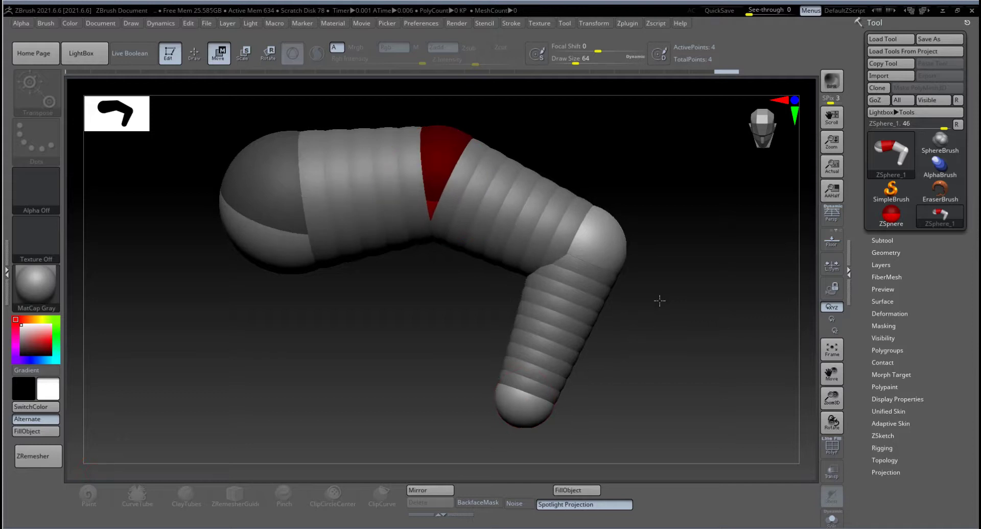
# Preview the bent limb's adaptive skin and return to the ZSphere display
pyautogui.press('a')
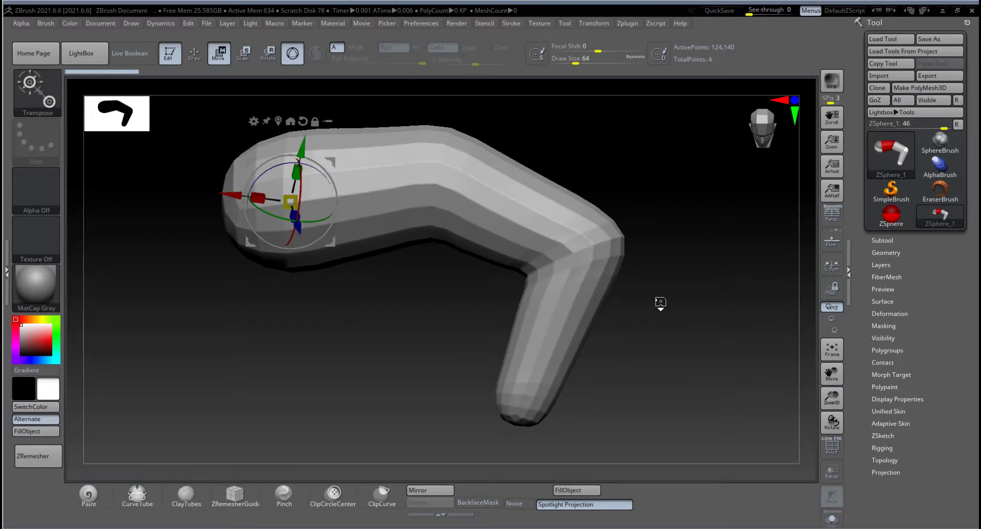
pyautogui.moveTo(659, 302)
pyautogui.mouseDown()
pyautogui.moveTo(591, 313)
pyautogui.moveTo(665, 310)
pyautogui.mouseUp()
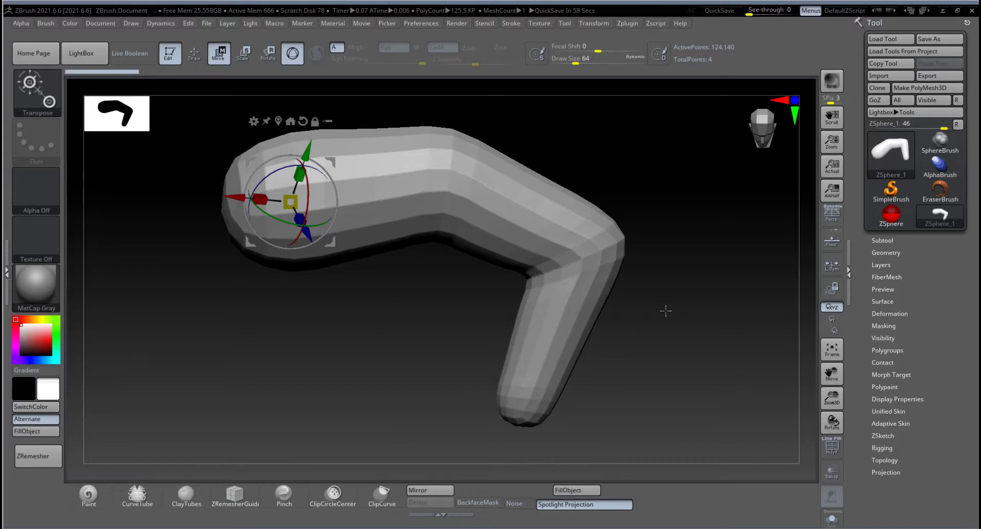
pyautogui.press('a')
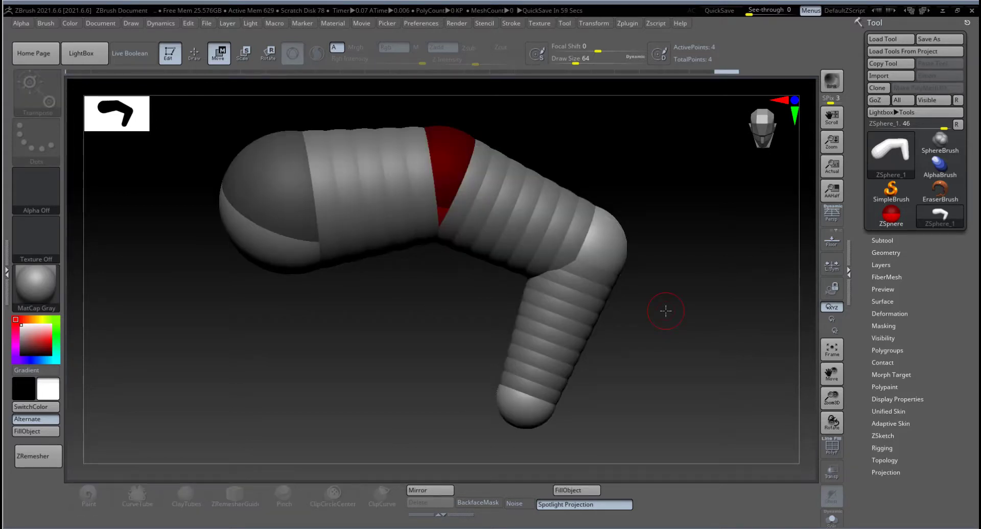
pyautogui.press('a')
pyautogui.press('a')
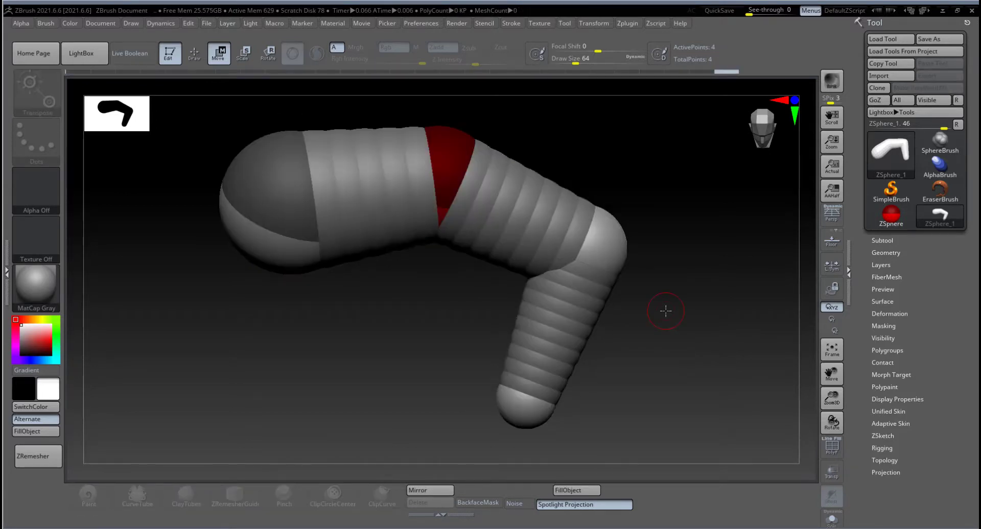
pyautogui.press('a')
pyautogui.press('a')
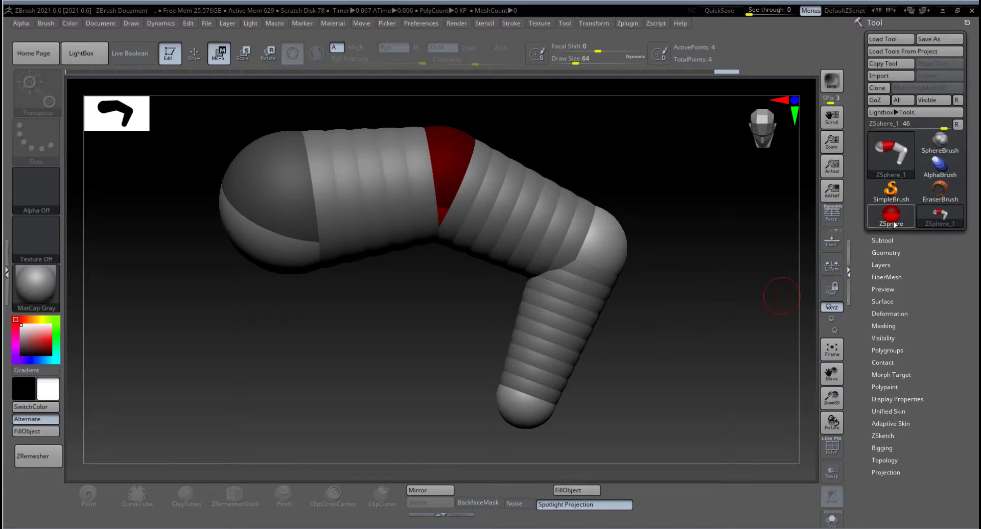
# Start a new ZSphere model and chain two equally sized ZSpheres below the root on the centre line to form a torso
pyautogui.moveTo(891, 215)
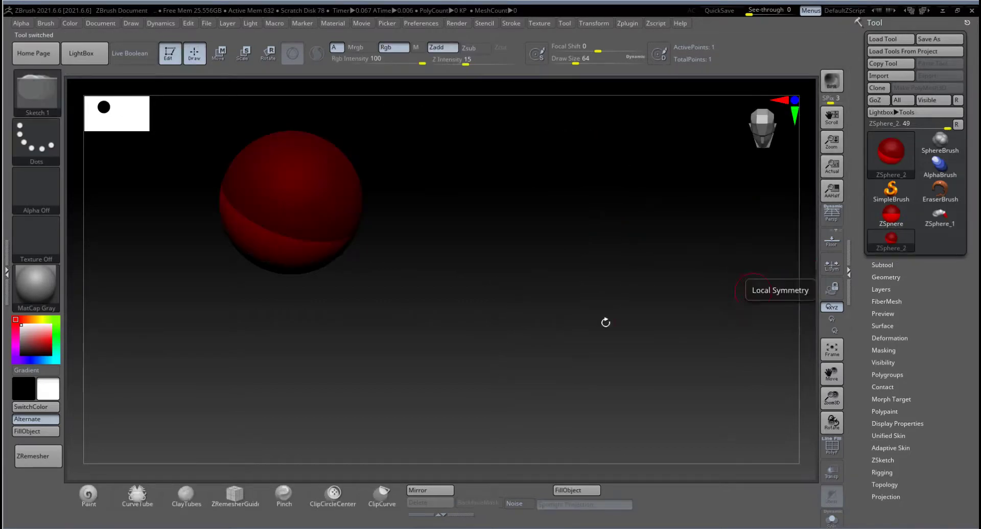
pyautogui.moveTo(571, 327); pyautogui.dragTo(645, 397)
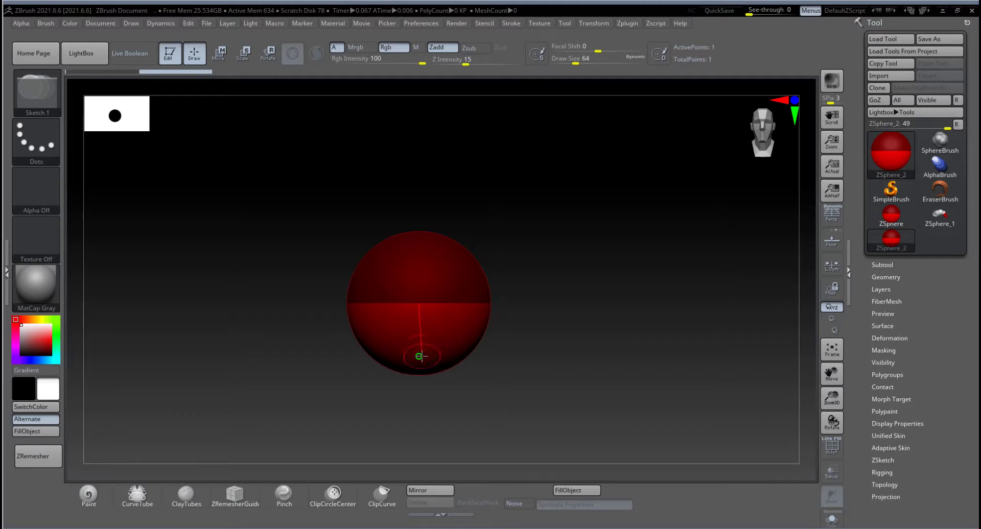
pyautogui.moveTo(451, 394)
pyautogui.mouseDown()
pyautogui.moveTo(454, 300)
pyautogui.moveTo(419, 319)
pyautogui.moveTo(416, 343)
pyautogui.moveTo(428, 358)
pyautogui.mouseUp()
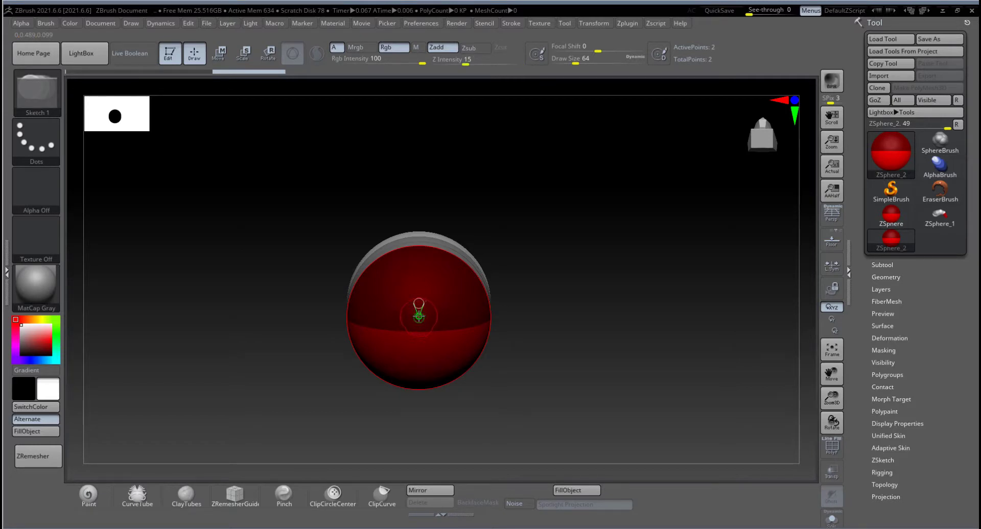
pyautogui.moveTo(419, 317); pyautogui.dragTo(426, 345)
pyautogui.moveTo(549, 269); pyautogui.dragTo(550, 383)
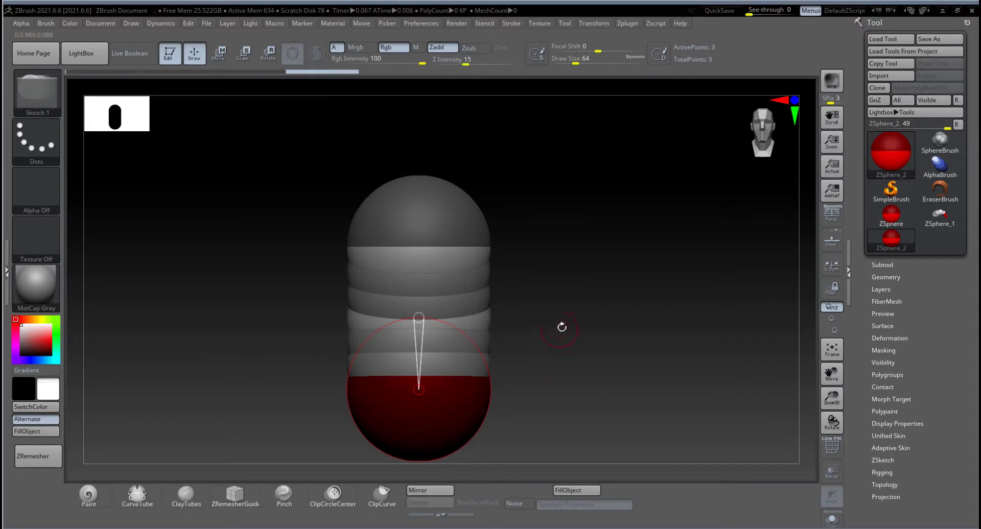
# Curve the torso in side view by shifting its middle ZSphere forward and nudging the bottom ZSphere slightly
pyautogui.moveTo(561, 326); pyautogui.dragTo(463, 313)
pyautogui.press('w')
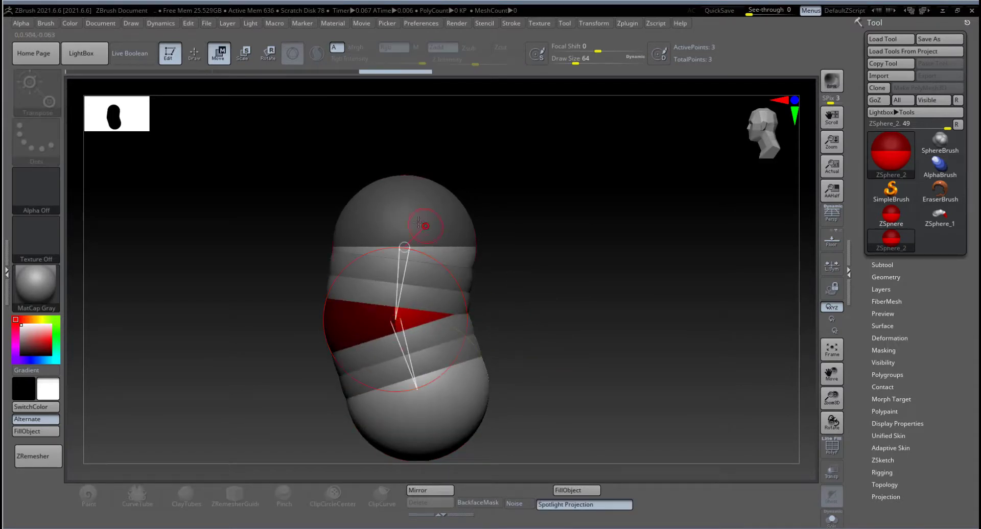
pyautogui.moveTo(434, 419); pyautogui.dragTo(435, 419)
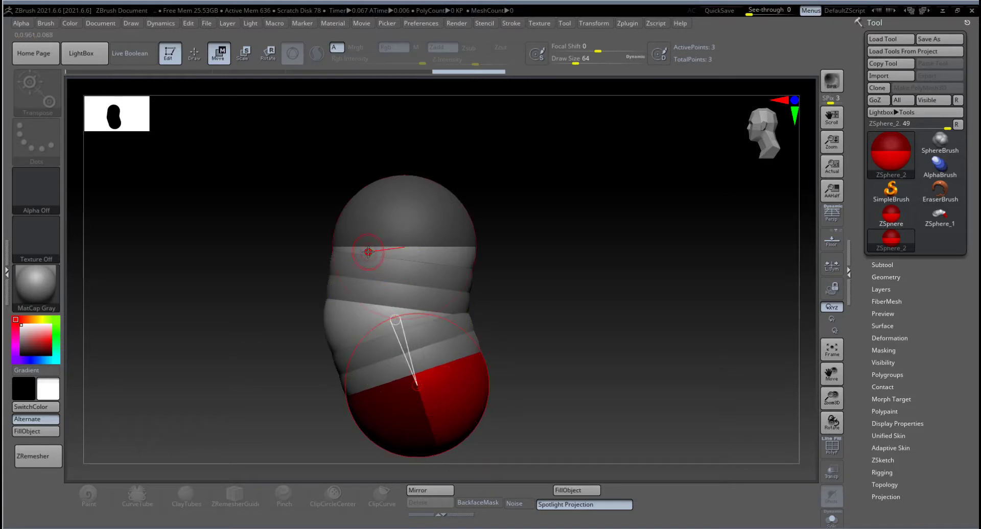
# Add a symmetrical pair of shoulder ZSpheres to the torso's top sphere and chain a smaller pair from them
pyautogui.moveTo(587, 346); pyautogui.dragTo(529, 323)
pyautogui.moveTo(480, 304); pyautogui.dragTo(526, 336)
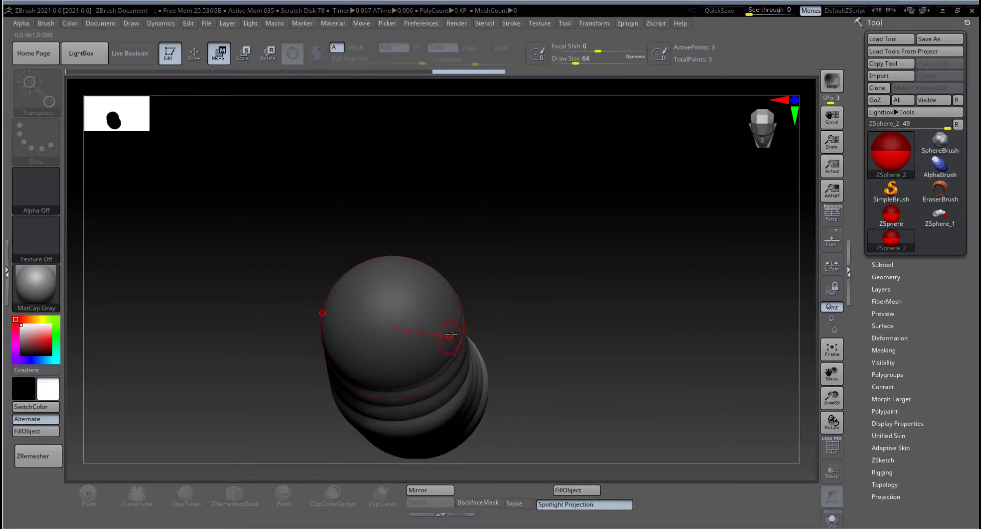
pyautogui.moveTo(502, 317); pyautogui.dragTo(491, 323)
pyautogui.moveTo(492, 398); pyautogui.dragTo(324, 330)
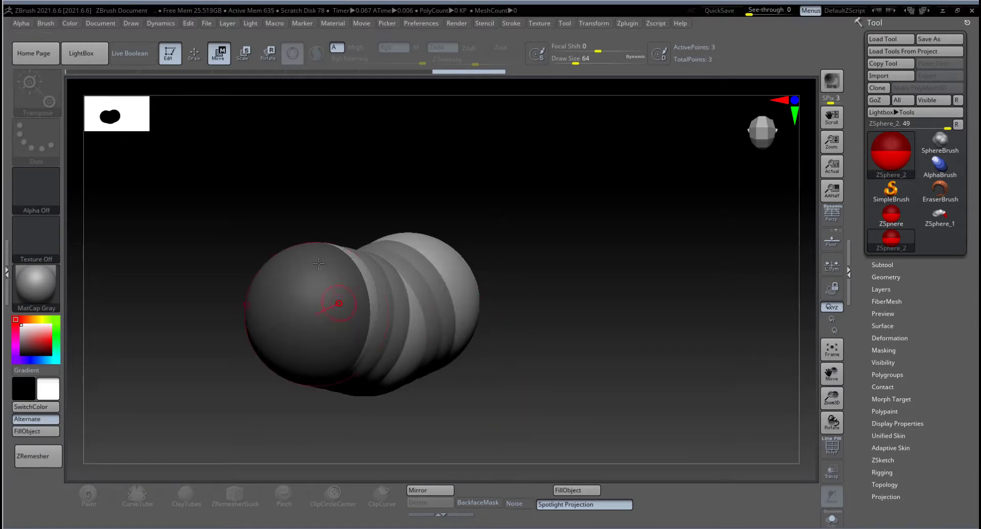
pyautogui.press('q')
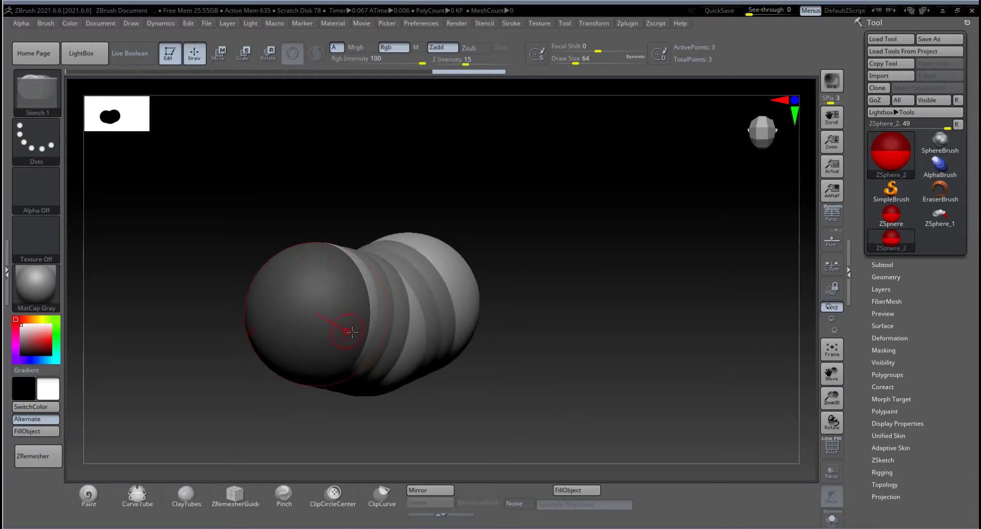
pyautogui.moveTo(353, 320)
pyautogui.mouseDown()
pyautogui.moveTo(364, 354)
pyautogui.moveTo(373, 326)
pyautogui.moveTo(384, 354)
pyautogui.mouseUp()
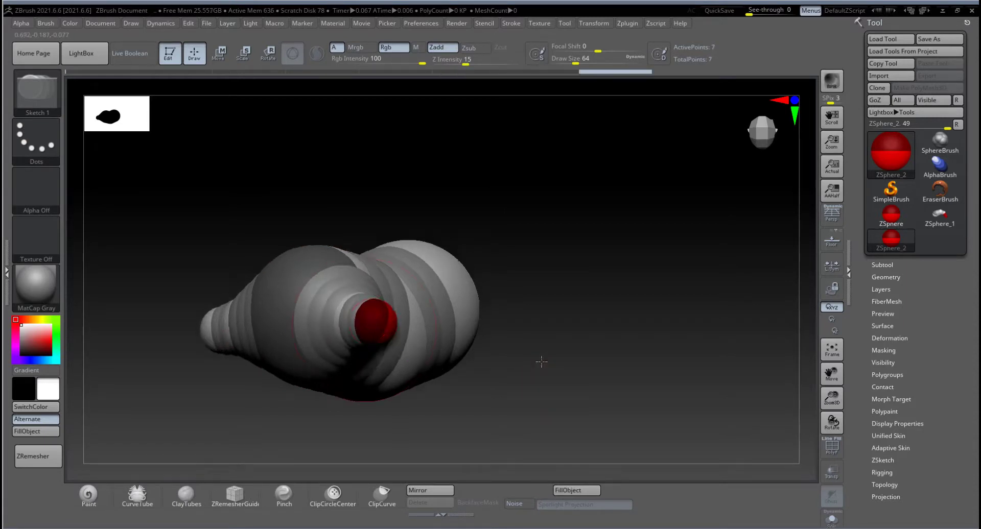
# Move the end ZSpheres down beside the hips to form two long arms and reposition the shoulder joints
pyautogui.moveTo(539, 361); pyautogui.dragTo(555, 263)
pyautogui.press('w')
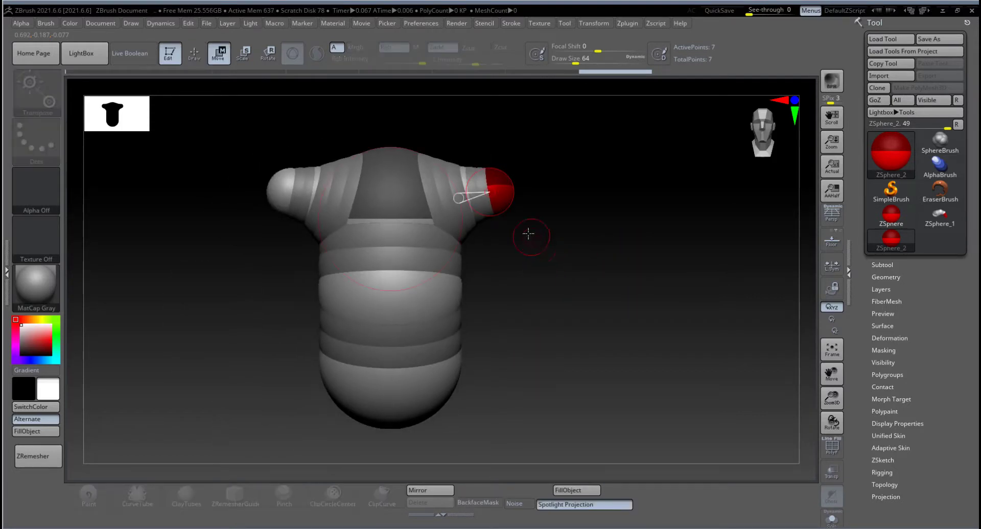
pyautogui.moveTo(516, 199); pyautogui.dragTo(552, 375)
pyautogui.moveTo(479, 188); pyautogui.dragTo(516, 106)
pyautogui.press('e')
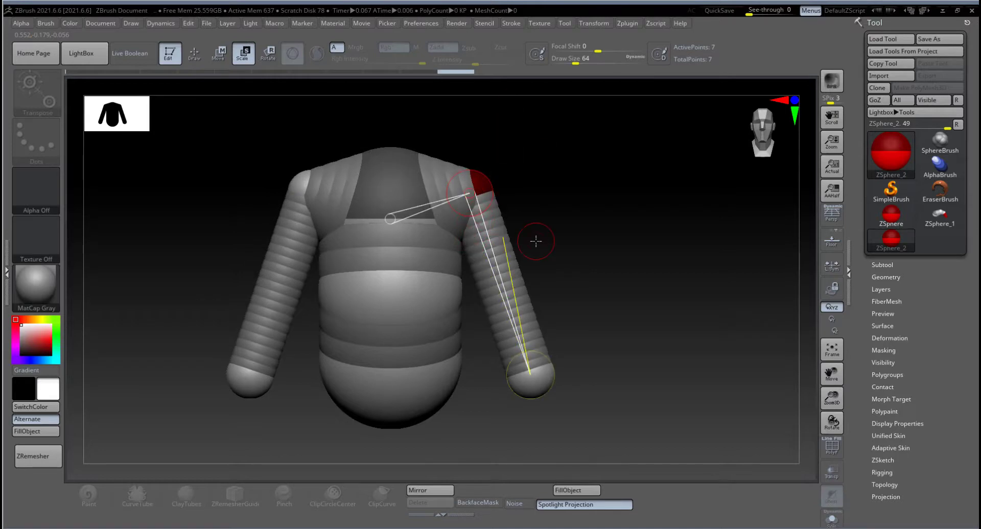
# Preview the adaptive skin of the torso and arms and return to the ZSphere display
pyautogui.press('a')
pyautogui.press('a')
pyautogui.press('a')
pyautogui.press('a')
pyautogui.press('a')
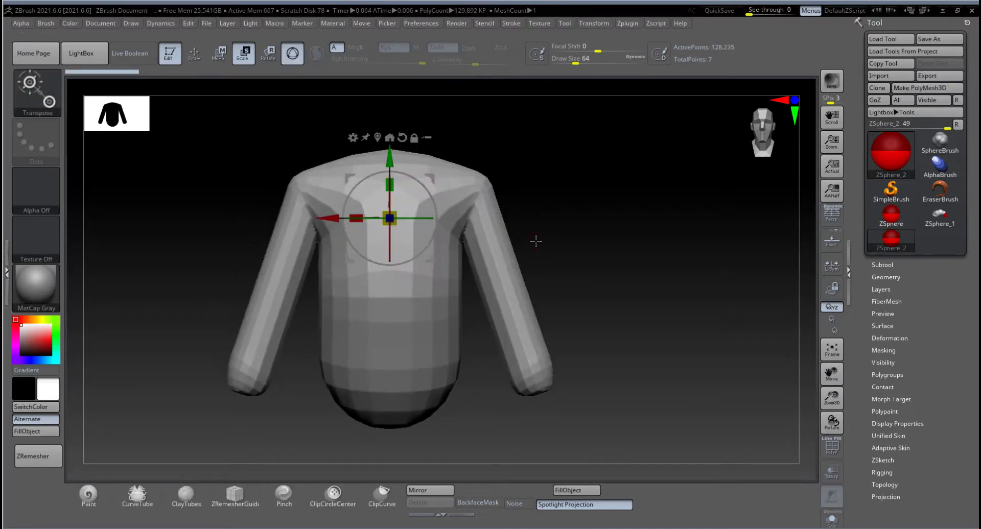
pyautogui.press('a')
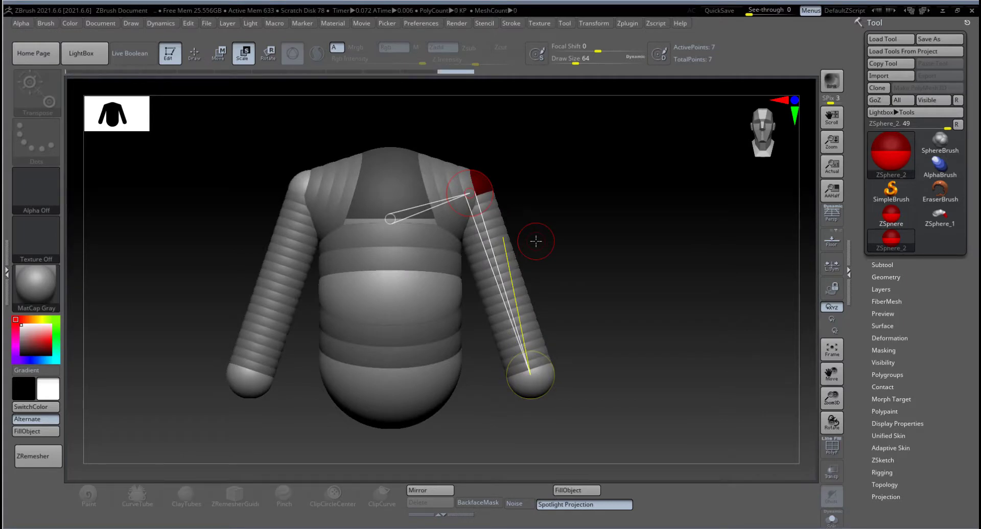
pyautogui.press('a')
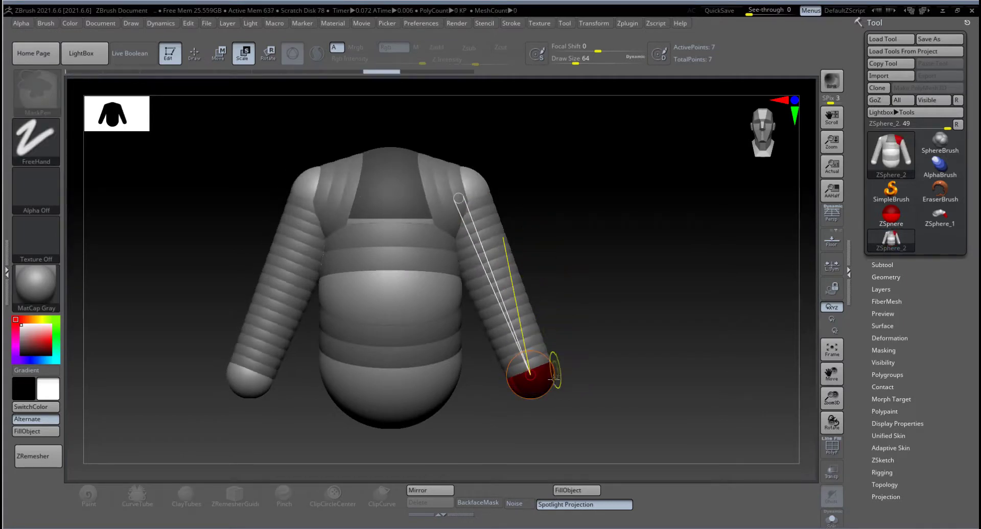
# Insert an extra pair of ZSpheres in the shoulders, widen them with slimmer arms, and preview the adaptive skin
pyautogui.press('w')
pyautogui.moveTo(539, 241)
pyautogui.mouseDown()
pyautogui.moveTo(518, 214)
pyautogui.moveTo(534, 228)
pyautogui.moveTo(533, 209)
pyautogui.moveTo(525, 302)
pyautogui.moveTo(547, 393)
pyautogui.mouseUp()
pyautogui.press('q')
pyautogui.press('w')
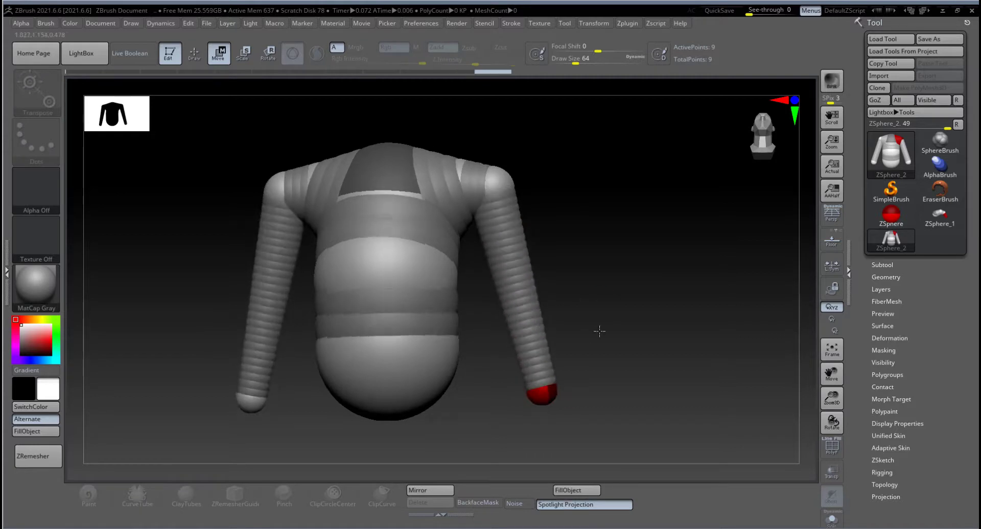
pyautogui.moveTo(595, 328); pyautogui.dragTo(600, 332)
pyautogui.press('a')
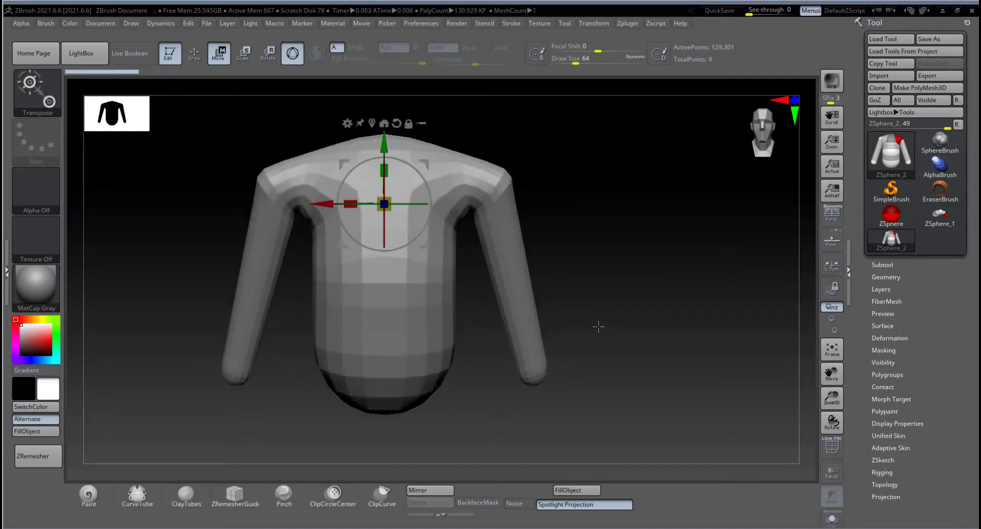
pyautogui.press('a')
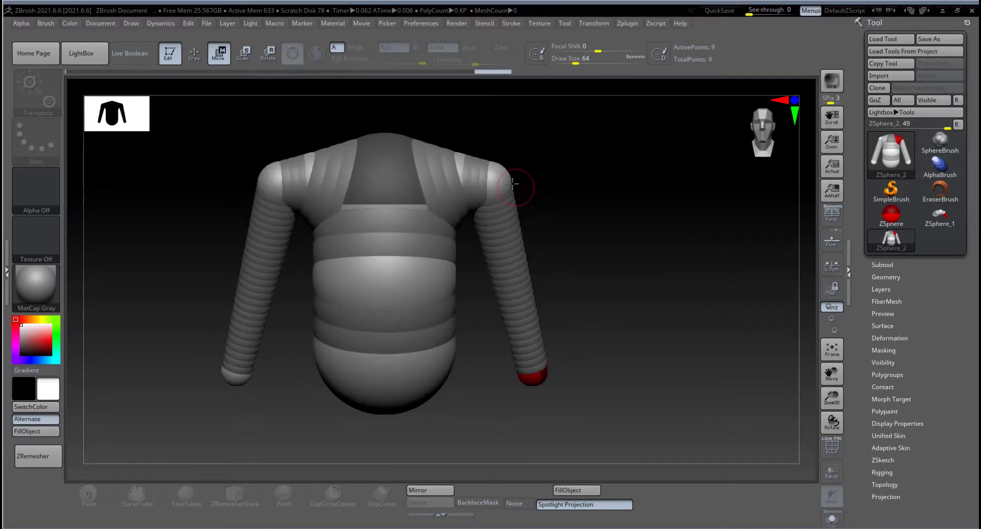
# Move the double shoulder joints closer to the torso, enlarge them for rounder shoulders, and preview the adaptive skin
pyautogui.moveTo(512, 184); pyautogui.dragTo(452, 155)
pyautogui.press('e')
pyautogui.moveTo(483, 187); pyautogui.dragTo(499, 220)
pyautogui.press('w')
pyautogui.moveTo(451, 156); pyautogui.dragTo(456, 157)
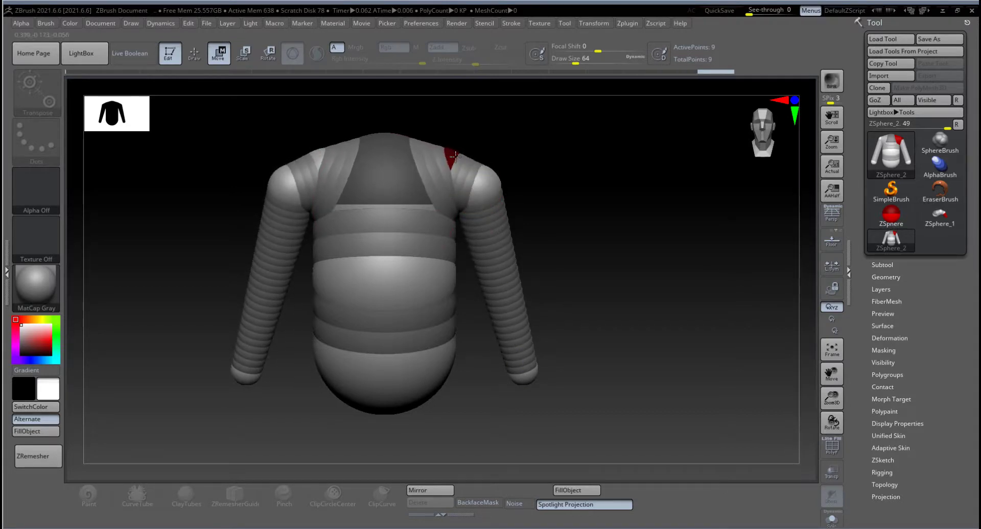
pyautogui.moveTo(486, 188); pyautogui.dragTo(483, 188)
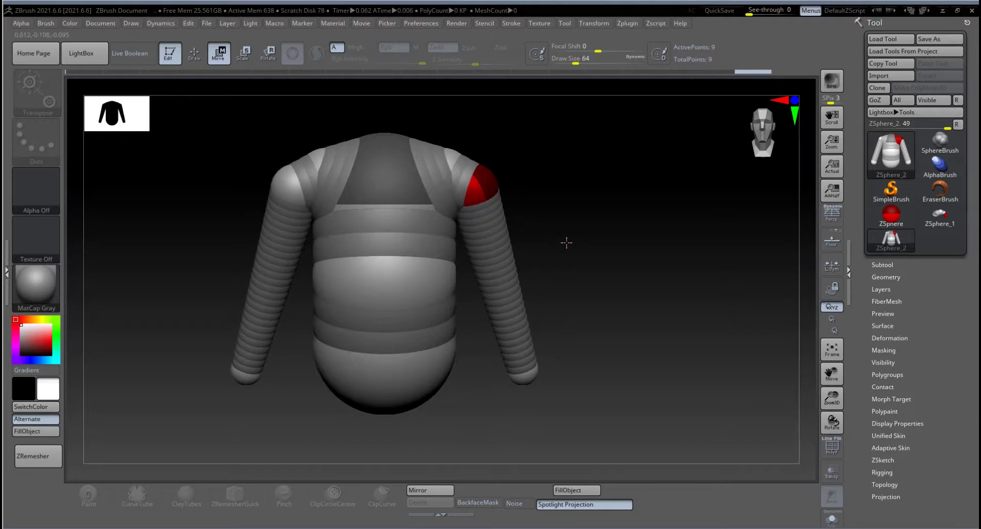
pyautogui.press('a')
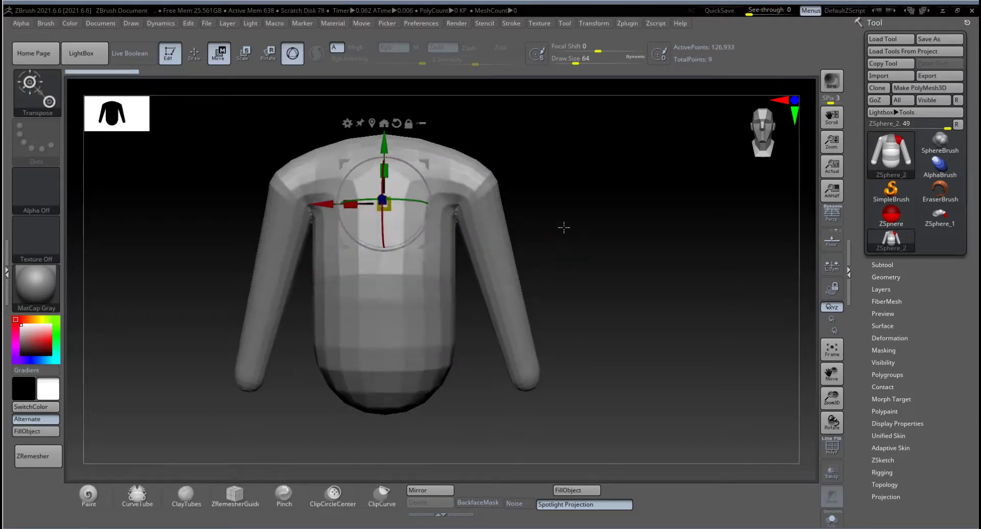
pyautogui.press('a')
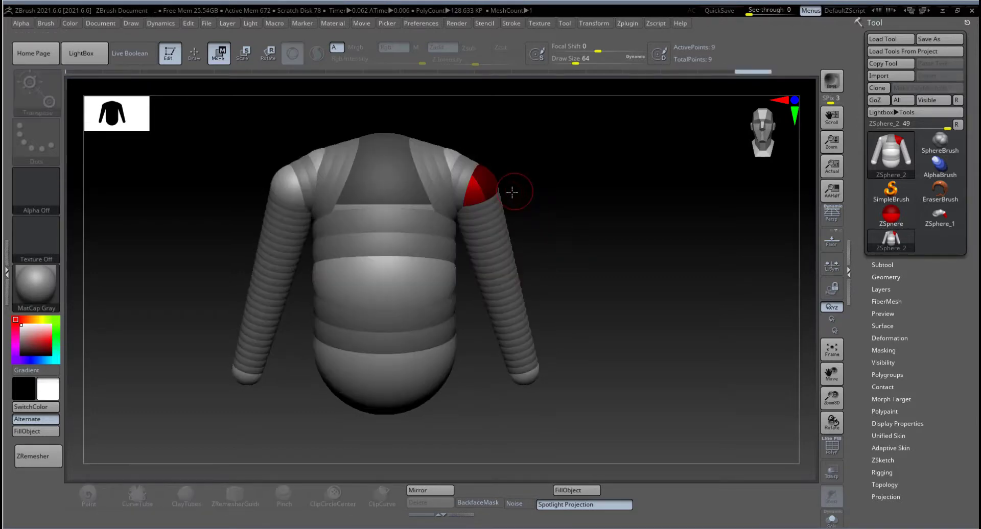
# Delete the extra shoulder ZSphere pair, and move and scale the remaining pair to form single-joint shoulders
pyautogui.click(194, 55)
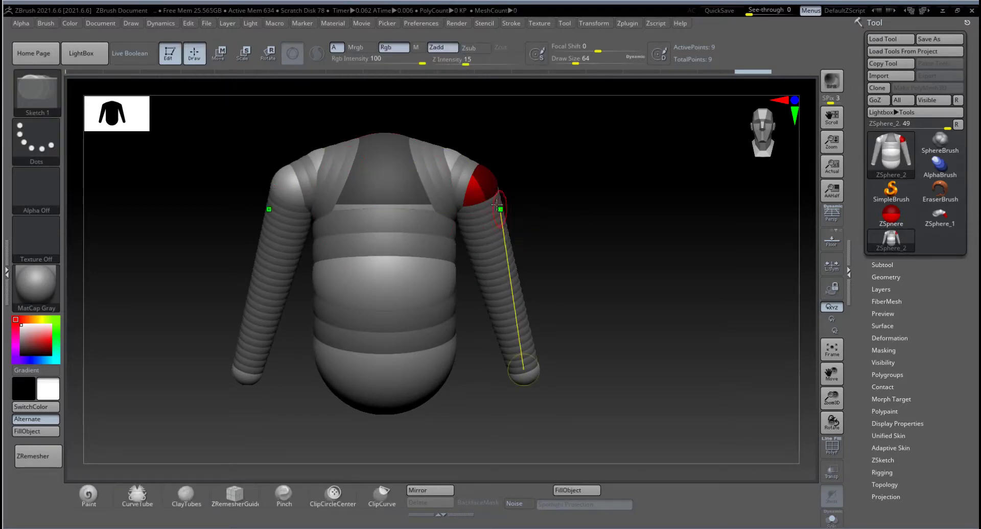
pyautogui.keyDown('alt'); pyautogui.click(498, 205); pyautogui.keyUp('alt')
pyautogui.press('w')
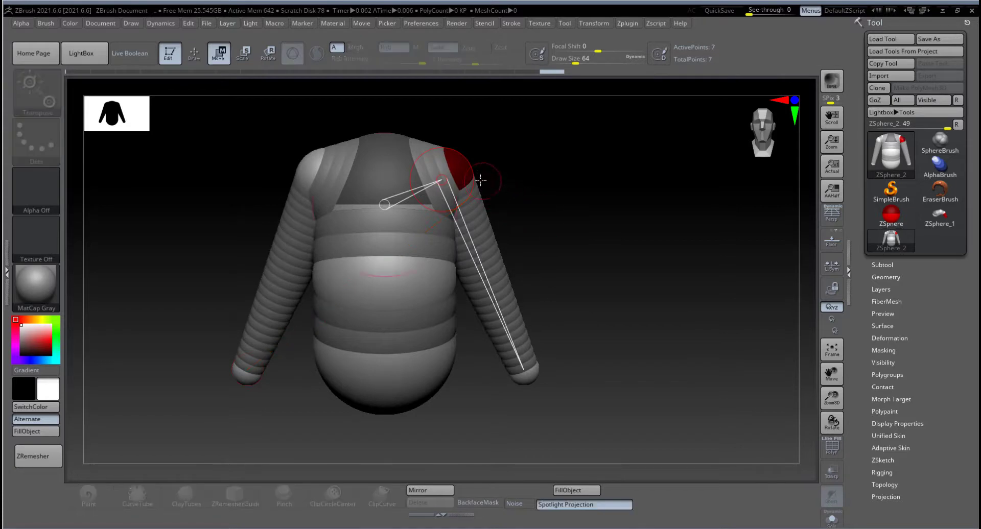
pyautogui.press('e')
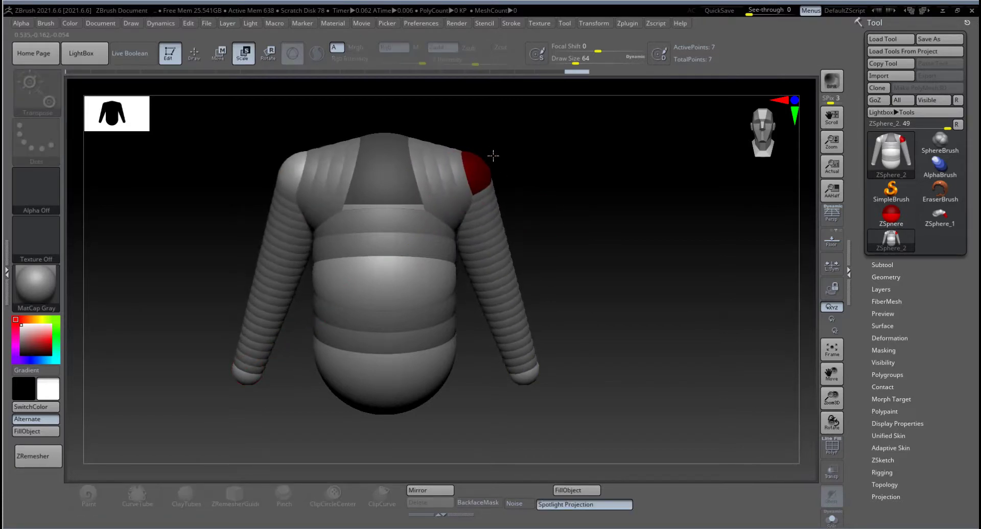
# Preview the adaptive skin of the single-joint shoulders and return to ZSphere moving in side view
pyautogui.press('a')
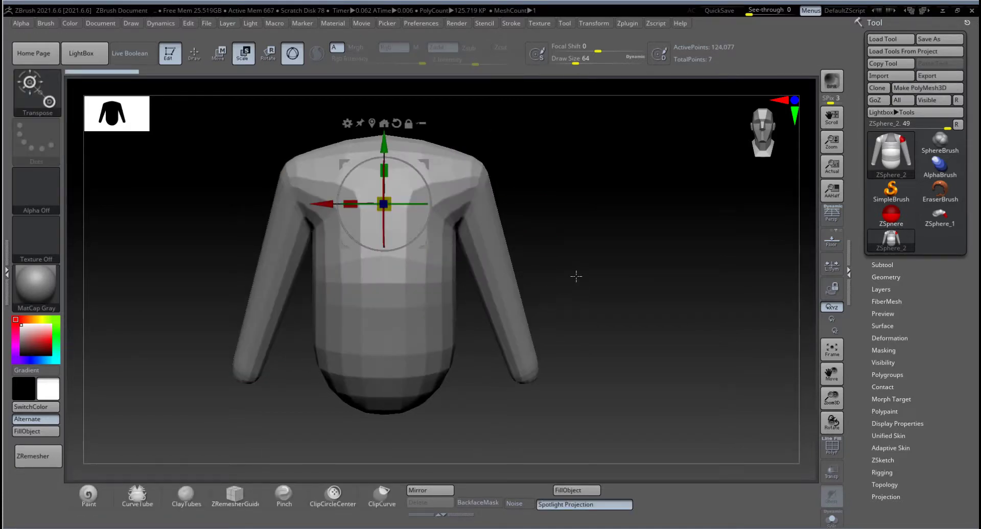
pyautogui.moveTo(576, 277); pyautogui.dragTo(552, 302)
pyautogui.press('a')
pyautogui.press('w')
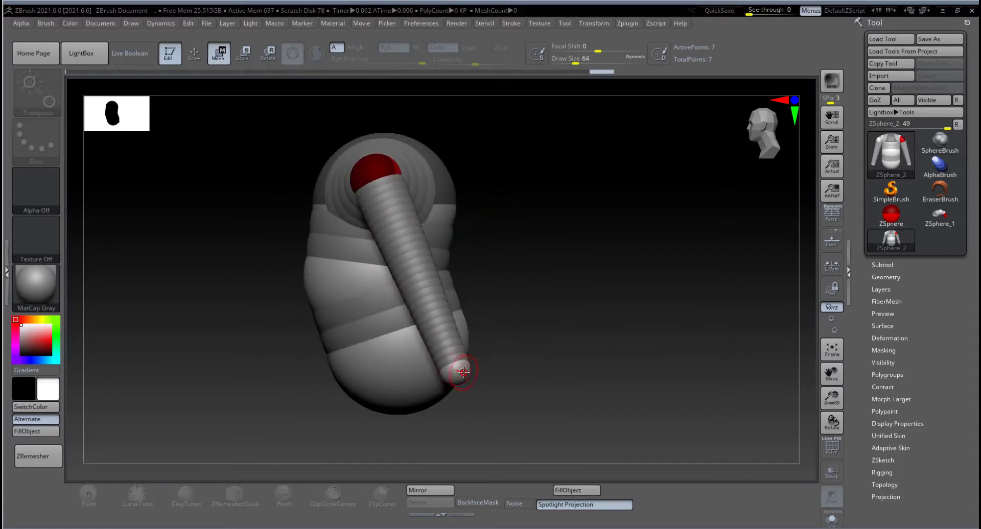
# Move the arm-end ZSpheres so the arms hang straight down beside the torso, and enlarge them for thicker wrists
pyautogui.moveTo(463, 373); pyautogui.dragTo(411, 460)
pyautogui.press('e')
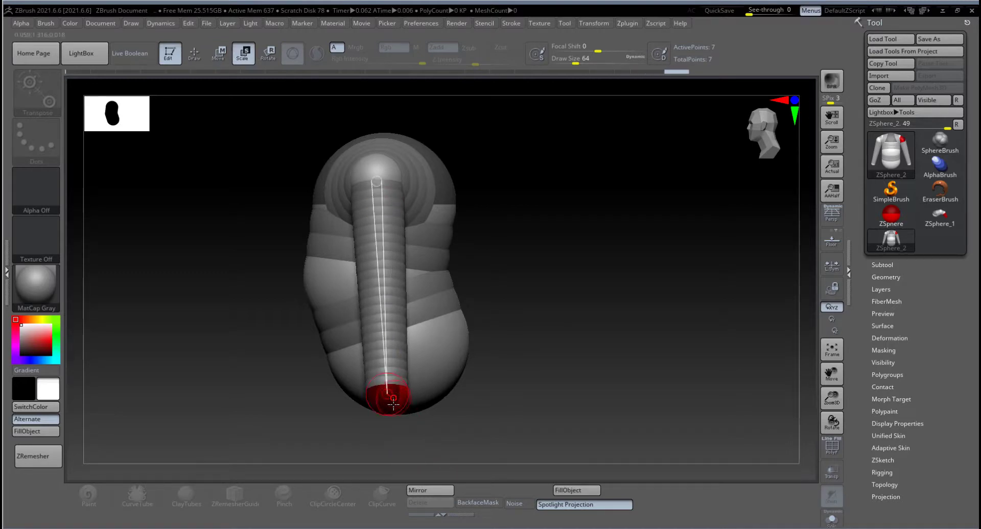
pyautogui.moveTo(519, 344); pyautogui.dragTo(812, 284)
# Add a mirrored pair of hip ZSpheres on the underside of the pelvis, with a second pair on top of them for the legs
pyautogui.keyDown('alt'); pyautogui.moveTo(635, 308); pyautogui.dragTo(566, 282); pyautogui.keyUp('alt')
pyautogui.keyDown('alt'); pyautogui.moveTo(604, 333); pyautogui.dragTo(565, 306); pyautogui.keyUp('alt')
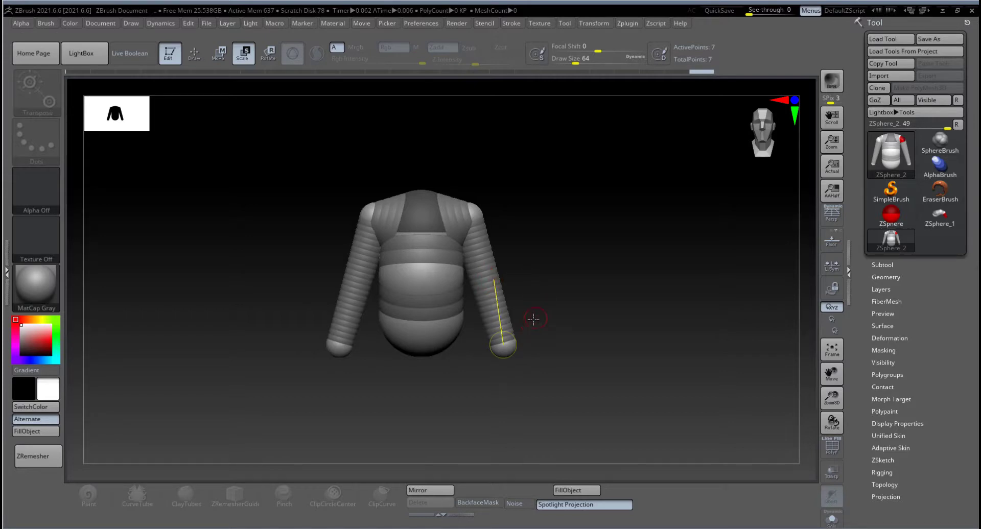
pyautogui.keyDown('alt'); pyautogui.moveTo(543, 343); pyautogui.dragTo(541, 327); pyautogui.keyUp('alt')
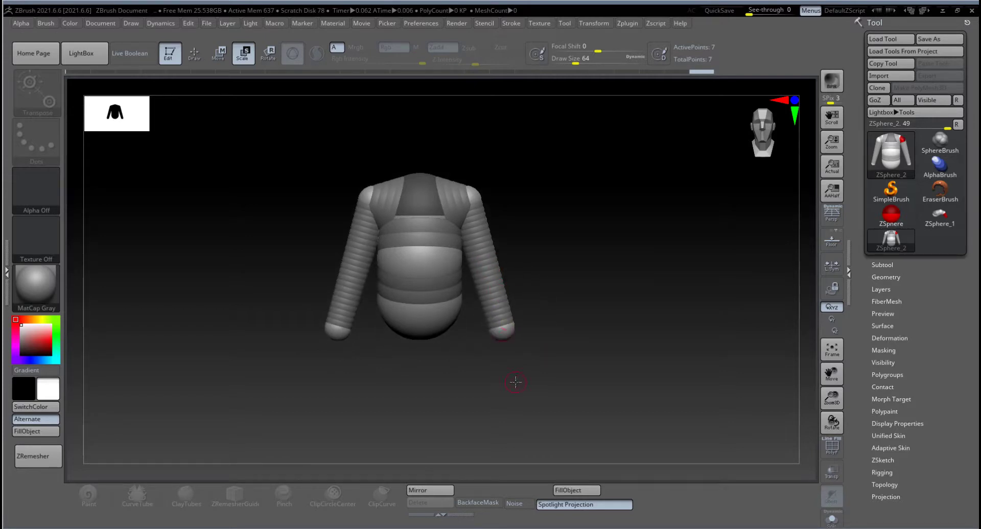
pyautogui.moveTo(516, 381); pyautogui.dragTo(466, 301)
pyautogui.press('q')
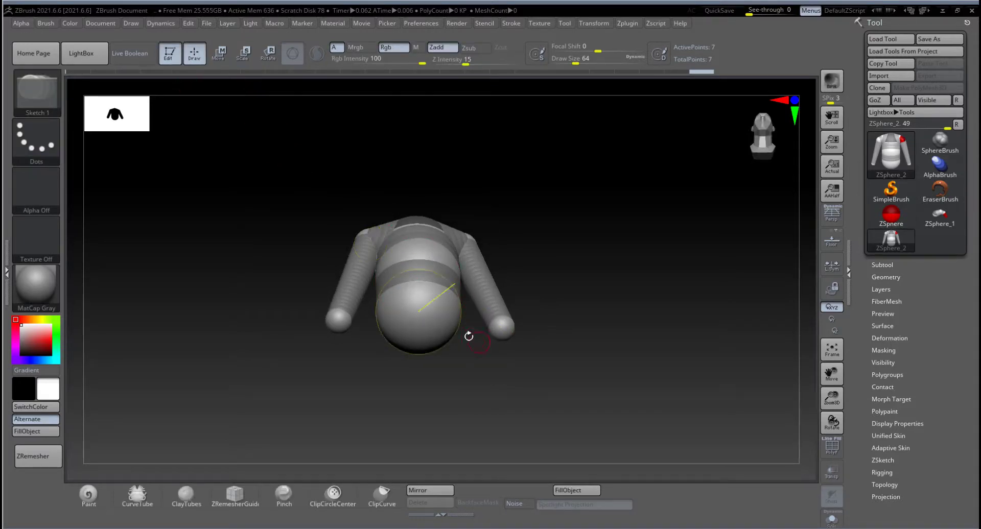
pyautogui.moveTo(449, 333); pyautogui.dragTo(458, 351)
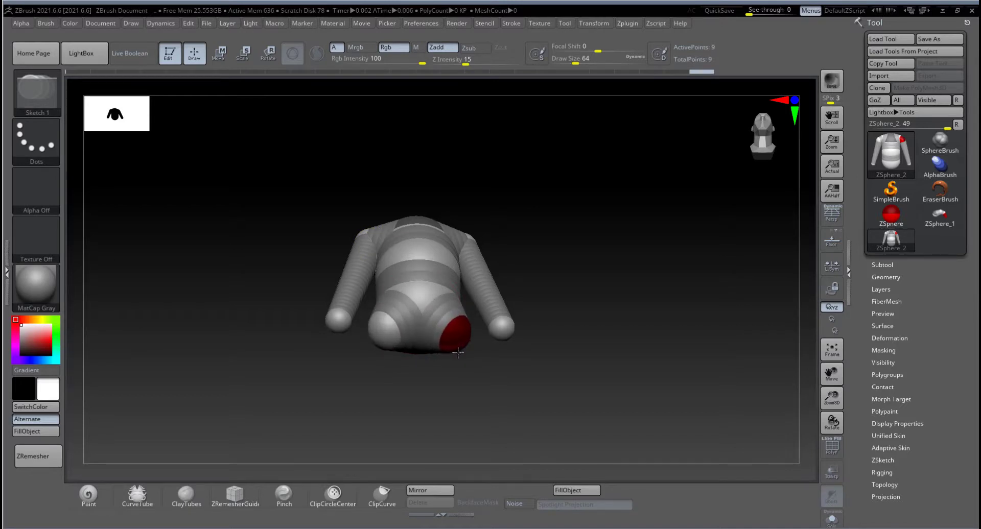
pyautogui.moveTo(458, 351)
pyautogui.mouseDown()
pyautogui.moveTo(464, 344)
pyautogui.moveTo(467, 355)
pyautogui.mouseUp()
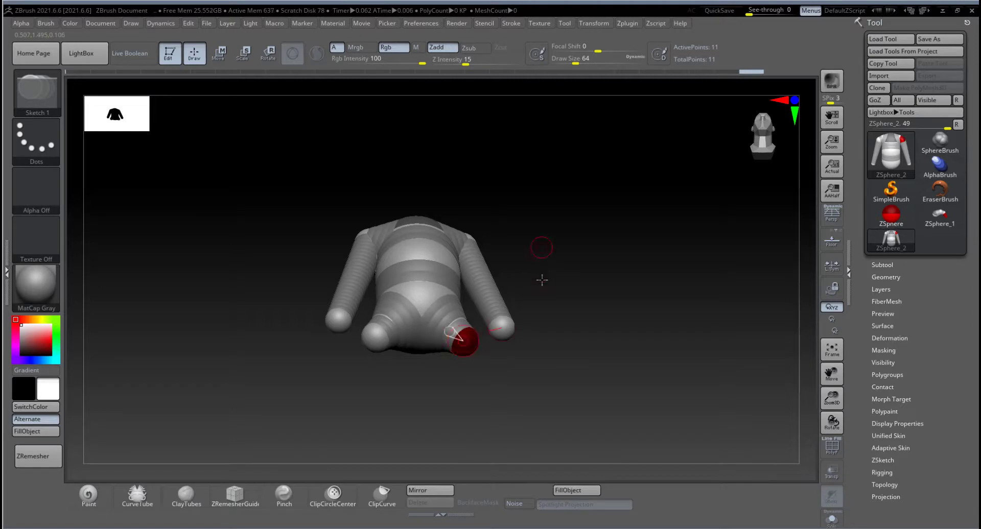
# Pull the leg-end ZSpheres down to form two long legs, and adjust the hip joints and leg ends in side view
pyautogui.moveTo(542, 281); pyautogui.dragTo(541, 258)
pyautogui.press('w')
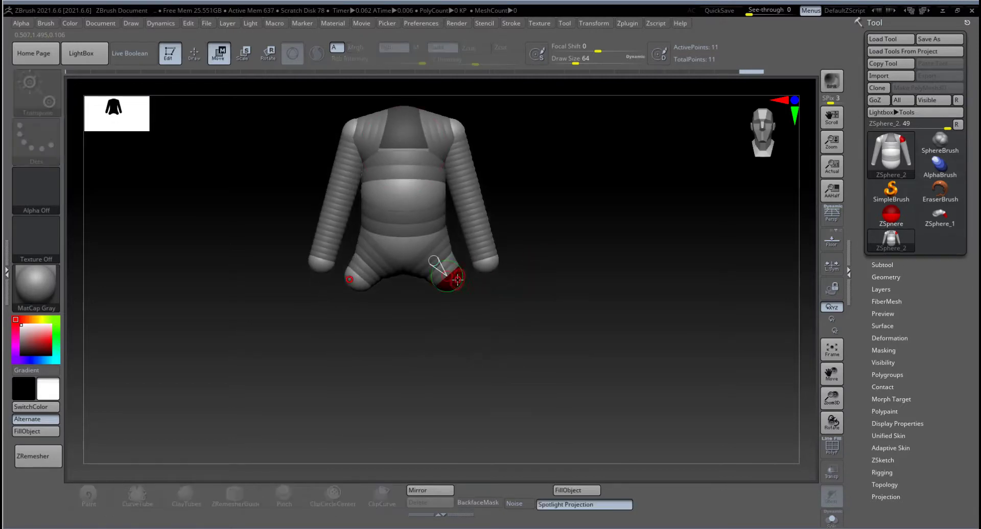
pyautogui.moveTo(456, 280); pyautogui.dragTo(448, 426)
pyautogui.moveTo(539, 355); pyautogui.dragTo(487, 356)
pyautogui.moveTo(455, 263); pyautogui.dragTo(462, 262)
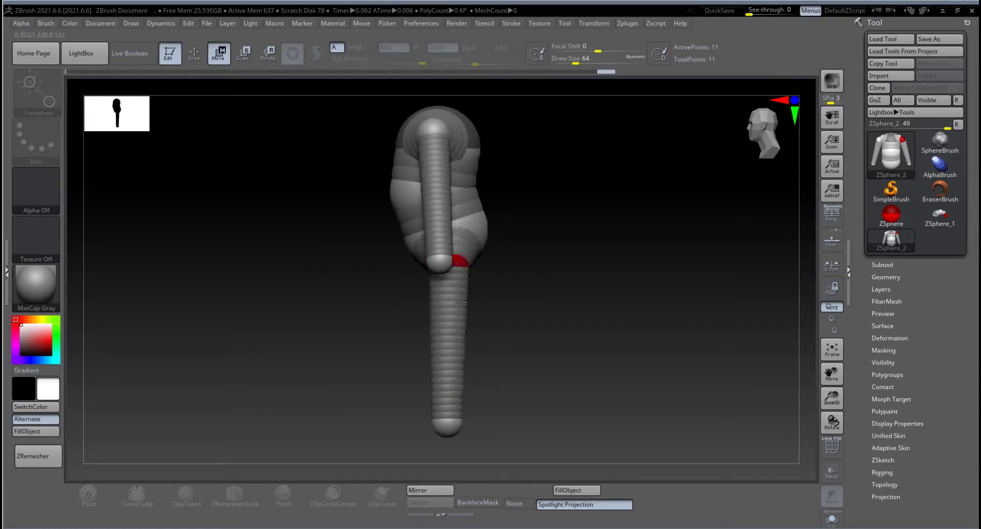
pyautogui.moveTo(450, 430); pyautogui.dragTo(454, 430)
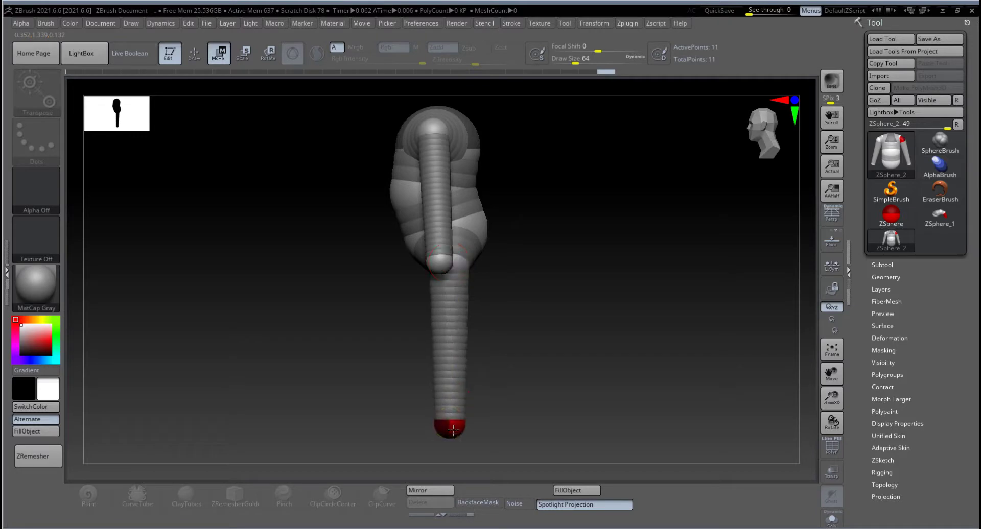
# Shift the pelvis and belly ZSpheres slightly forward in side view to refine the body's profile, and check the figure from the front
pyautogui.click(411, 249)
pyautogui.moveTo(401, 194); pyautogui.dragTo(398, 192)
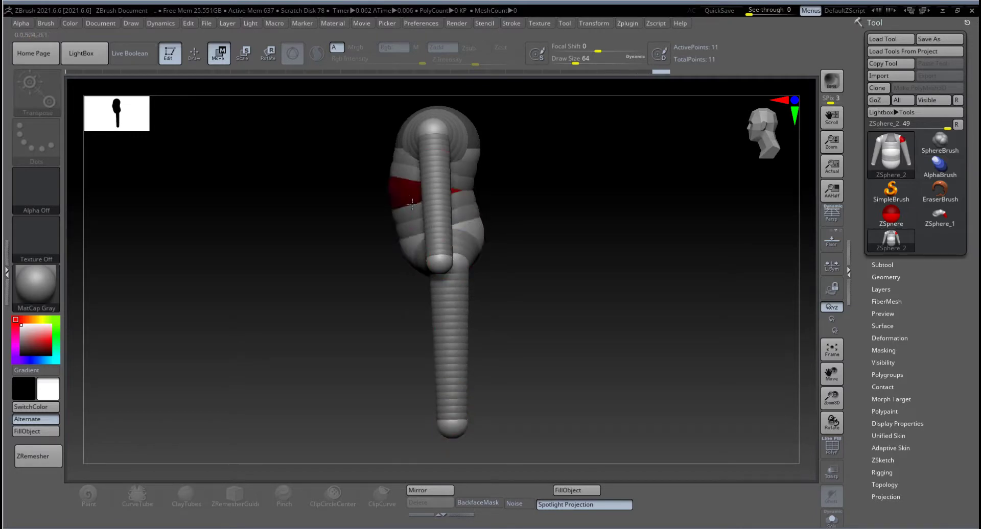
pyautogui.moveTo(537, 309); pyautogui.dragTo(606, 311)
pyautogui.click(528, 274)
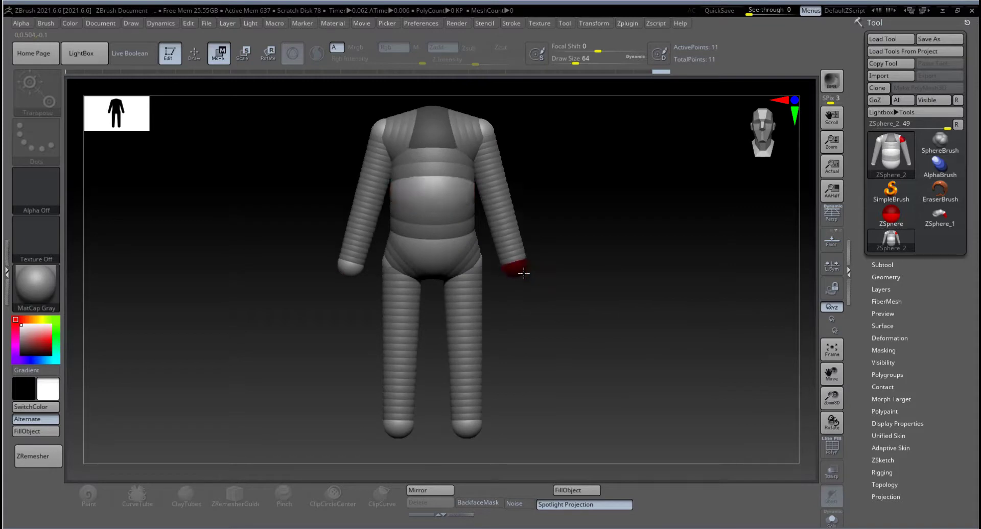
# Add a neck ZSphere on top of the chest and a head ZSphere on top of it
pyautogui.keyDown('alt'); pyautogui.moveTo(553, 243); pyautogui.dragTo(543, 330, button='right'); pyautogui.keyUp('alt')
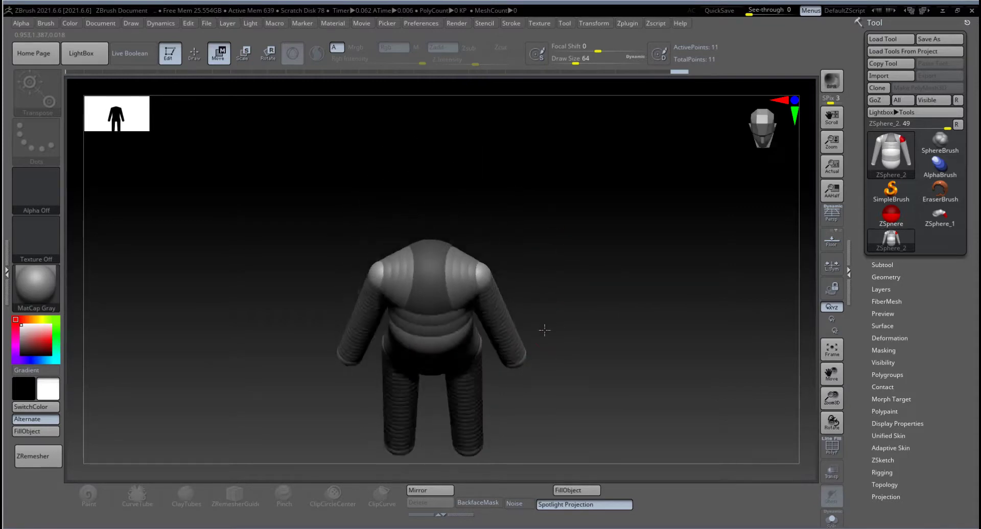
pyautogui.click(414, 280)
pyautogui.click(201, 62)
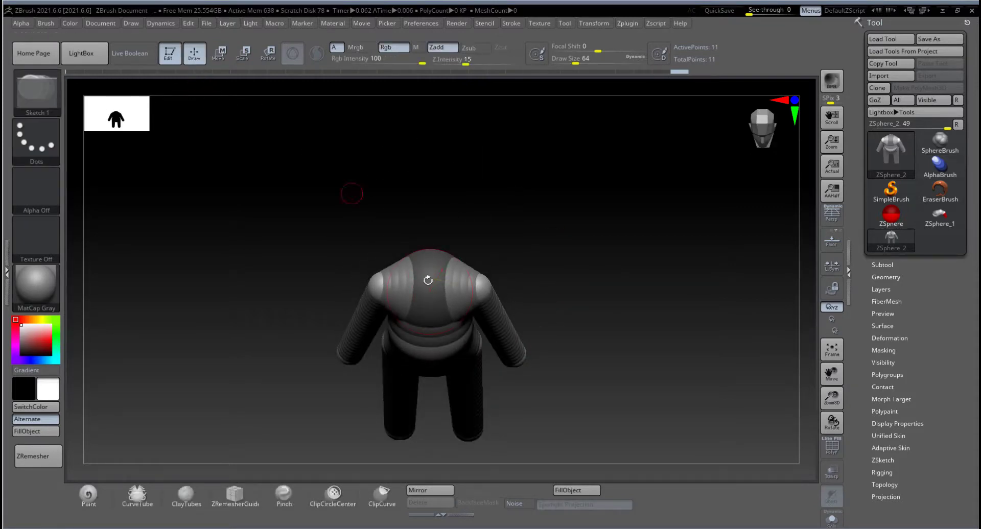
pyautogui.moveTo(429, 287); pyautogui.dragTo(431, 298)
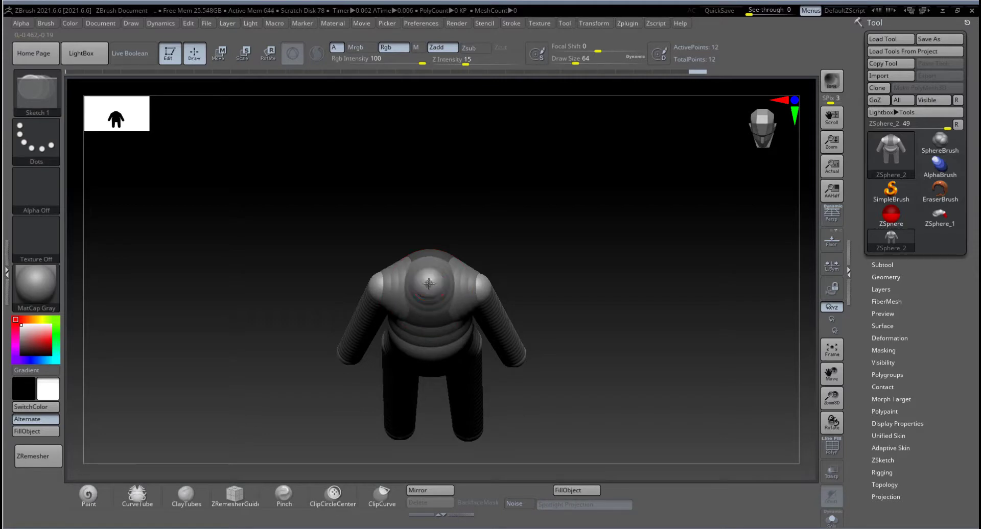
pyautogui.moveTo(432, 298); pyautogui.dragTo(434, 300)
# Raise the head ZSphere above the chest and position the neck-base ZSphere in side view
pyautogui.moveTo(522, 304); pyautogui.dragTo(530, 226)
pyautogui.moveTo(556, 278); pyautogui.dragTo(419, 278)
pyautogui.press('w')
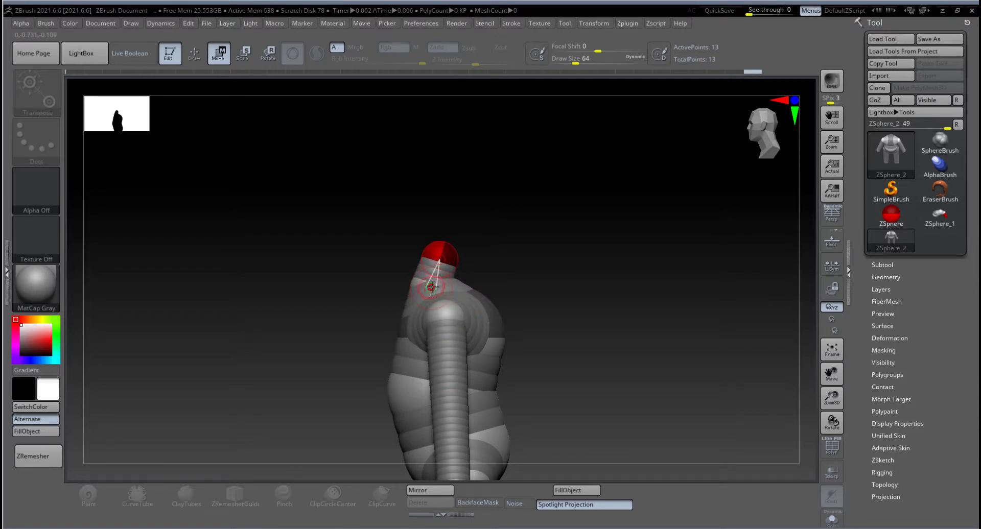
pyautogui.keyDown('alt'); pyautogui.moveTo(517, 277); pyautogui.dragTo(498, 335); pyautogui.keyUp('alt')
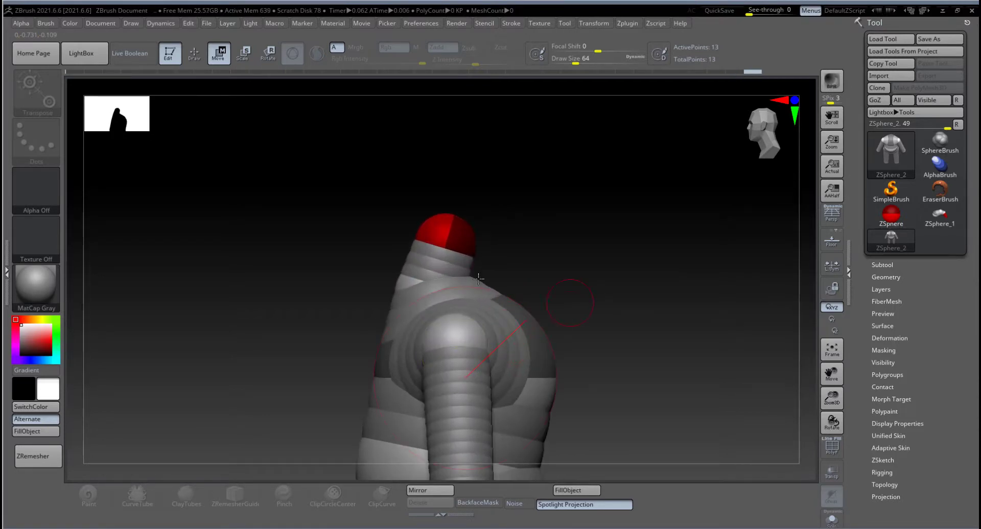
pyautogui.moveTo(431, 293)
pyautogui.mouseDown()
pyautogui.moveTo(441, 266)
pyautogui.moveTo(429, 291)
pyautogui.mouseUp()
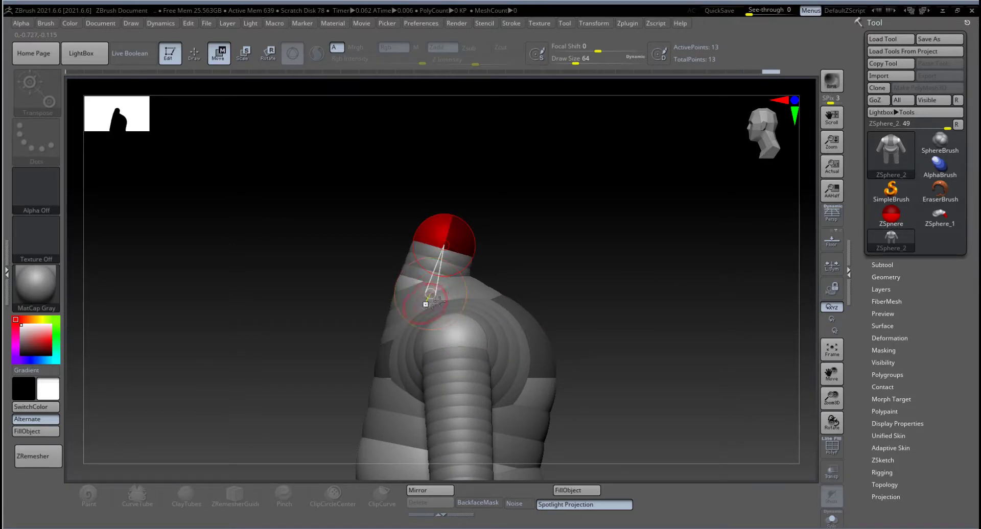
# Scale the neck-base ZSphere down slightly and move it a little forward
pyautogui.press('ctrl')
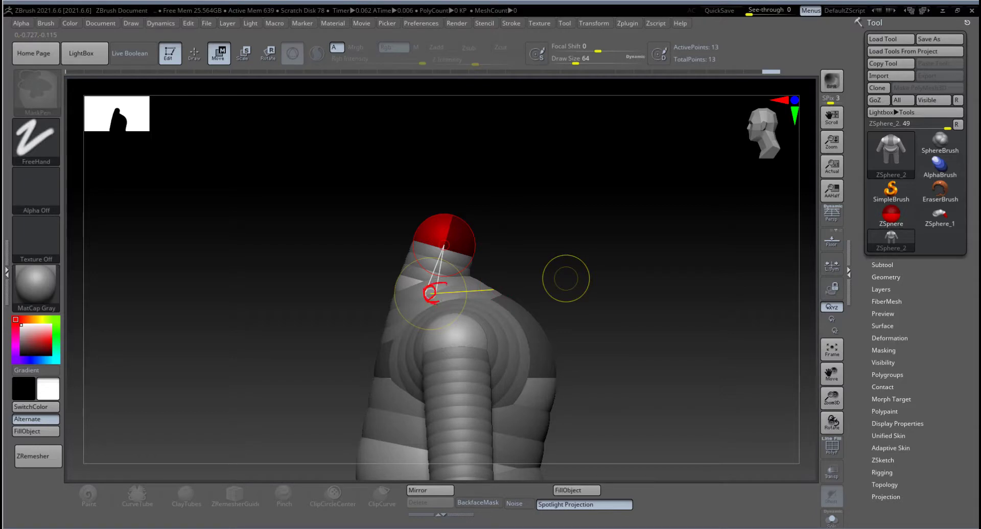
pyautogui.press('e')
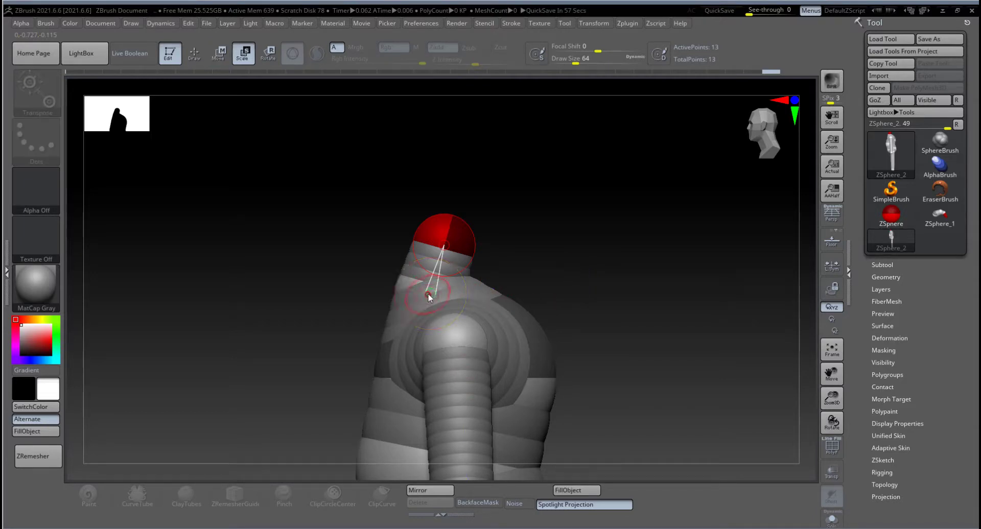
pyautogui.moveTo(429, 295); pyautogui.dragTo(445, 314)
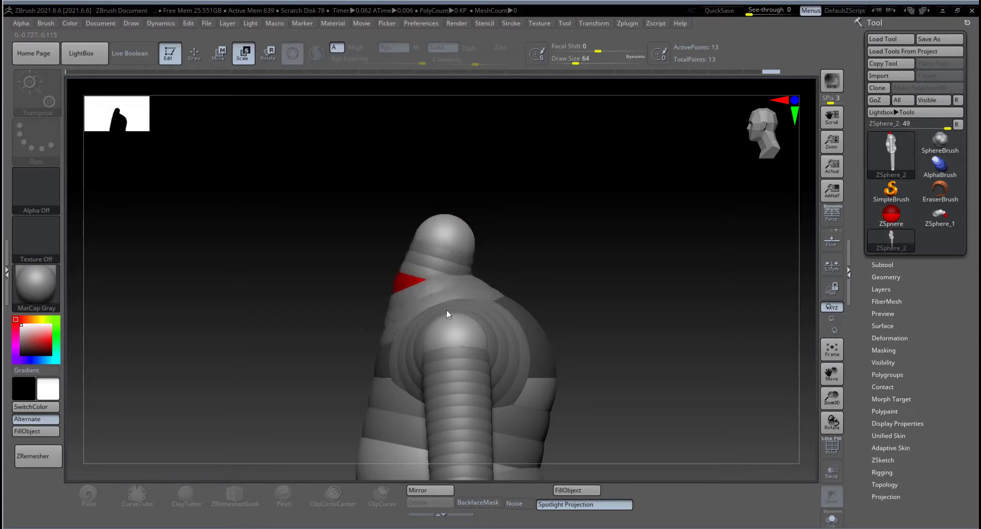
pyautogui.press('w')
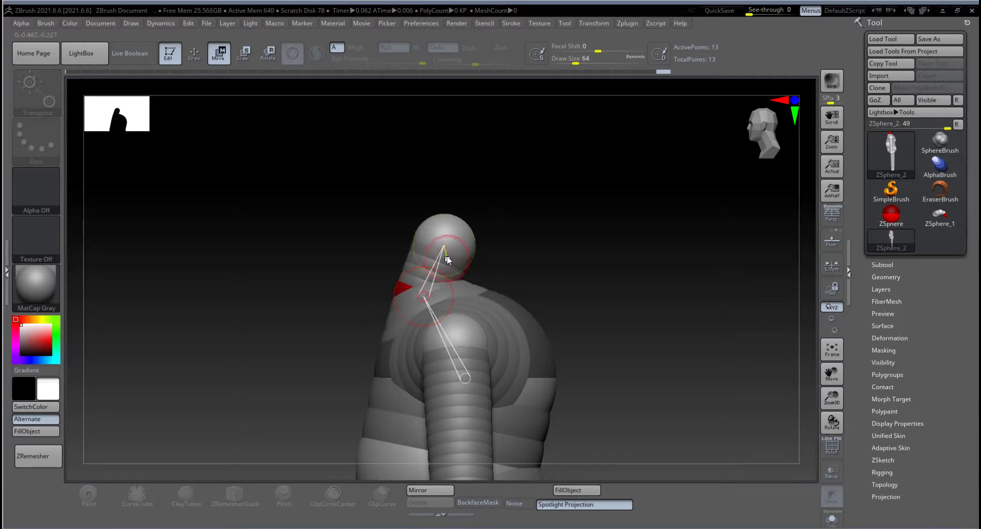
pyautogui.press('e')
pyautogui.moveTo(459, 234); pyautogui.dragTo(492, 290)
pyautogui.hotkey('ctrl', 'z')
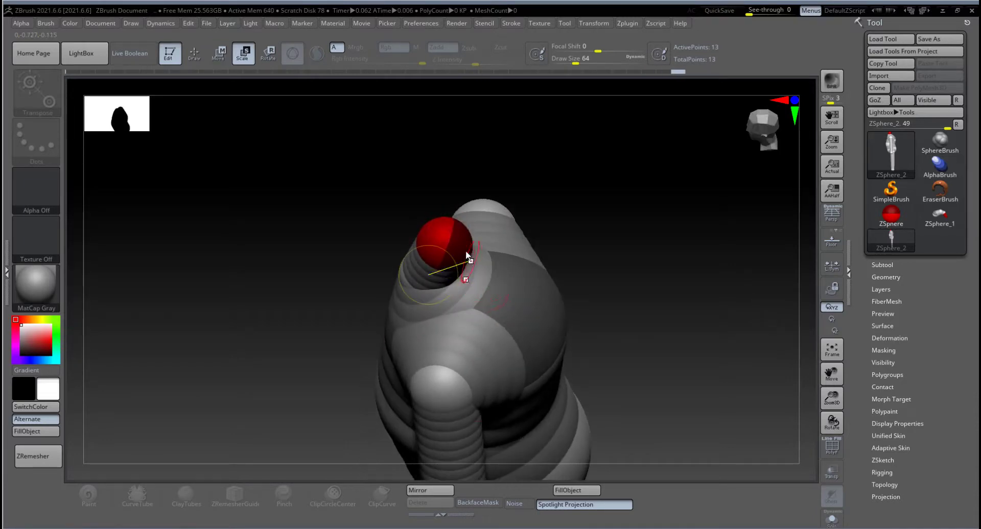
# Add another ZSphere on top of the head and move it up and back to form the crown
pyautogui.press('q')
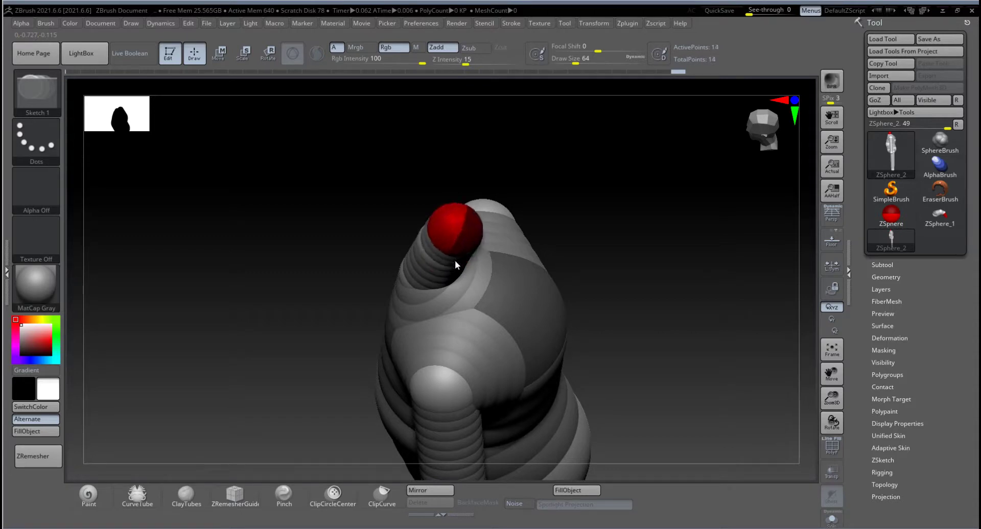
pyautogui.moveTo(581, 245); pyautogui.dragTo(595, 196)
pyautogui.press('w')
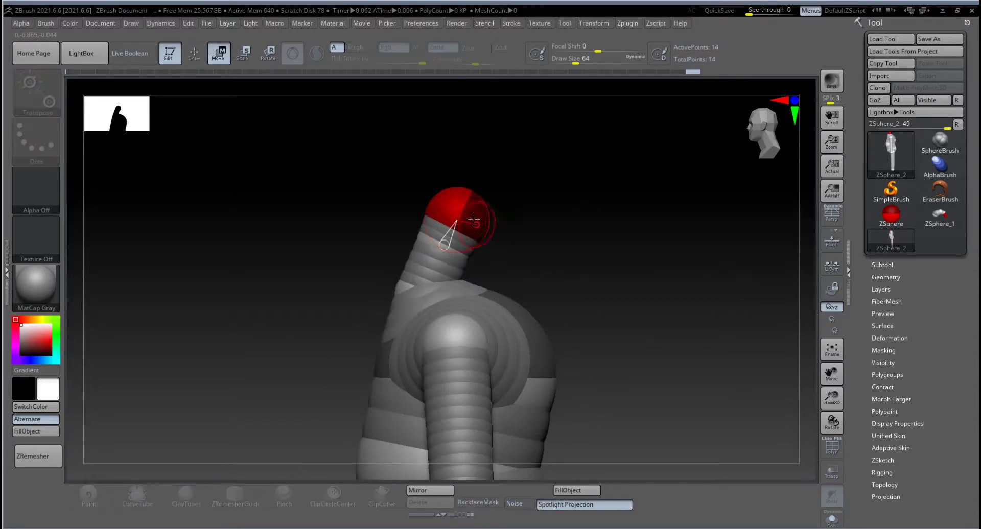
pyautogui.moveTo(470, 221); pyautogui.dragTo(479, 207)
# Move the lower head ZSphere forward and enlarge it to form the face, and preview the adaptive skin of the head
pyautogui.moveTo(437, 245)
pyautogui.mouseDown()
pyautogui.moveTo(421, 254)
pyautogui.moveTo(432, 339)
pyautogui.mouseUp()
pyautogui.press('e')
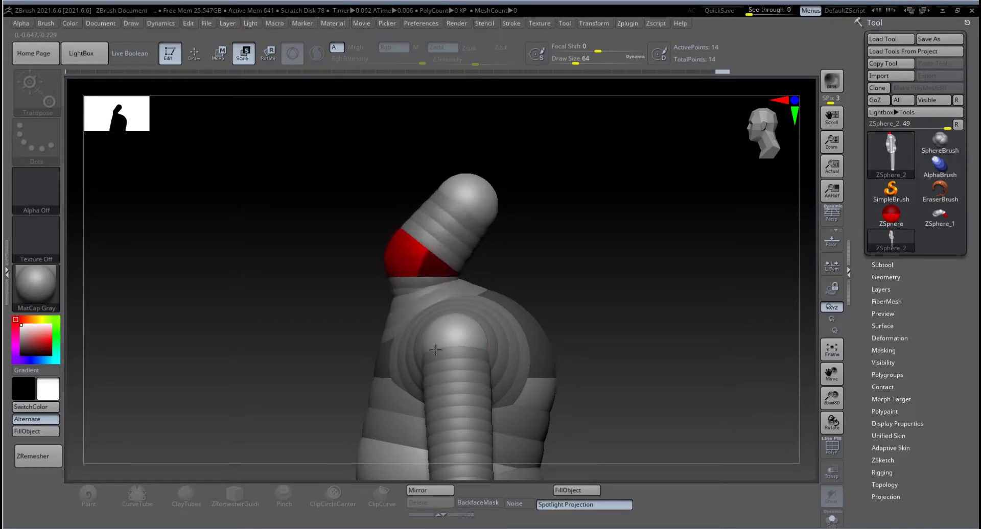
pyautogui.press('w')
pyautogui.moveTo(409, 268); pyautogui.dragTo(407, 255)
pyautogui.press('a')
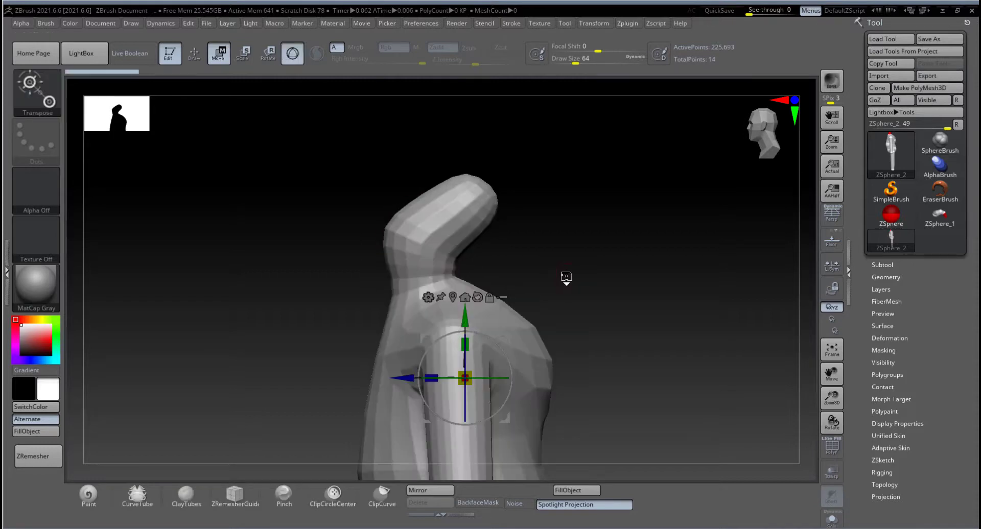
pyautogui.moveTo(565, 276); pyautogui.dragTo(597, 271)
pyautogui.press('a')
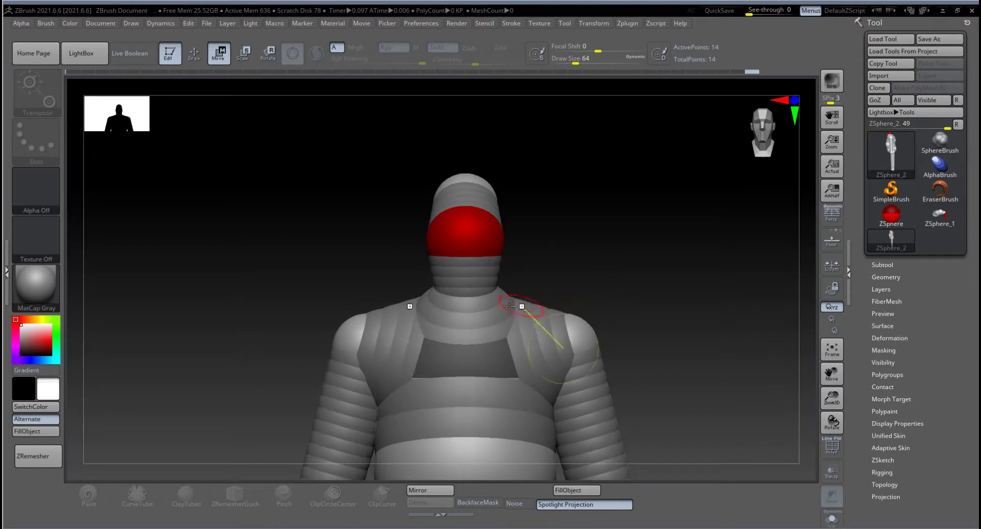
# Fine-tune the size of the face and neck-base ZSpheres, move the crown slightly forward, and preview the adaptive skin
pyautogui.press('e')
pyautogui.moveTo(545, 285)
pyautogui.mouseDown()
pyautogui.moveTo(554, 275)
pyautogui.moveTo(546, 280)
pyautogui.mouseUp()
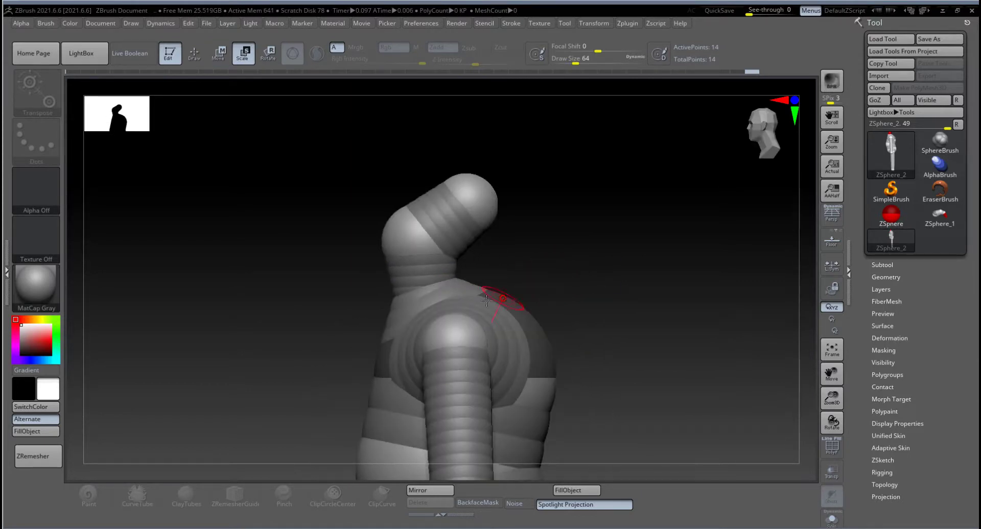
pyautogui.click(416, 249)
pyautogui.moveTo(427, 294); pyautogui.dragTo(427, 291)
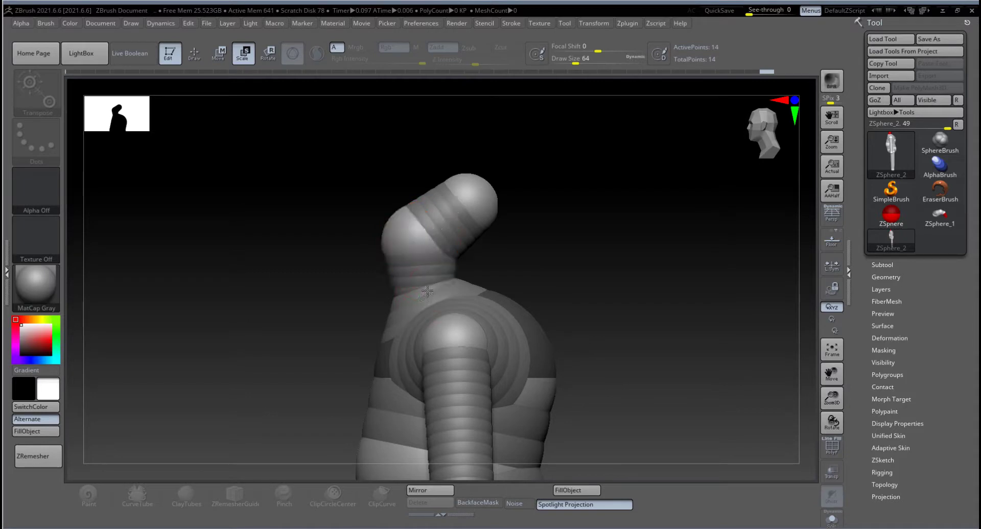
pyautogui.press('w')
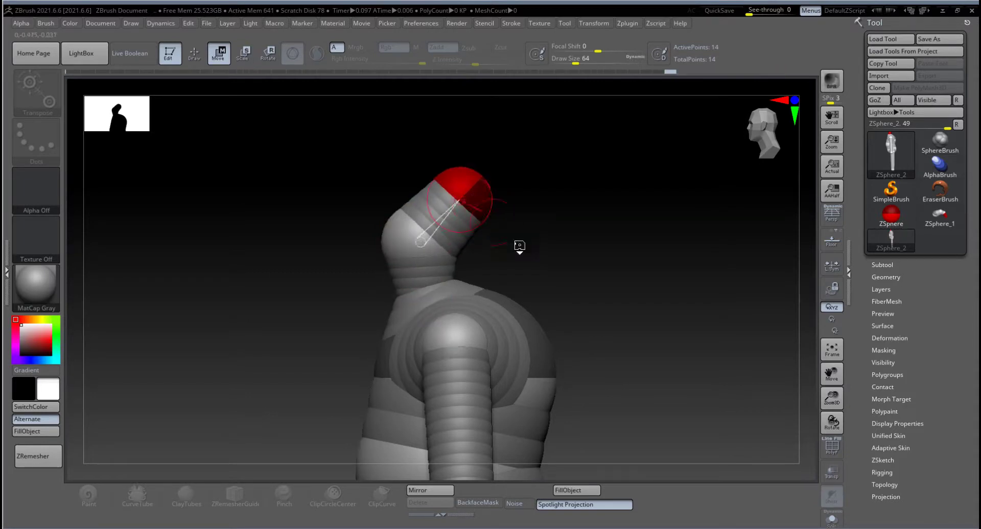
pyautogui.press('a')
pyautogui.press('a')
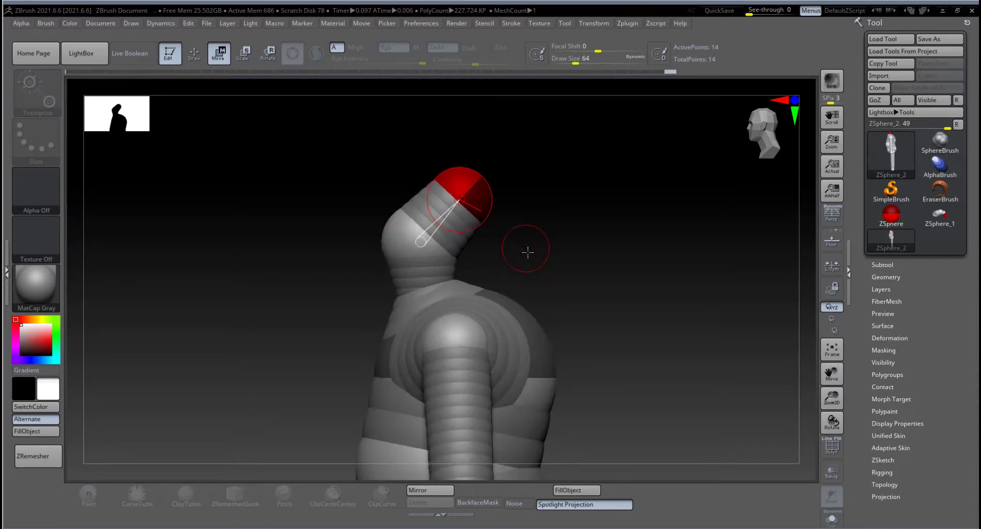
# Scale the face and crown ZSpheres to balance the head with the body, and check the whole figure in adaptive skin preview
pyautogui.moveTo(528, 253); pyautogui.dragTo(593, 262)
pyautogui.keyDown('alt'); pyautogui.moveTo(633, 310); pyautogui.dragTo(564, 258); pyautogui.keyUp('alt')
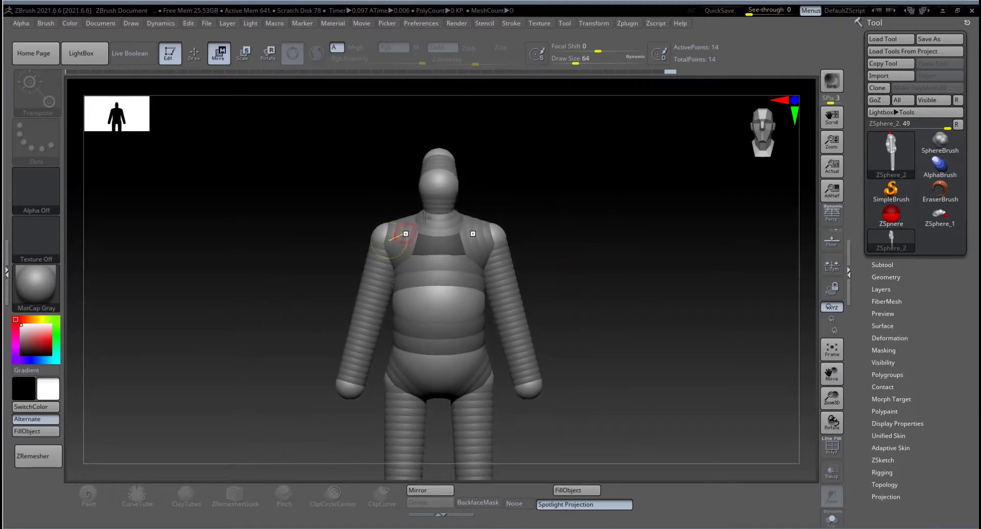
pyautogui.press('e')
pyautogui.moveTo(440, 179); pyautogui.dragTo(443, 225)
pyautogui.moveTo(611, 197); pyautogui.dragTo(520, 179)
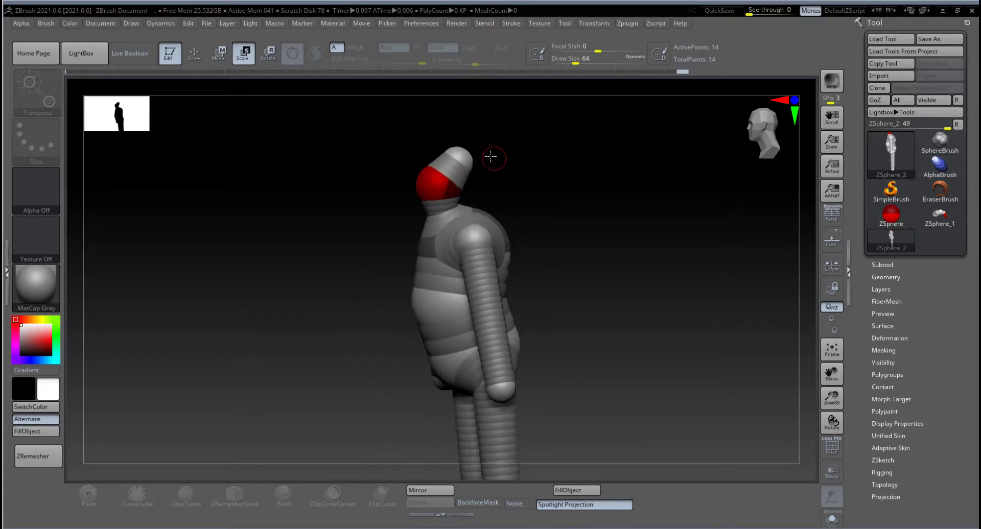
pyautogui.moveTo(461, 159); pyautogui.dragTo(579, 223)
pyautogui.press('a')
pyautogui.press('a')
pyautogui.press('a')
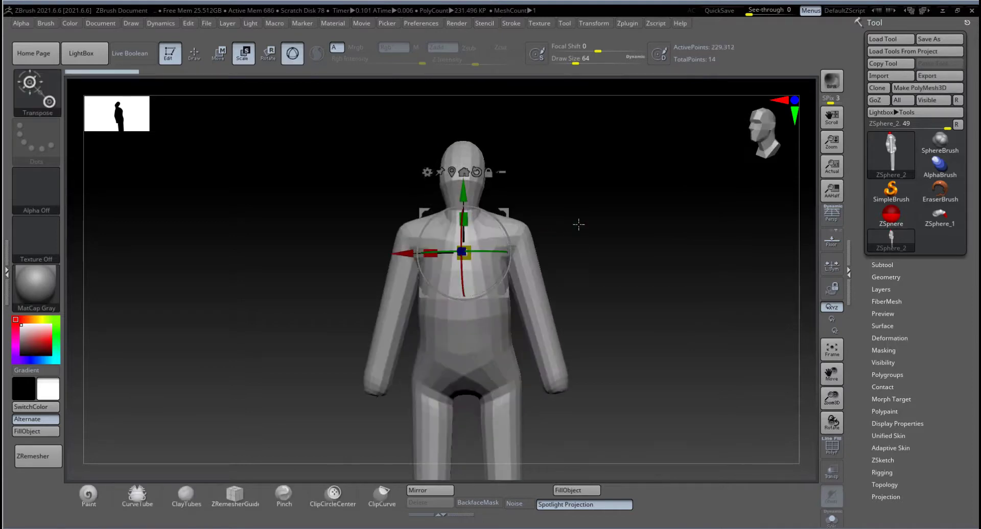
pyautogui.press('a')
pyautogui.moveTo(613, 296)
pyautogui.keyDown('shift'); pyautogui.mouseDown()
pyautogui.moveTo(587, 210)
pyautogui.moveTo(613, 305)
pyautogui.mouseUp(); pyautogui.keyUp('shift')
pyautogui.keyDown('alt'); pyautogui.moveTo(624, 409); pyautogui.dragTo(573, 262); pyautogui.keyUp('alt')
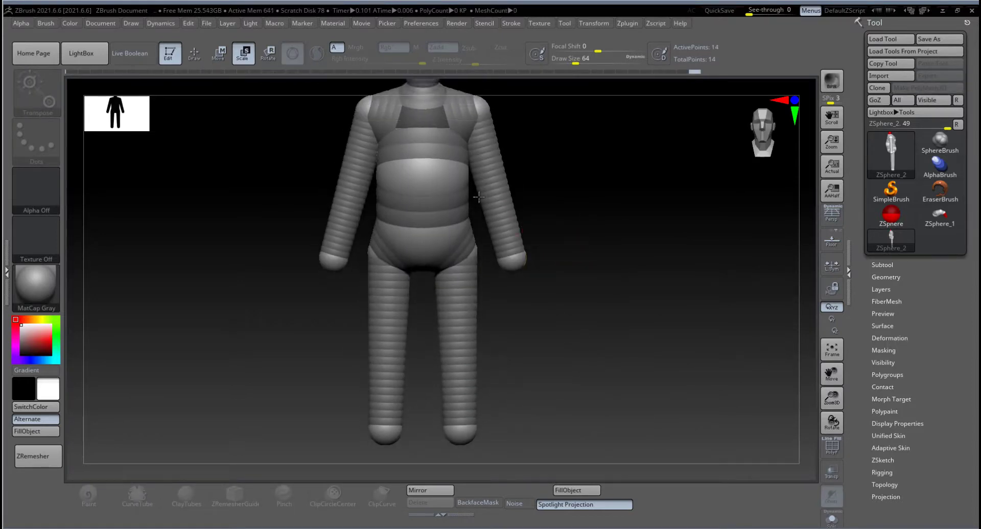
# Insert a ZSphere at the knee in the middle of each leg and move the ankle ZSphere slightly backward
pyautogui.keyDown('alt'); pyautogui.moveTo(535, 380); pyautogui.dragTo(535, 306); pyautogui.keyUp('alt')
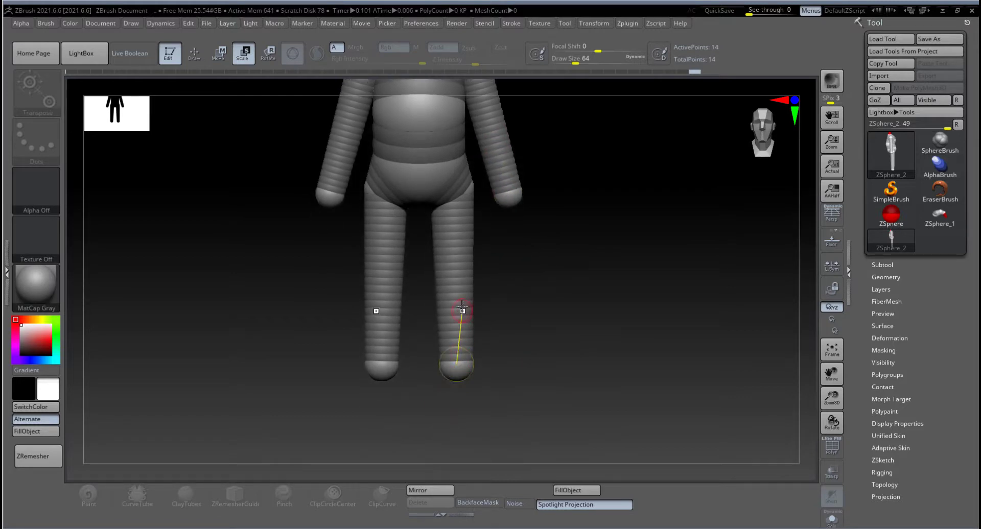
pyautogui.press('q')
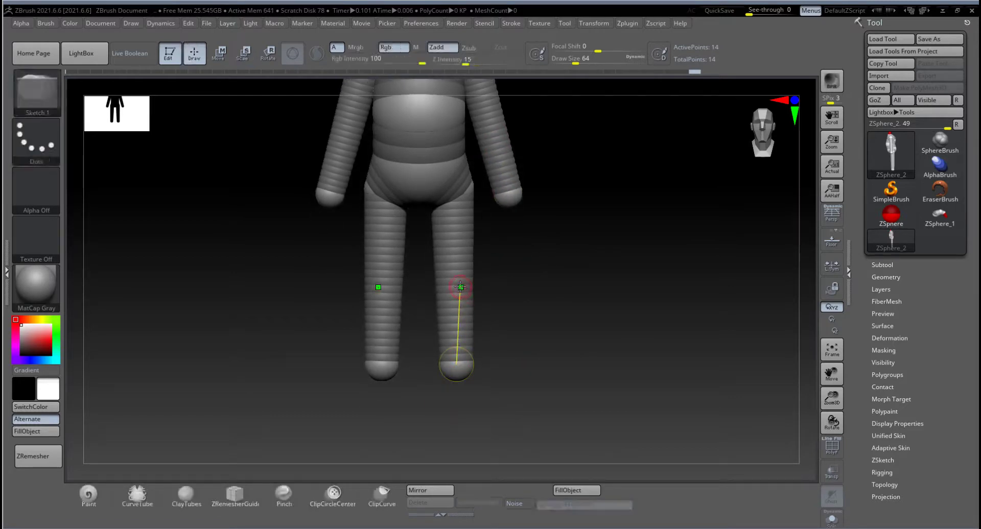
pyautogui.click(456, 275)
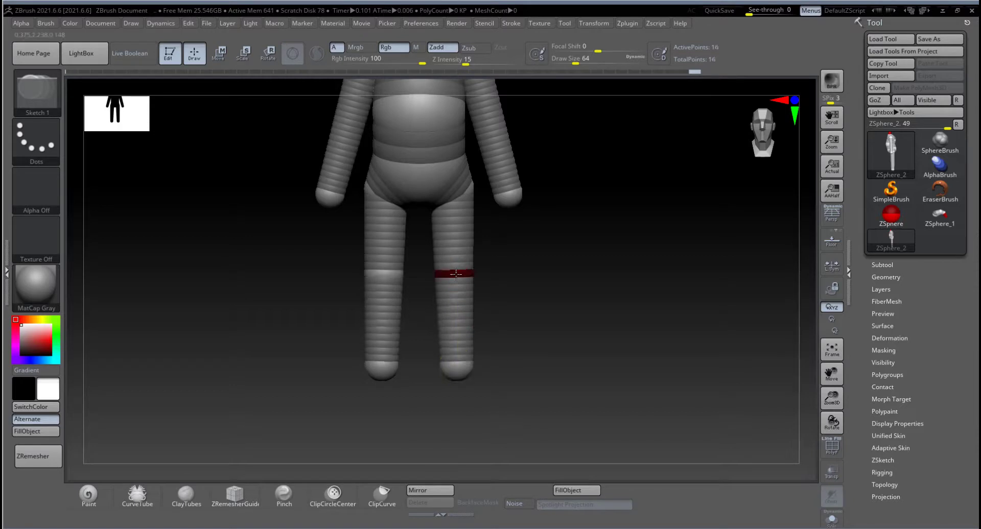
pyautogui.moveTo(486, 295)
pyautogui.mouseDown()
pyautogui.moveTo(504, 303)
pyautogui.moveTo(485, 306)
pyautogui.mouseUp()
pyautogui.press('w')
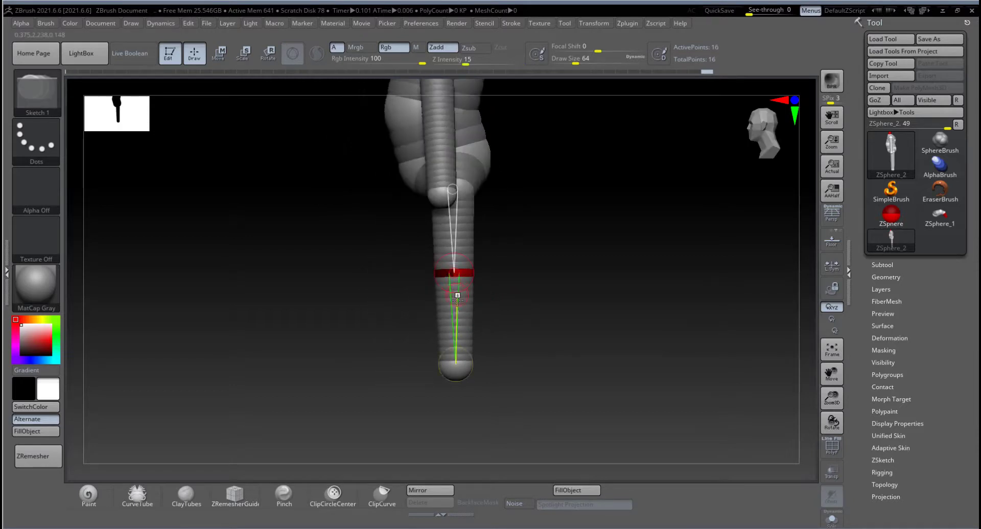
pyautogui.press('a')
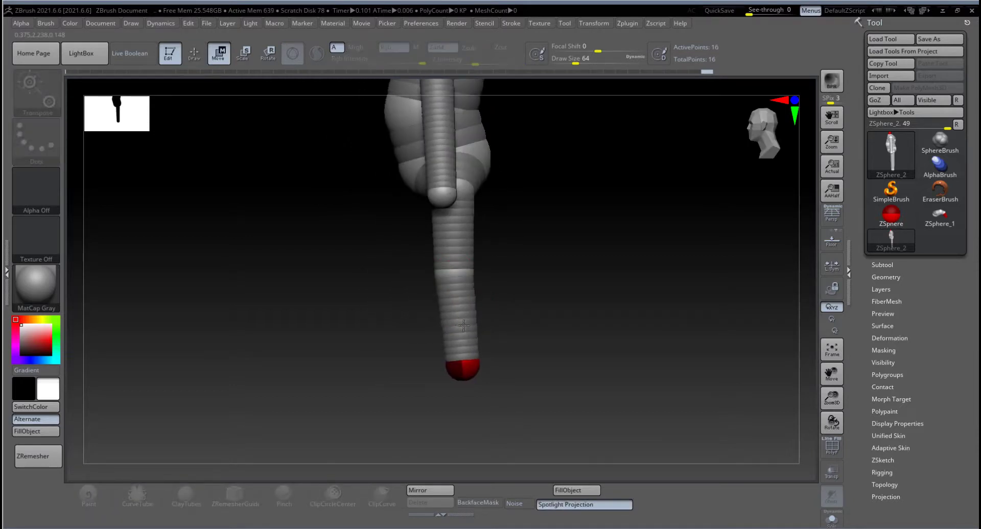
# Move the knee ZSphere forward and the ankle ZSphere slightly down and back to bend the legs naturally
pyautogui.moveTo(455, 274); pyautogui.dragTo(446, 274)
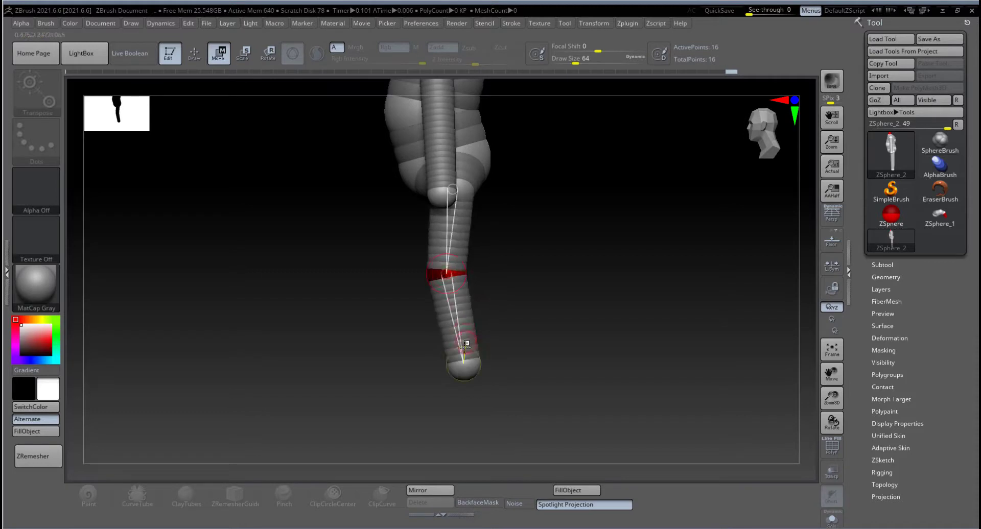
pyautogui.moveTo(466, 362); pyautogui.dragTo(468, 371)
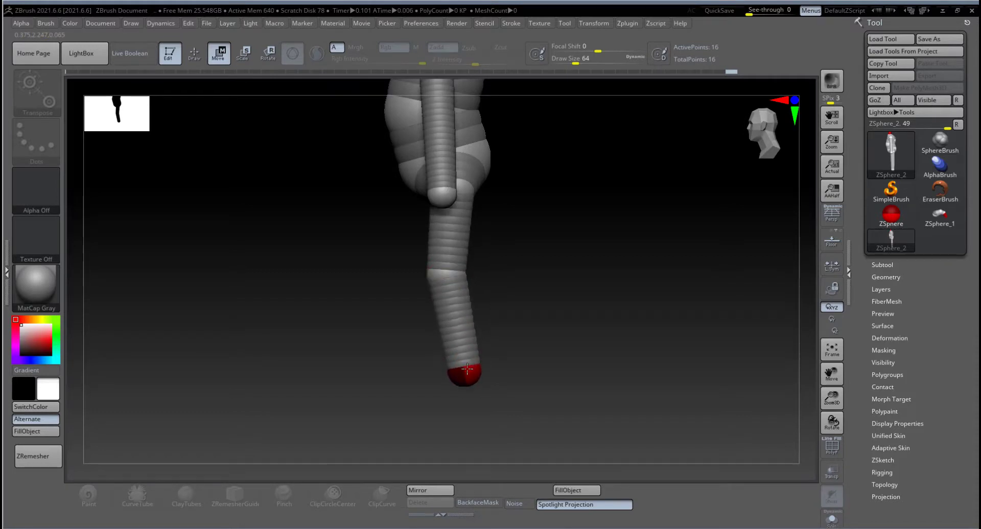
pyautogui.moveTo(439, 276); pyautogui.dragTo(441, 275)
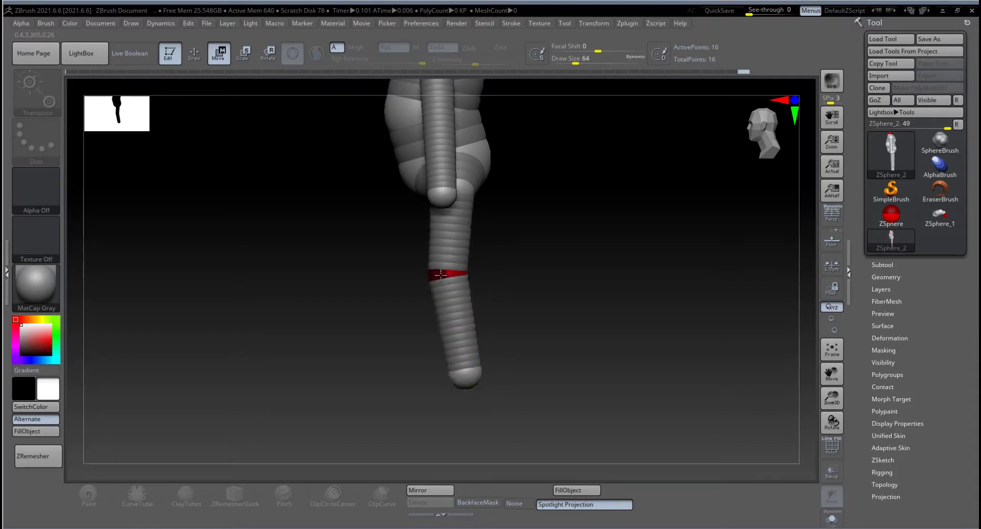
# Insert a ZSphere at the elbow of each arm, move it backward, and shift the hand ZSphere slightly forward
pyautogui.keyDown('alt'); pyautogui.moveTo(532, 260); pyautogui.dragTo(536, 353); pyautogui.keyUp('alt')
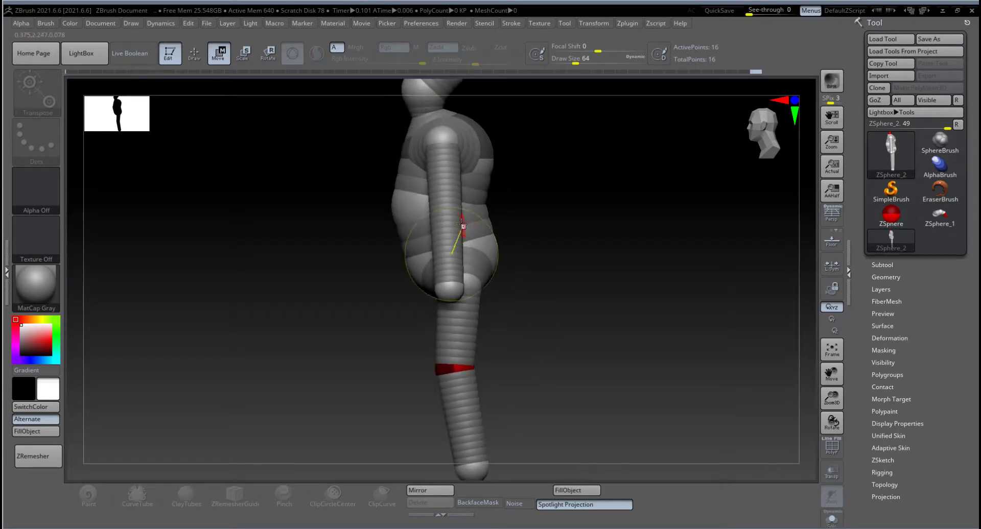
pyautogui.press('q')
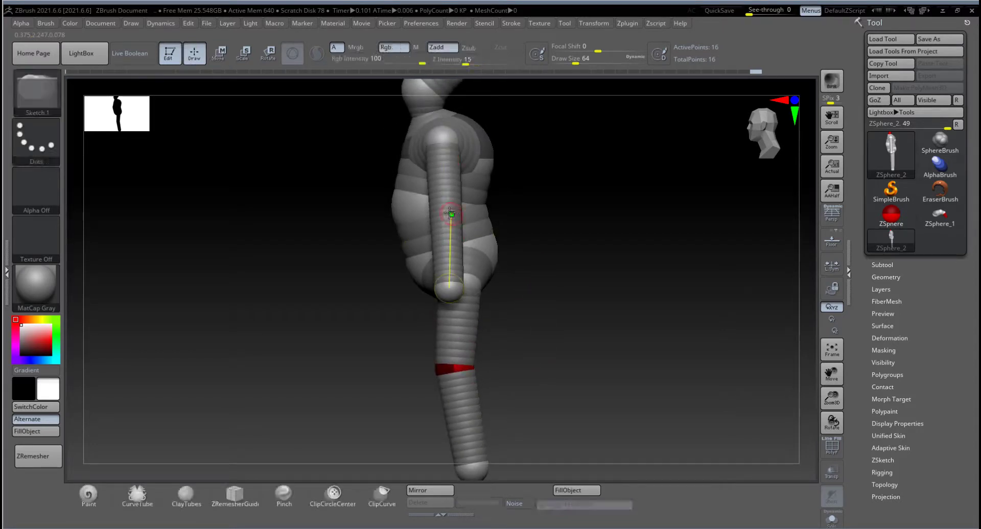
pyautogui.click(448, 209)
pyautogui.press('w')
pyautogui.moveTo(444, 207); pyautogui.dragTo(455, 209)
pyautogui.moveTo(456, 290); pyautogui.dragTo(451, 288)
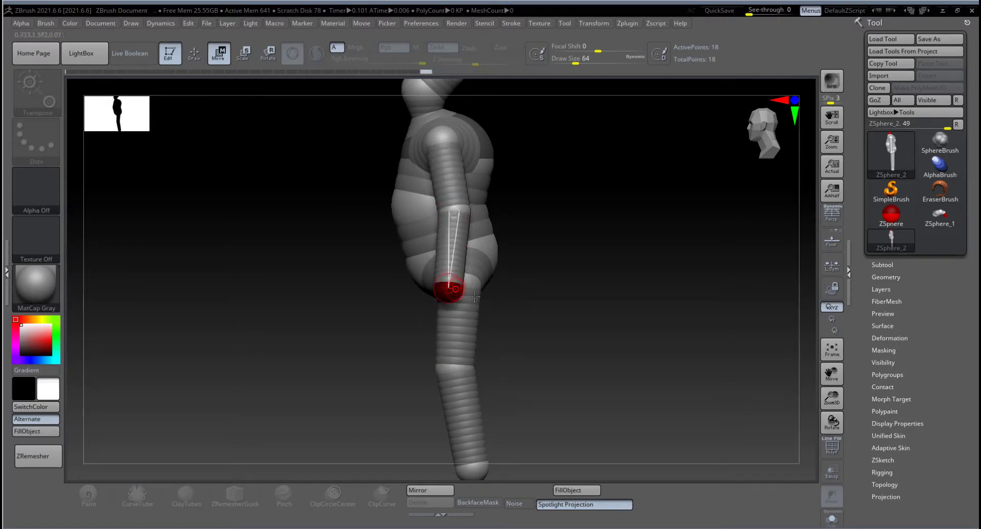
# Add a new ZSphere on the front of each ankle ZSphere to start the feet
pyautogui.moveTo(591, 334); pyautogui.dragTo(618, 334)
pyautogui.moveTo(568, 352)
pyautogui.keyDown('alt'); pyautogui.mouseDown()
pyautogui.moveTo(595, 339)
pyautogui.moveTo(573, 295)
pyautogui.moveTo(508, 366)
pyautogui.moveTo(512, 403)
pyautogui.moveTo(547, 340)
pyautogui.mouseUp(); pyautogui.keyUp('alt')
pyautogui.click(197, 56)
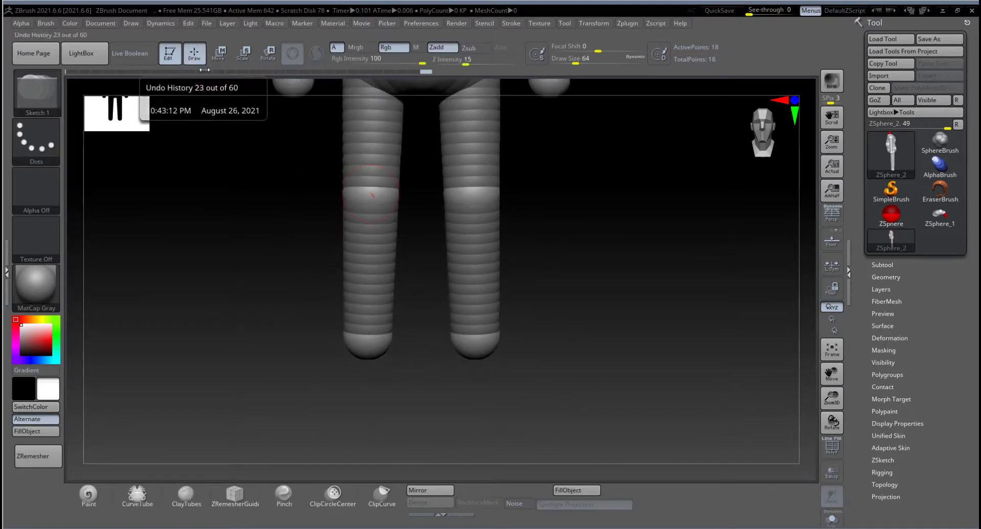
pyautogui.moveTo(474, 347); pyautogui.dragTo(479, 365)
pyautogui.moveTo(567, 379); pyautogui.dragTo(493, 370)
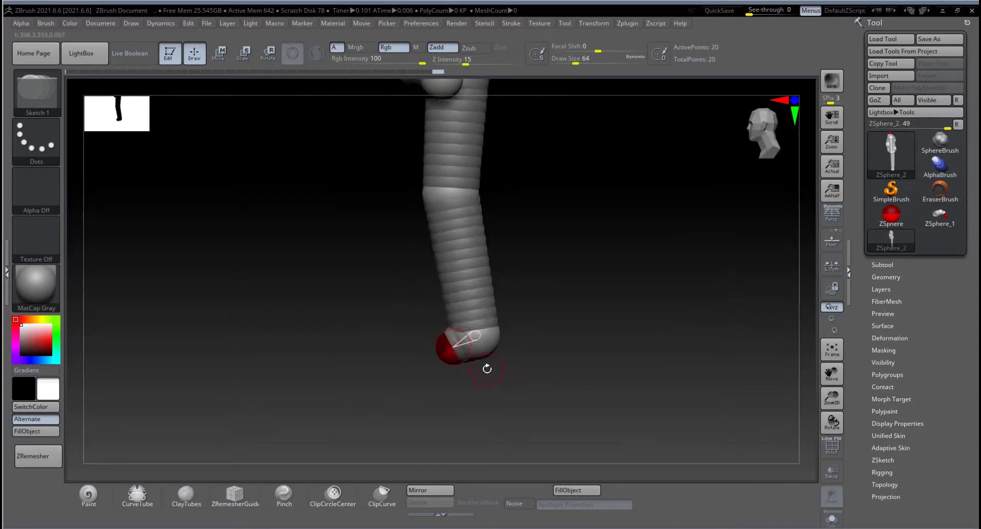
# Move the foot ZSphere forward to give the foot its length, and scale it up to form the toe end
pyautogui.press('w')
pyautogui.moveTo(446, 348); pyautogui.dragTo(434, 493)
pyautogui.press('e')
pyautogui.press('w')
pyautogui.moveTo(412, 339); pyautogui.dragTo(380, 423)
pyautogui.press('e')
# Preview the adaptive skin of the foot and of the whole framed figure from the side and front, and return to the ZSpheres
pyautogui.press('a')
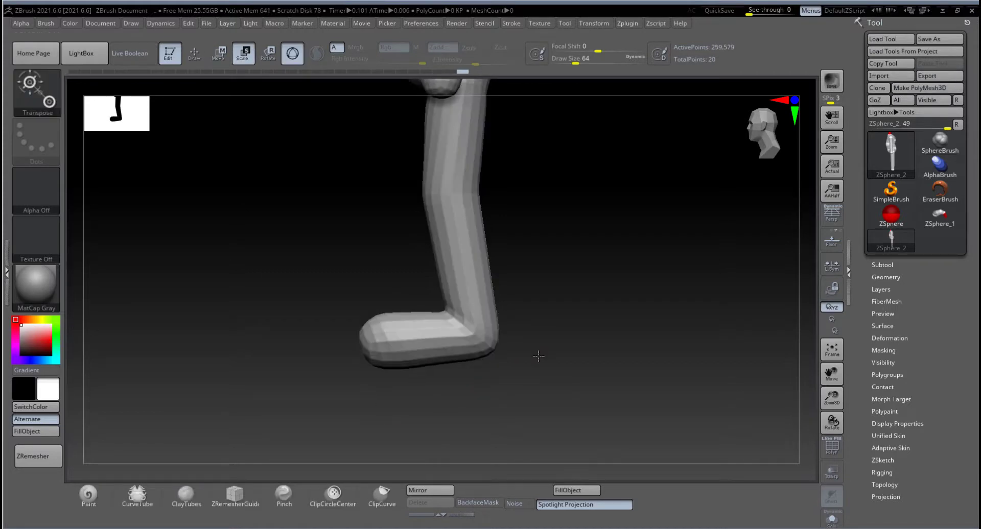
pyautogui.moveTo(553, 349); pyautogui.dragTo(483, 320)
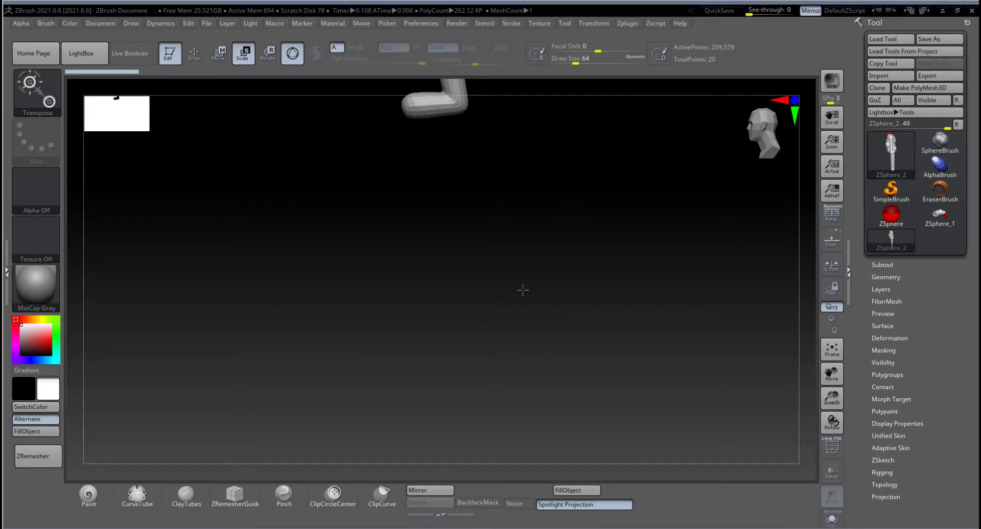
pyautogui.press('f')
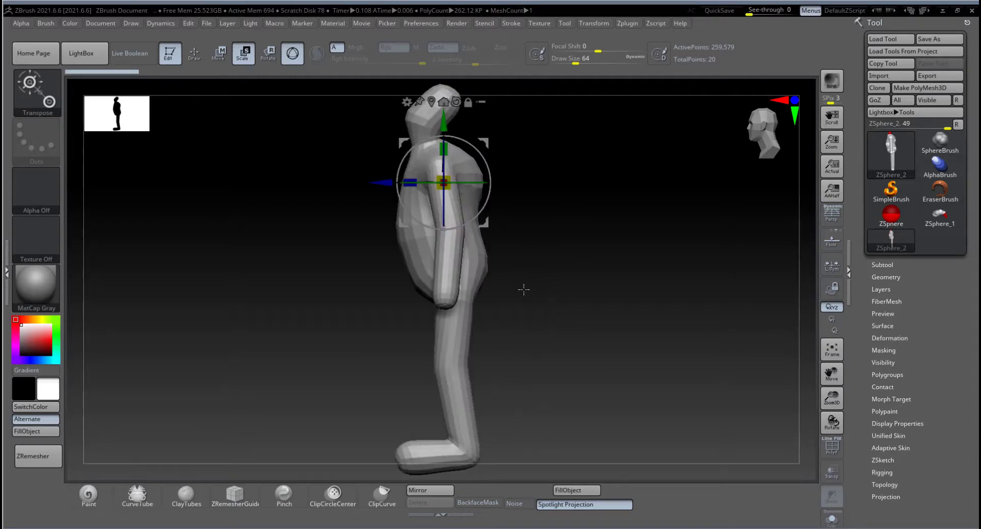
pyautogui.moveTo(524, 289); pyautogui.dragTo(575, 293)
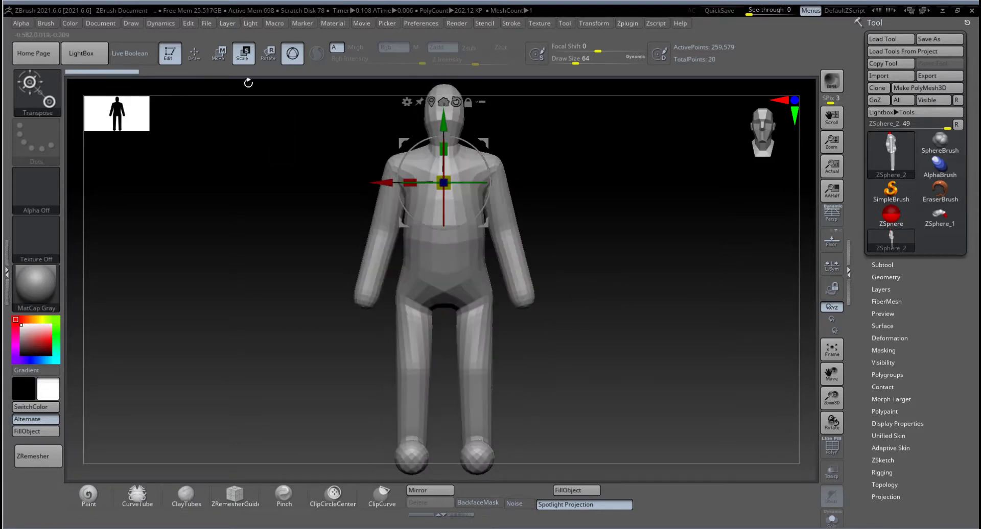
pyautogui.click(202, 60)
pyautogui.press('a')
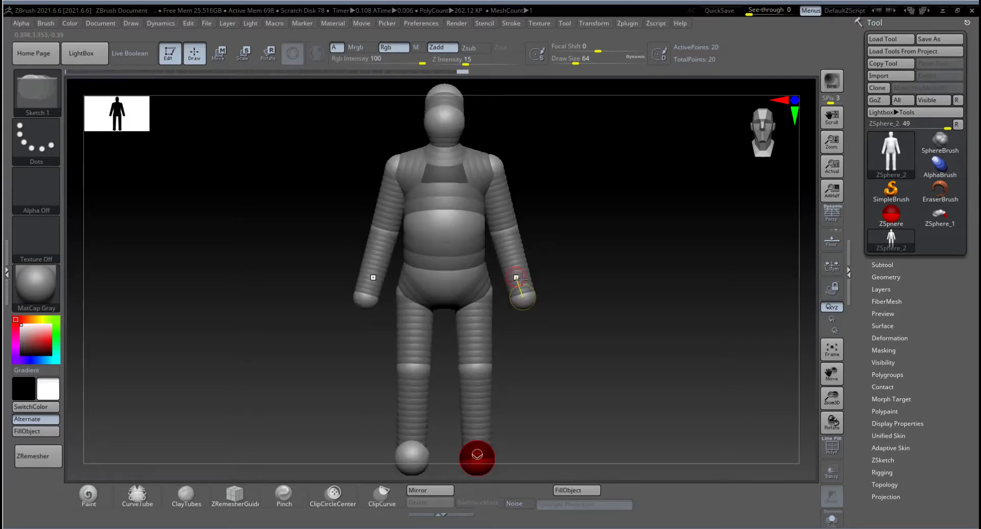
# Reduce the draw size to about 25 and add a small ZSphere on the inner side of the hand for the thumb
pyautogui.keyDown('alt'); pyautogui.moveTo(574, 325); pyautogui.dragTo(551, 337); pyautogui.keyUp('alt')
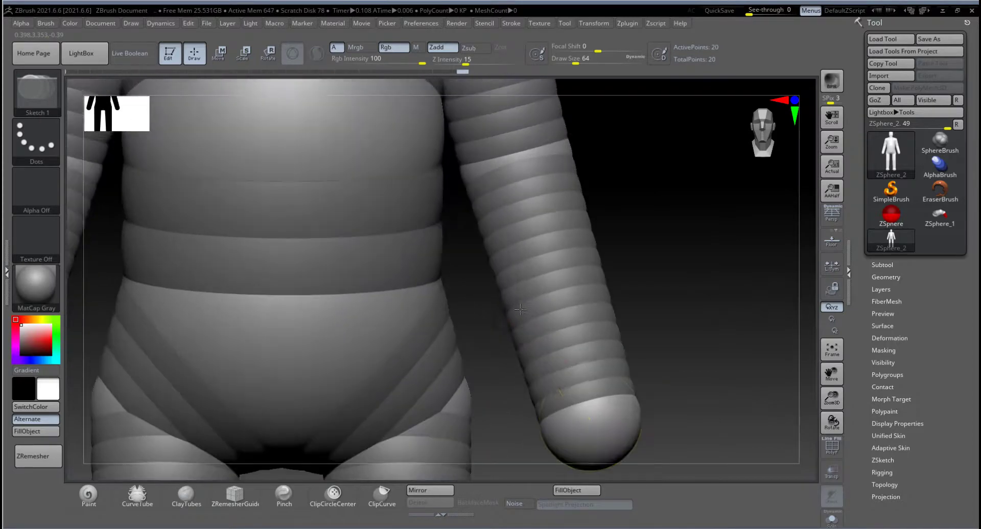
pyautogui.keyDown('alt'); pyautogui.moveTo(665, 317); pyautogui.dragTo(532, 254); pyautogui.keyUp('alt')
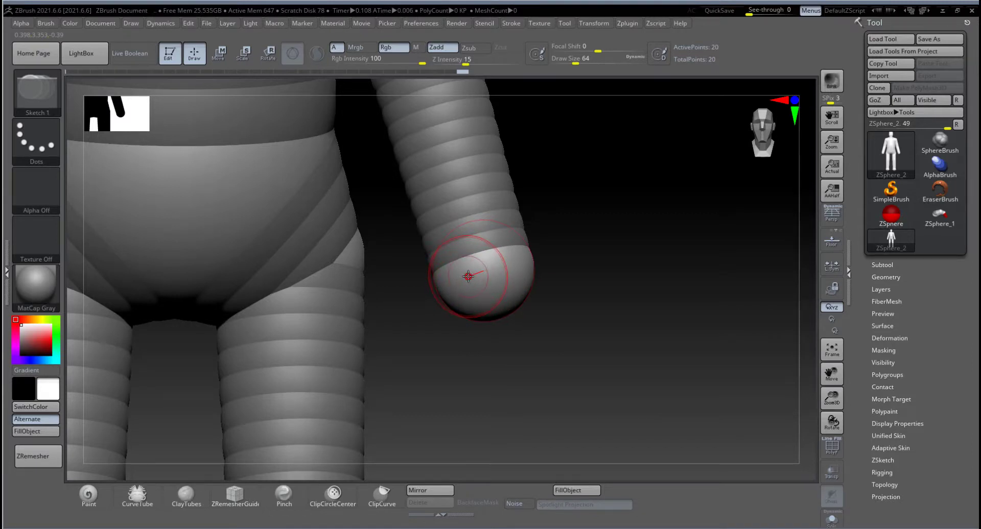
pyautogui.press('space')
pyautogui.moveTo(468, 279); pyautogui.dragTo(463, 280)
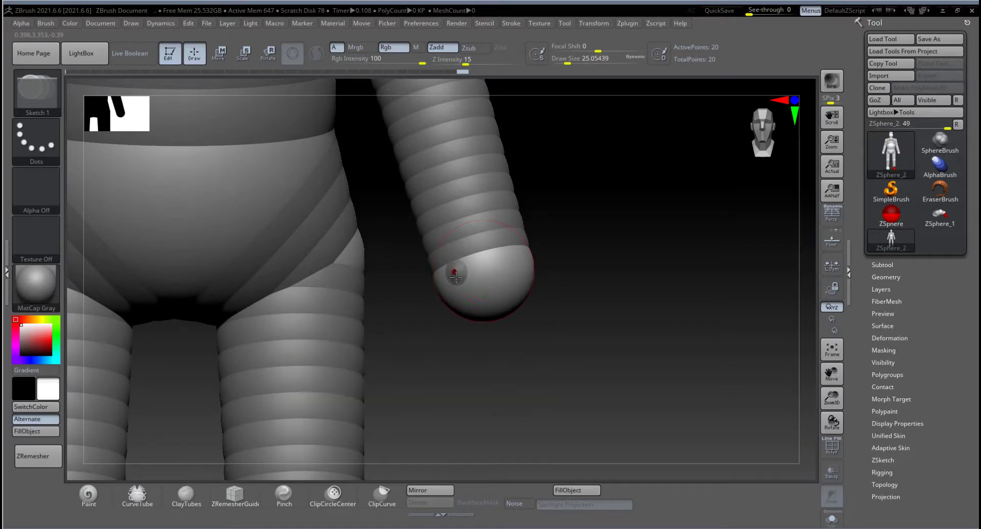
pyautogui.moveTo(455, 276); pyautogui.dragTo(456, 286)
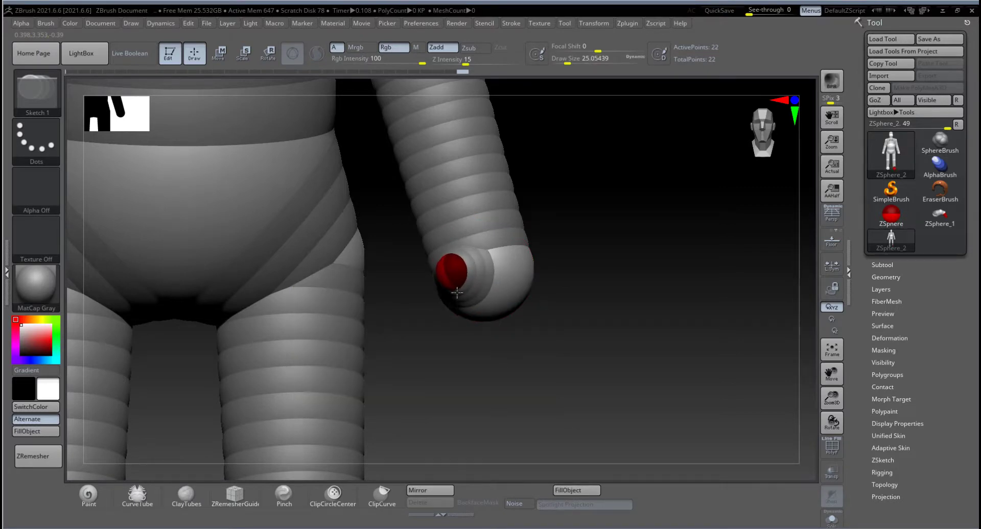
# Add four more small ZSpheres around the end of the hand as the bases of the fingers
pyautogui.moveTo(567, 327); pyautogui.dragTo(534, 287)
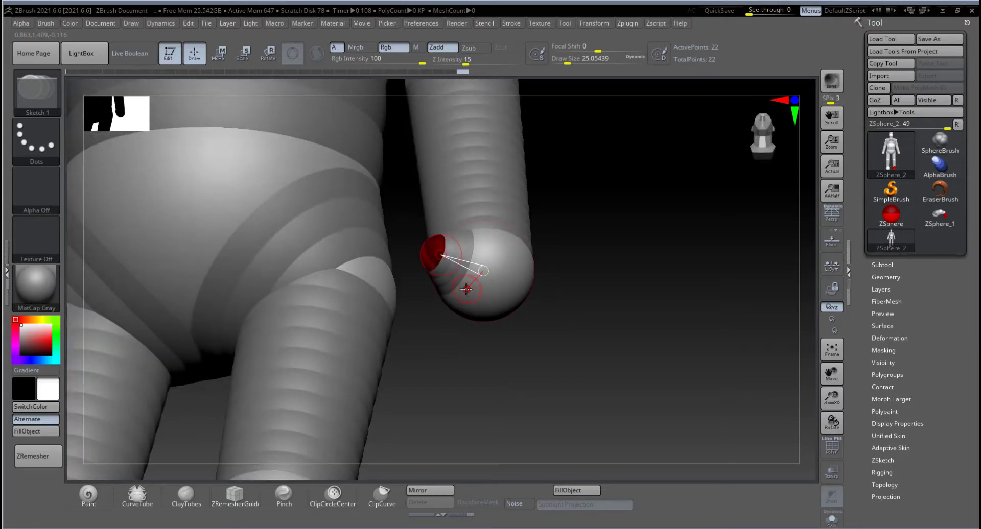
pyautogui.moveTo(462, 294); pyautogui.dragTo(463, 302)
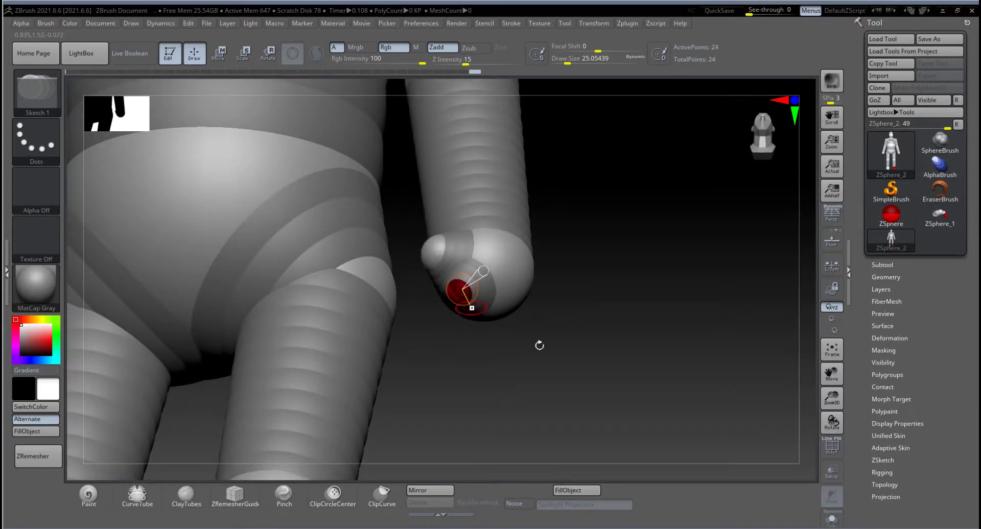
pyautogui.moveTo(538, 343); pyautogui.dragTo(487, 314)
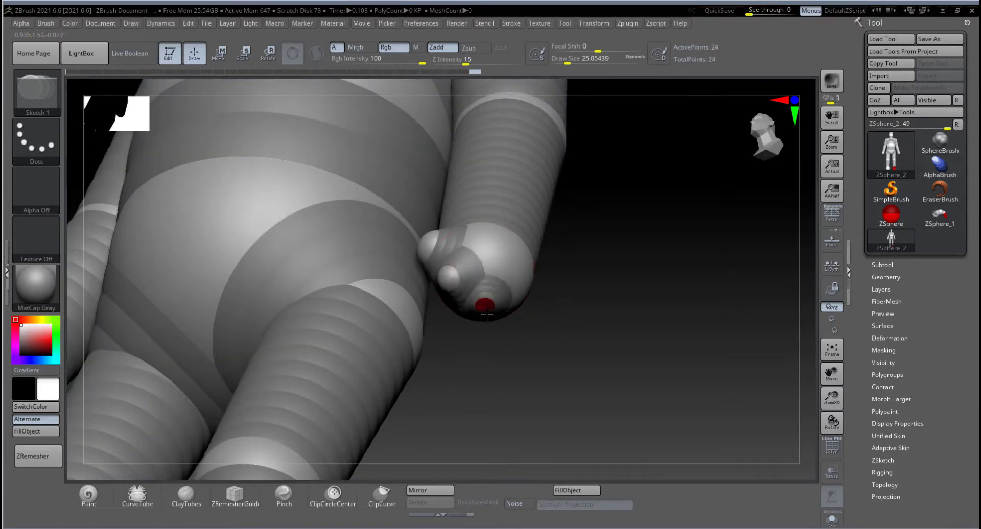
pyautogui.moveTo(595, 330); pyautogui.dragTo(504, 322)
pyautogui.moveTo(657, 374); pyautogui.dragTo(593, 353)
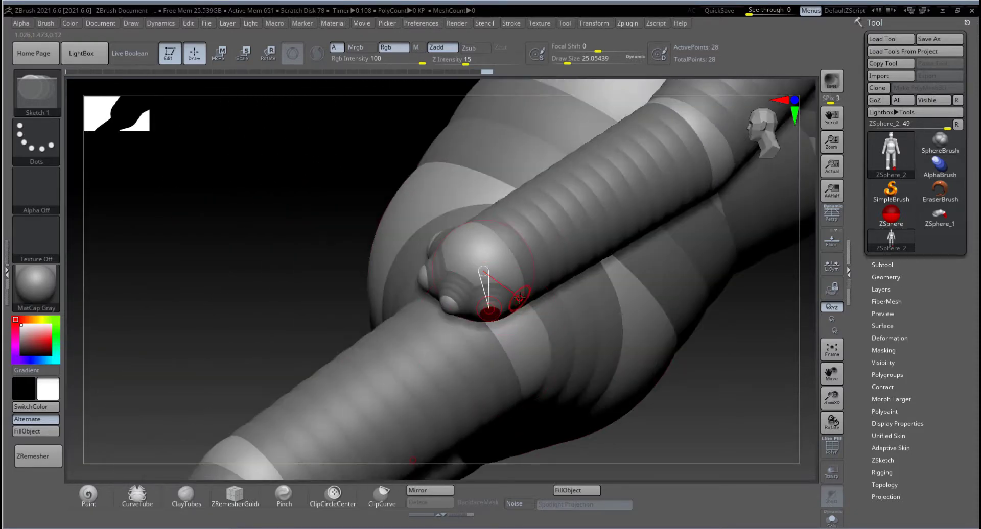
pyautogui.moveTo(520, 302); pyautogui.dragTo(524, 309)
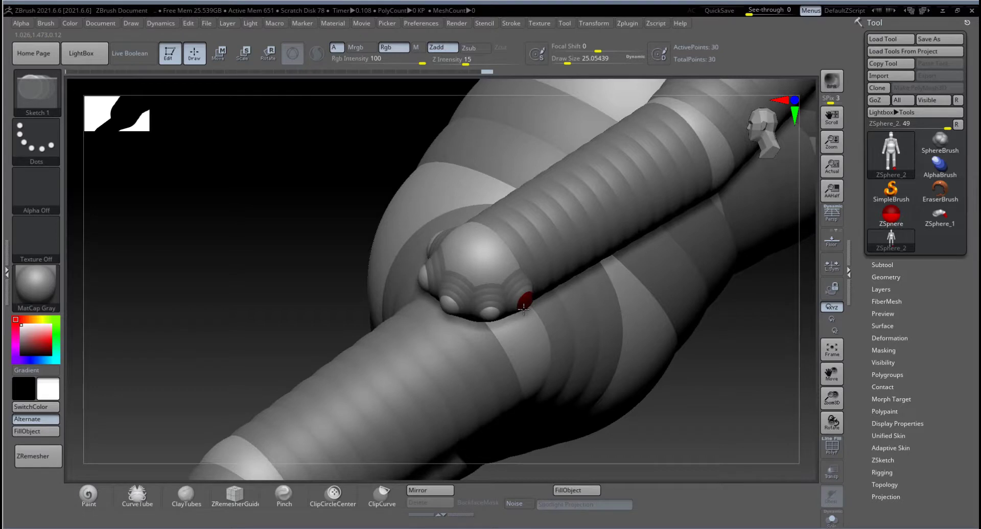
# Add a second ZSphere on top of the thumb base and of each finger base to form the digit tips
pyautogui.moveTo(681, 379); pyautogui.dragTo(551, 344)
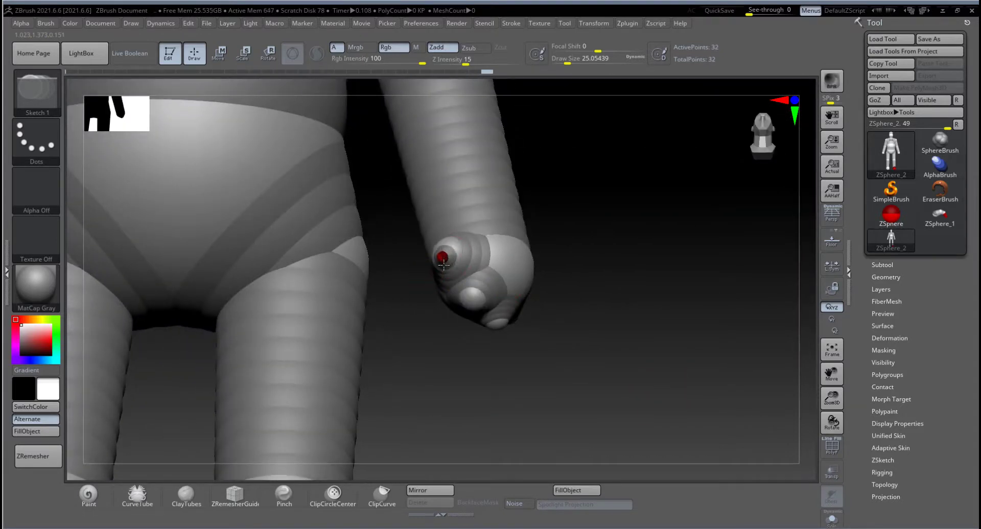
pyautogui.moveTo(444, 269); pyautogui.dragTo(445, 270)
pyautogui.moveTo(569, 368); pyautogui.dragTo(574, 333)
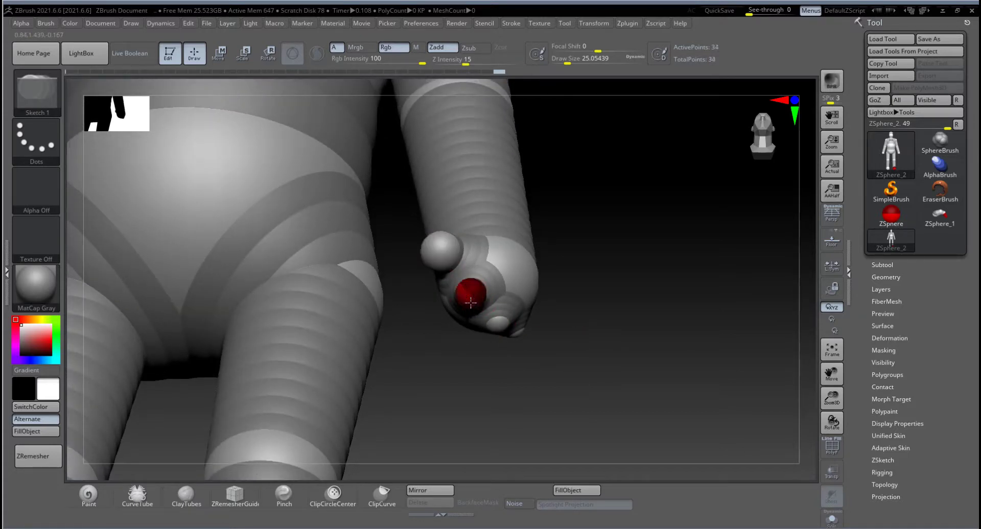
pyautogui.moveTo(591, 331); pyautogui.dragTo(500, 326)
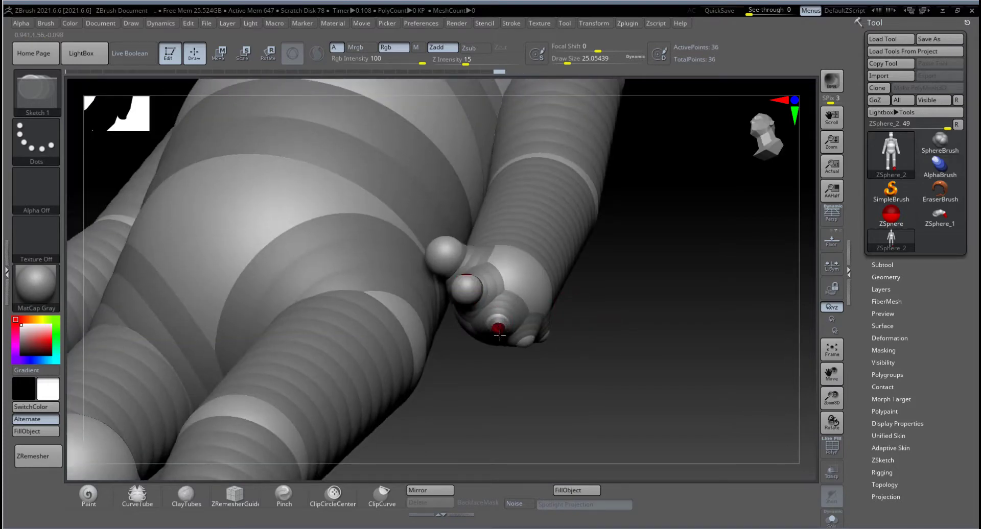
pyautogui.moveTo(595, 378); pyautogui.dragTo(563, 352)
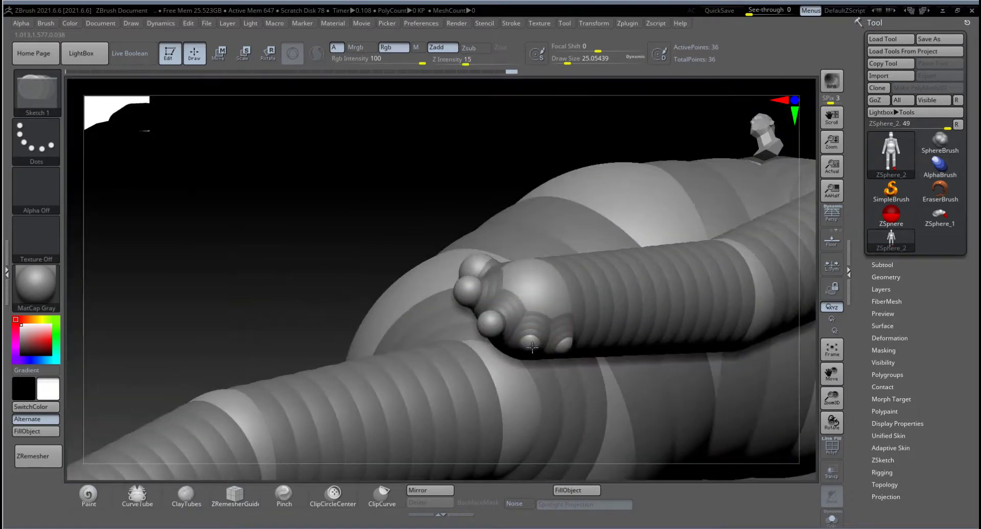
pyautogui.moveTo(405, 263); pyautogui.dragTo(351, 252)
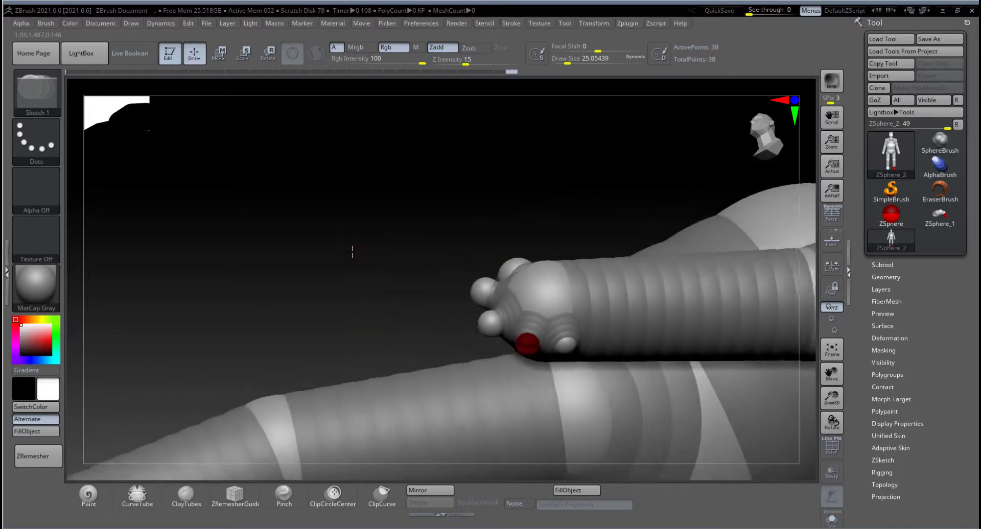
pyautogui.click(575, 352)
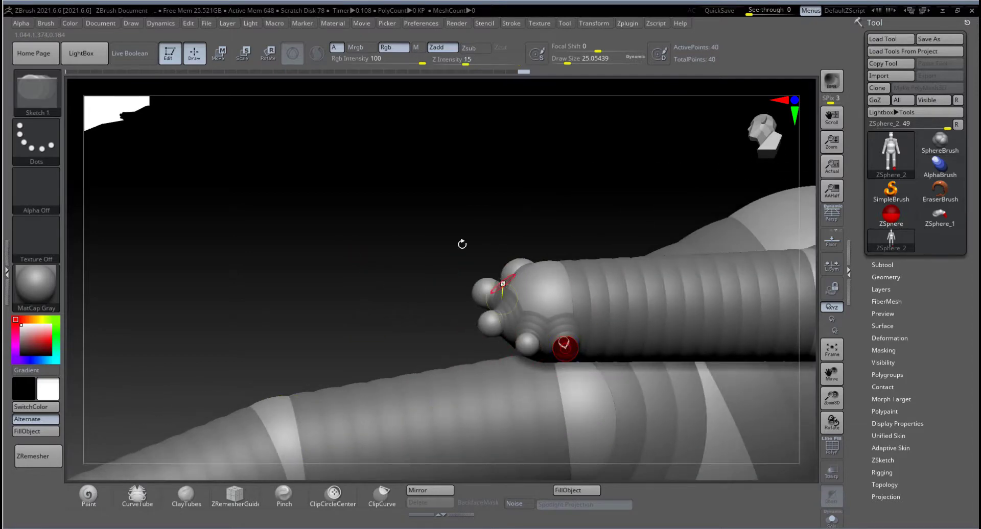
# Move the thumb tip ZSphere down and away from the hand to lengthen the thumb
pyautogui.moveTo(462, 243); pyautogui.dragTo(651, 332)
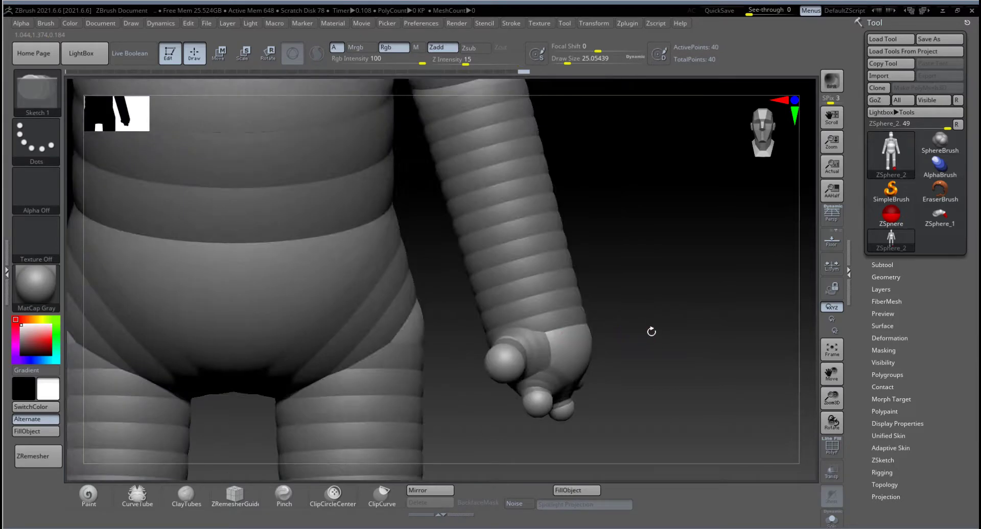
pyautogui.press('w')
pyautogui.moveTo(506, 363); pyautogui.dragTo(485, 404)
pyautogui.moveTo(622, 390); pyautogui.dragTo(563, 179)
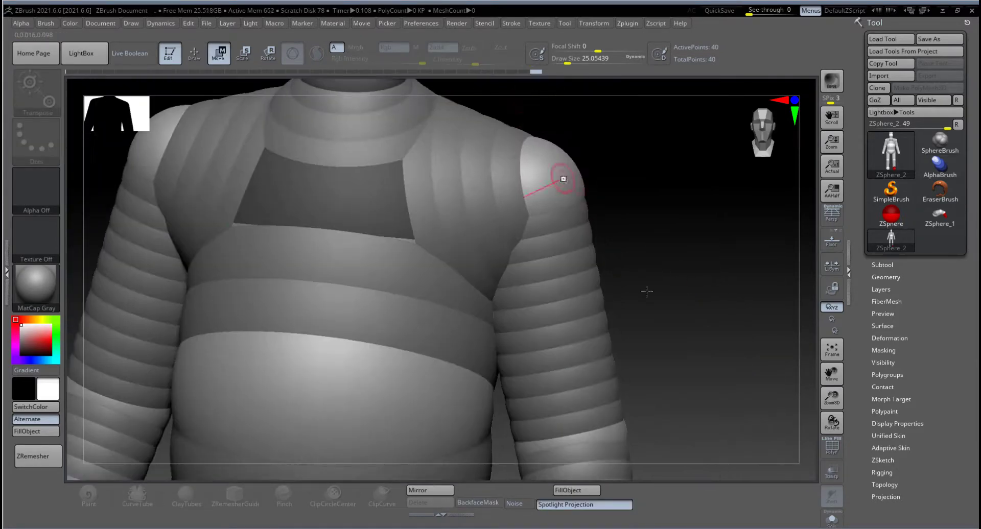
# Lengthen the index finger by moving its tip ZSphere down, and pull the middle fingertip slightly down
pyautogui.keyDown('alt'); pyautogui.moveTo(647, 291); pyautogui.dragTo(611, 197); pyautogui.keyUp('alt')
pyautogui.moveTo(618, 256); pyautogui.dragTo(536, 308)
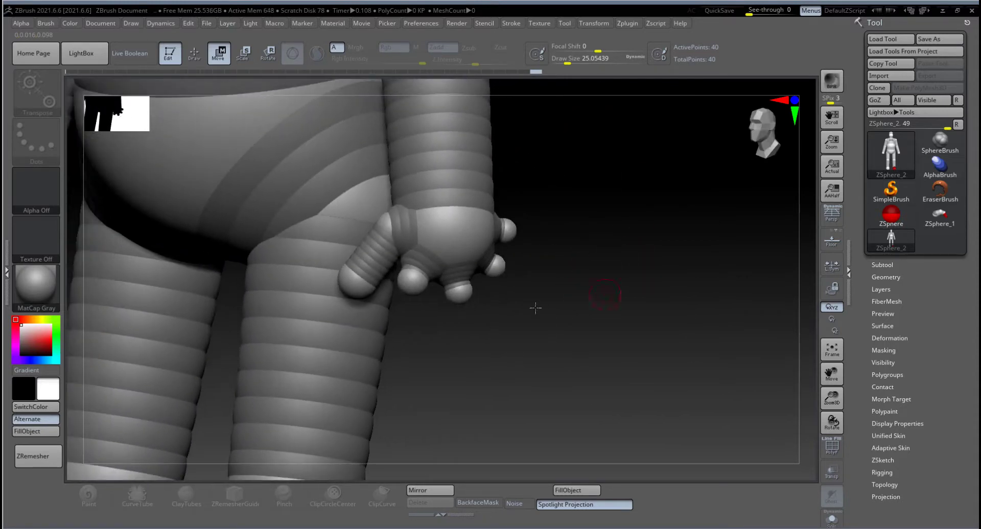
pyautogui.moveTo(414, 289); pyautogui.dragTo(402, 331)
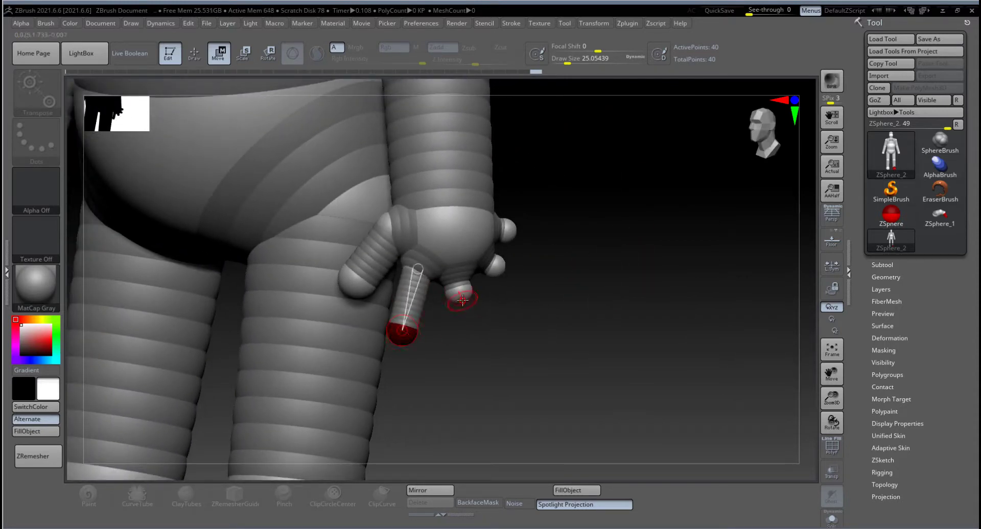
pyautogui.moveTo(462, 300); pyautogui.dragTo(461, 309)
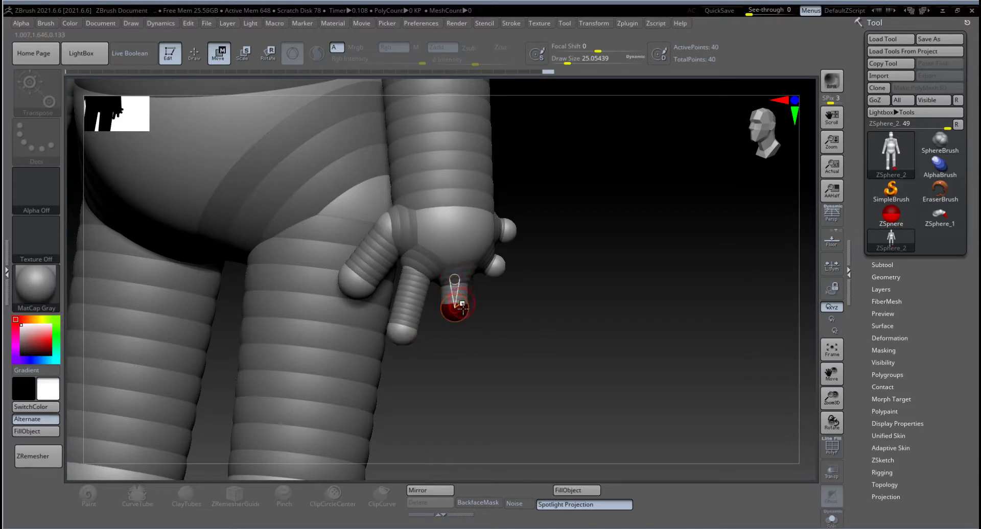
pyautogui.press('space')
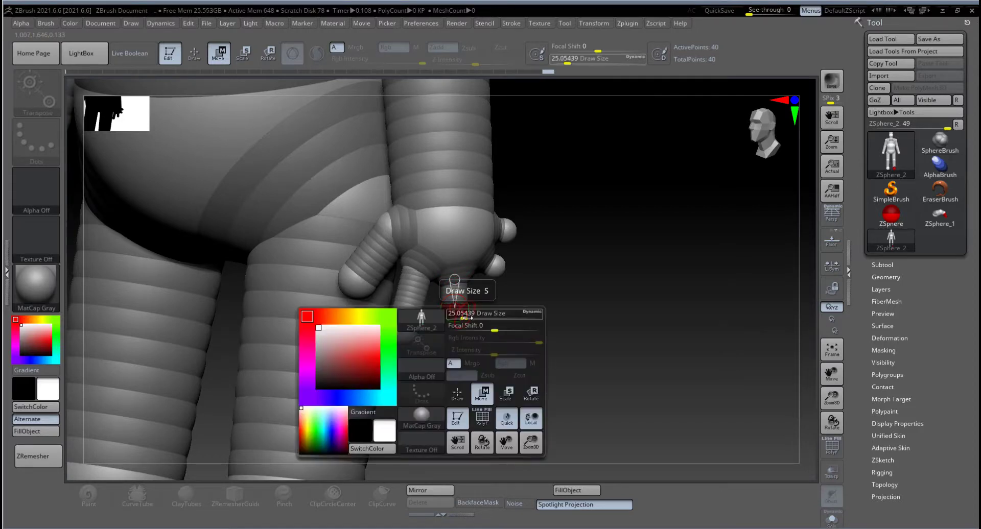
pyautogui.moveTo(461, 314)
pyautogui.mouseDown()
pyautogui.moveTo(469, 315)
pyautogui.moveTo(456, 318)
pyautogui.moveTo(456, 328)
pyautogui.mouseUp()
pyautogui.hotkey('ctrl', 'z')
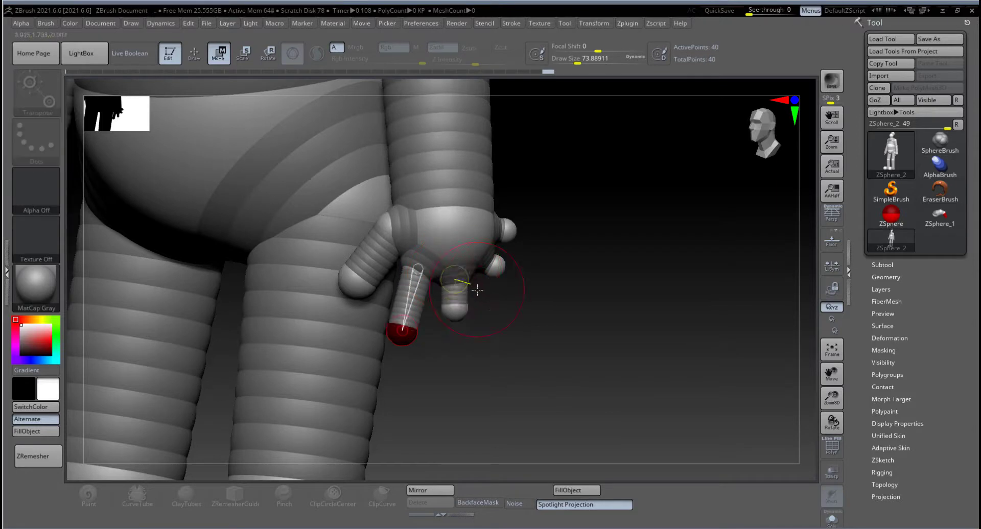
# Reduce the draw size to about 22 and extend the middle and index fingers by moving their tip ZSpheres further down
pyautogui.press('space')
pyautogui.moveTo(476, 293)
pyautogui.mouseDown()
pyautogui.moveTo(464, 296)
pyautogui.moveTo(456, 361)
pyautogui.mouseUp()
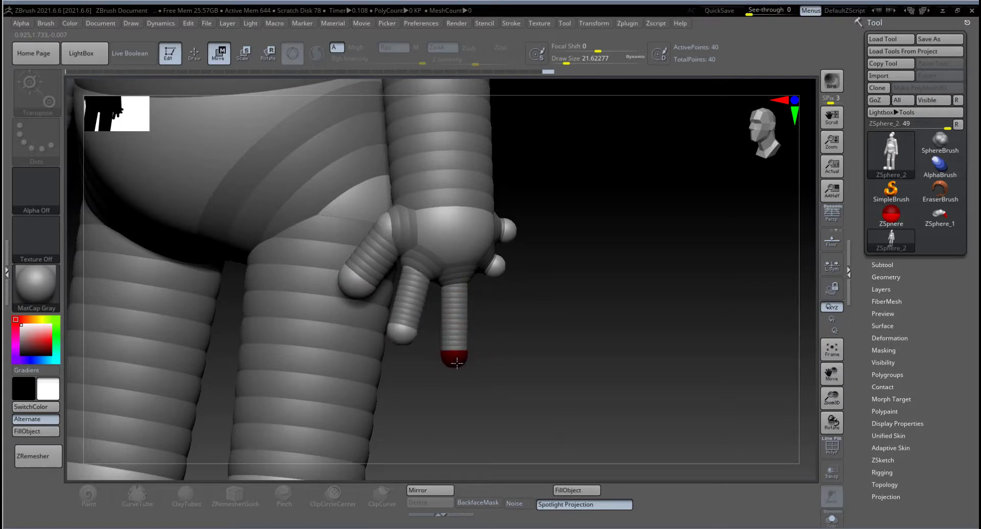
pyautogui.moveTo(405, 336); pyautogui.dragTo(405, 355)
# Lengthen the ring and little fingers downward and shift the middle and little finger bases to space the fingers along the palm
pyautogui.moveTo(536, 315); pyautogui.dragTo(496, 343)
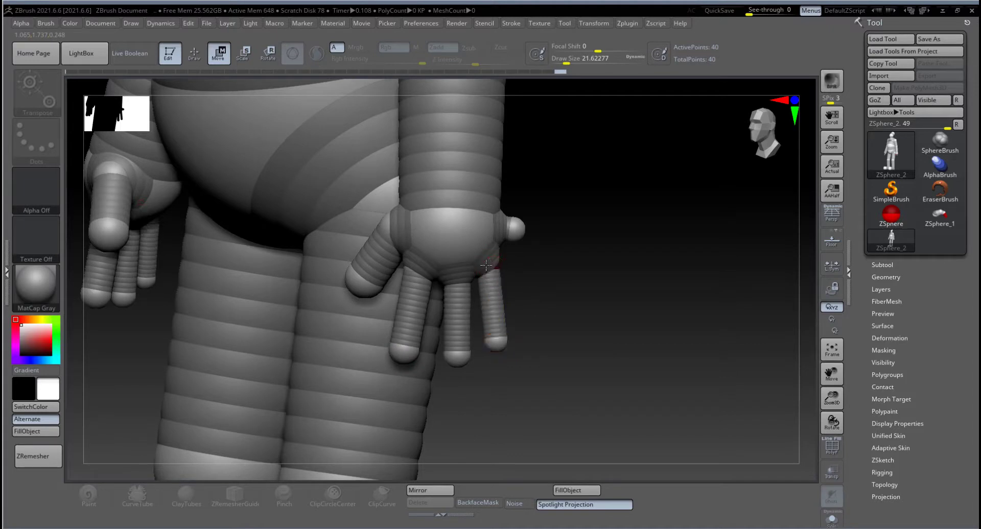
pyautogui.moveTo(485, 265); pyautogui.dragTo(453, 281)
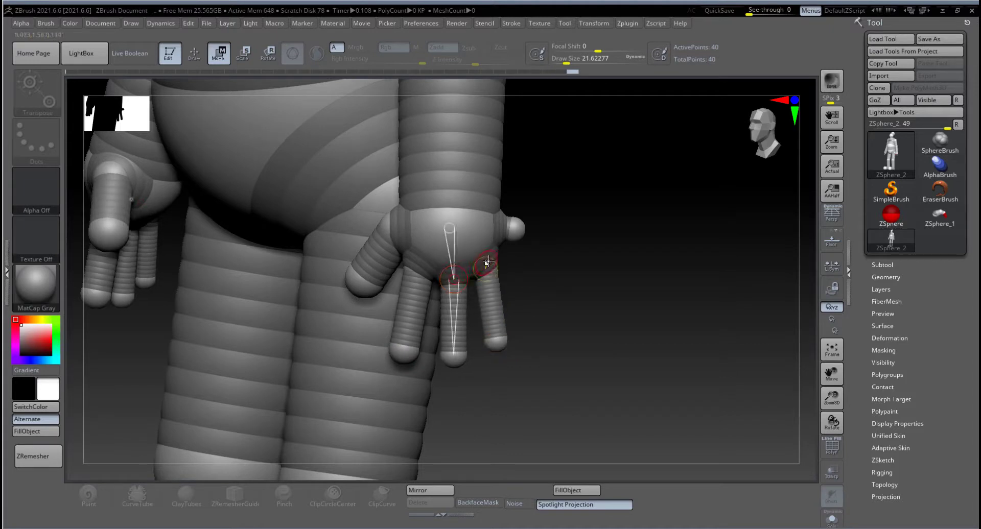
pyautogui.moveTo(516, 228); pyautogui.dragTo(525, 336)
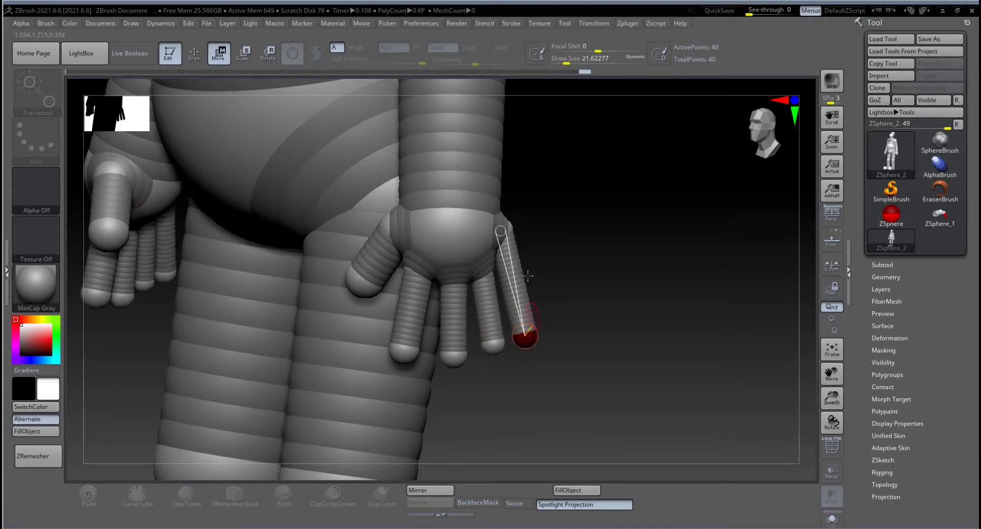
pyautogui.moveTo(504, 228); pyautogui.dragTo(508, 258)
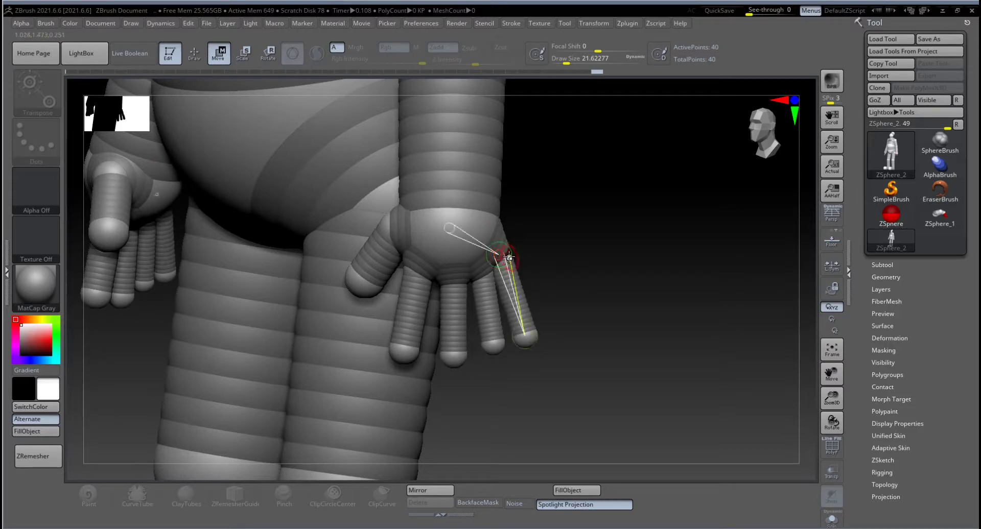
# Check the hand in adaptive skin preview and adjust the ring fingertip and finger bases to even out the spacing
pyautogui.press('a')
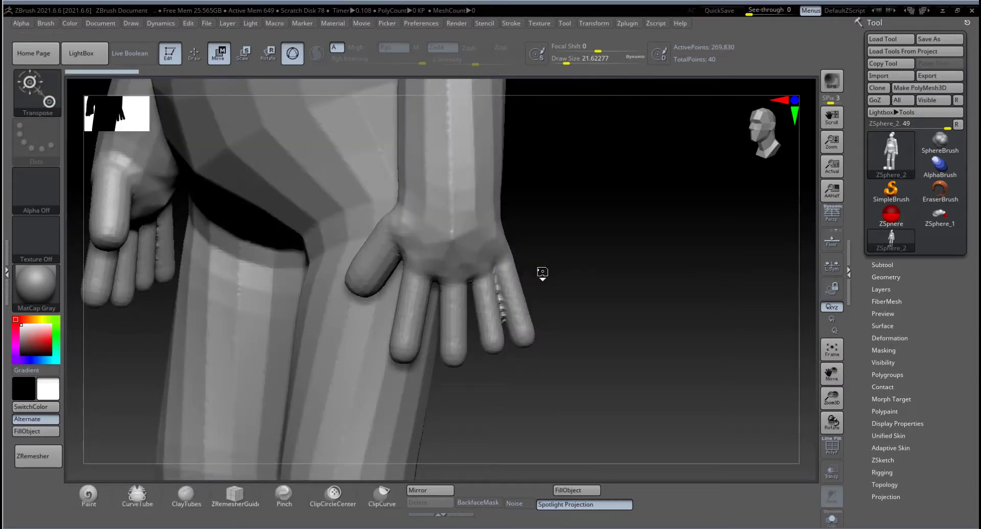
pyautogui.press('a')
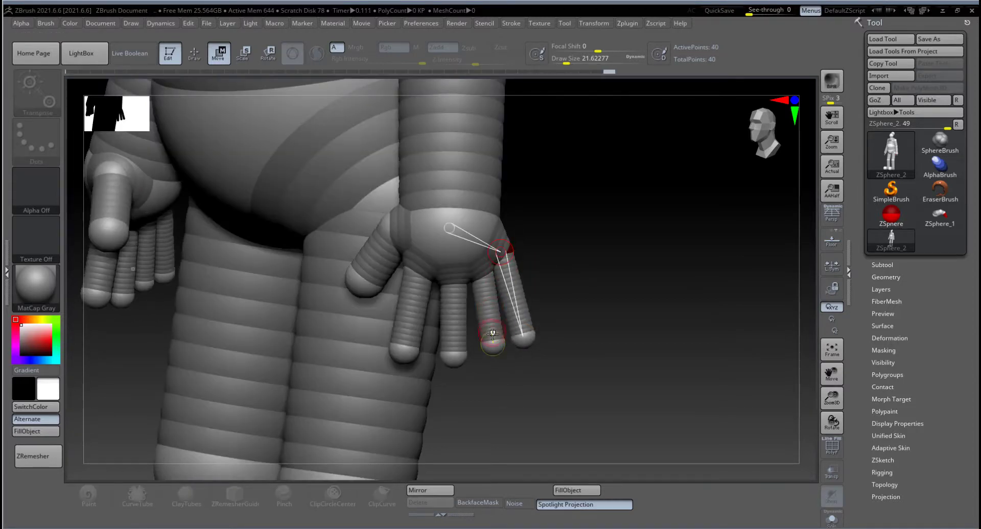
pyautogui.moveTo(493, 342); pyautogui.dragTo(492, 345)
pyautogui.moveTo(478, 274); pyautogui.dragTo(447, 279)
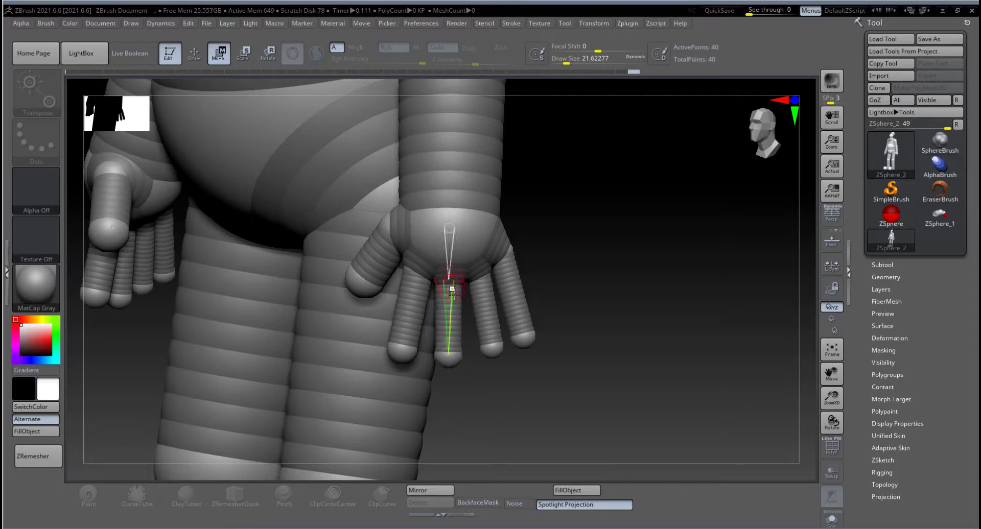
# Inspect the hand's fingers up close in adaptive skin preview and return to the ZSpheres
pyautogui.press('a')
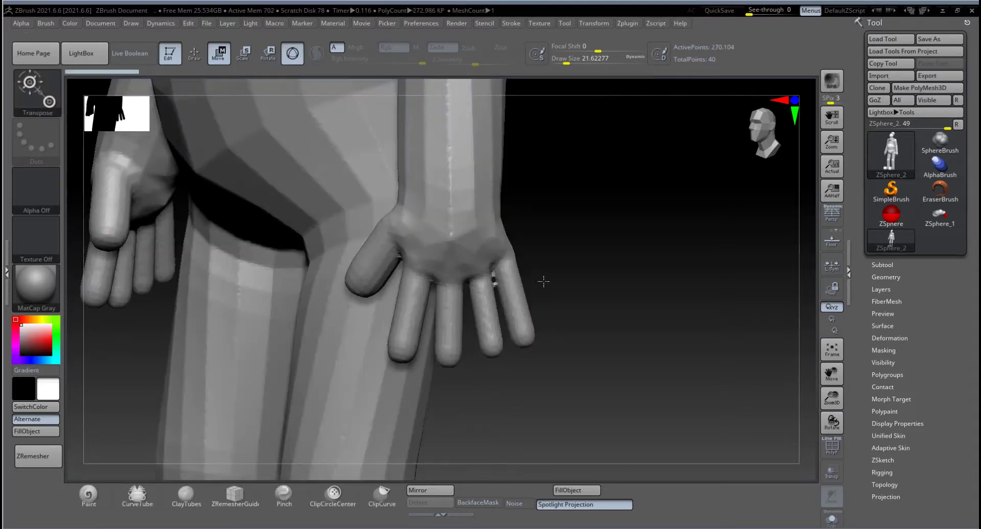
pyautogui.press('a')
pyautogui.press('a')
pyautogui.moveTo(563, 280); pyautogui.dragTo(498, 121)
pyautogui.moveTo(541, 293); pyautogui.dragTo(513, 288)
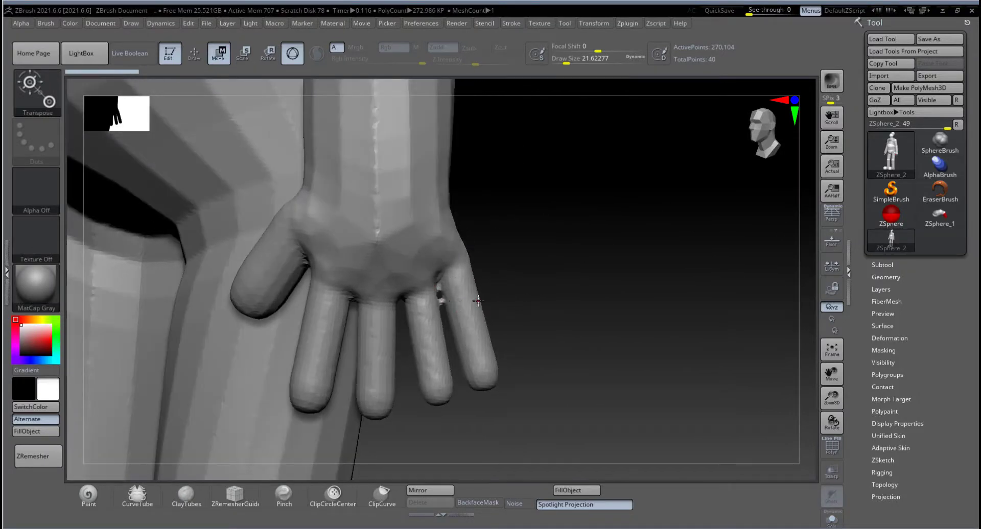
pyautogui.press('a')
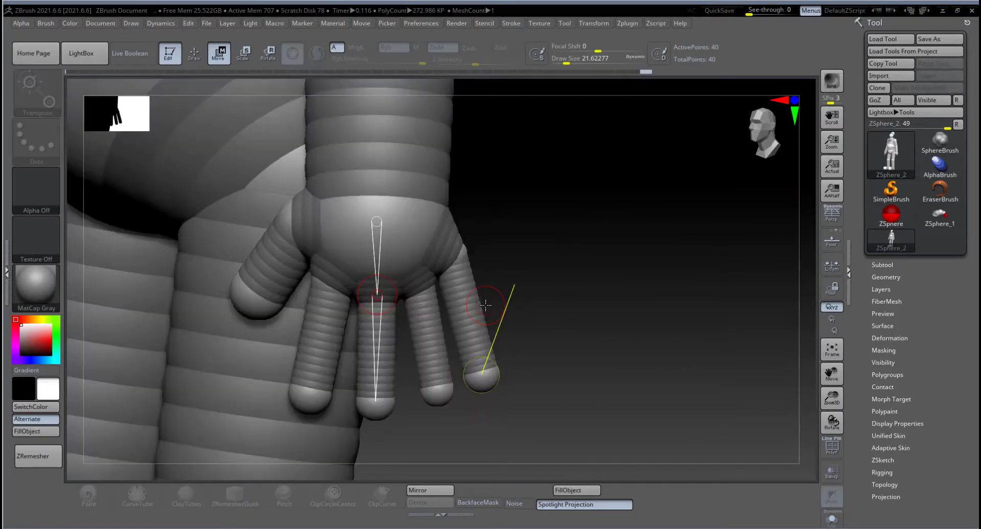
# Scale down the little finger's tip and base ZSpheres, reposition its base against the palm, and check the skin preview
pyautogui.scroll(-2, 972, 449)
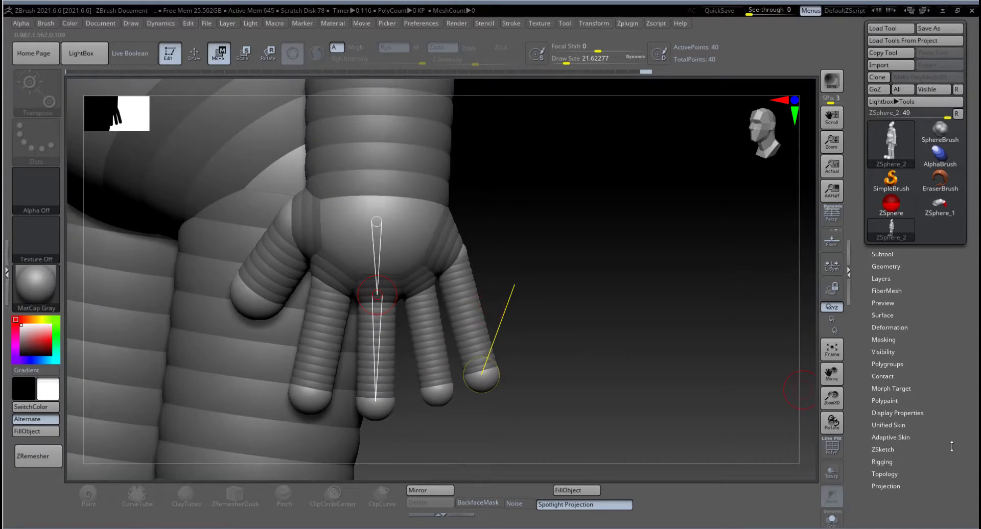
pyautogui.press('e')
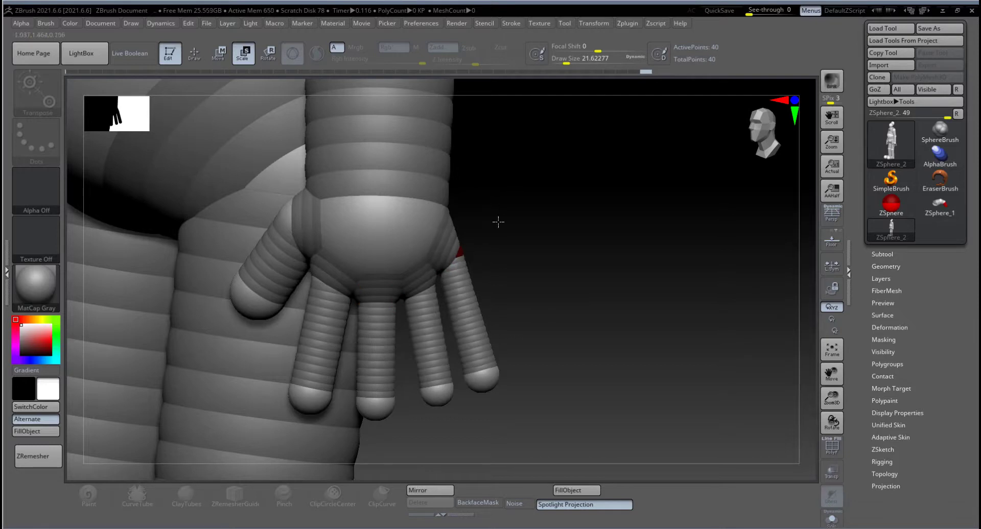
pyautogui.moveTo(483, 373); pyautogui.dragTo(449, 252)
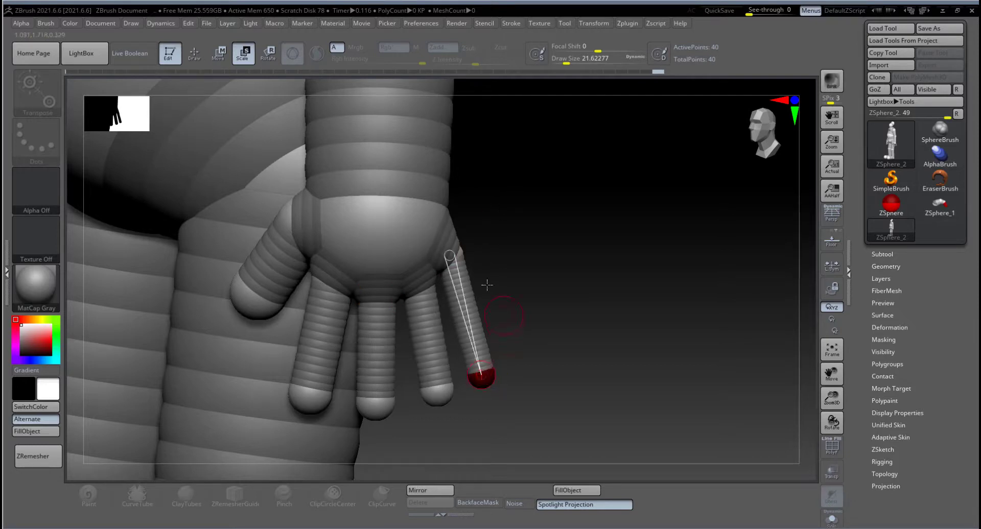
pyautogui.press('w')
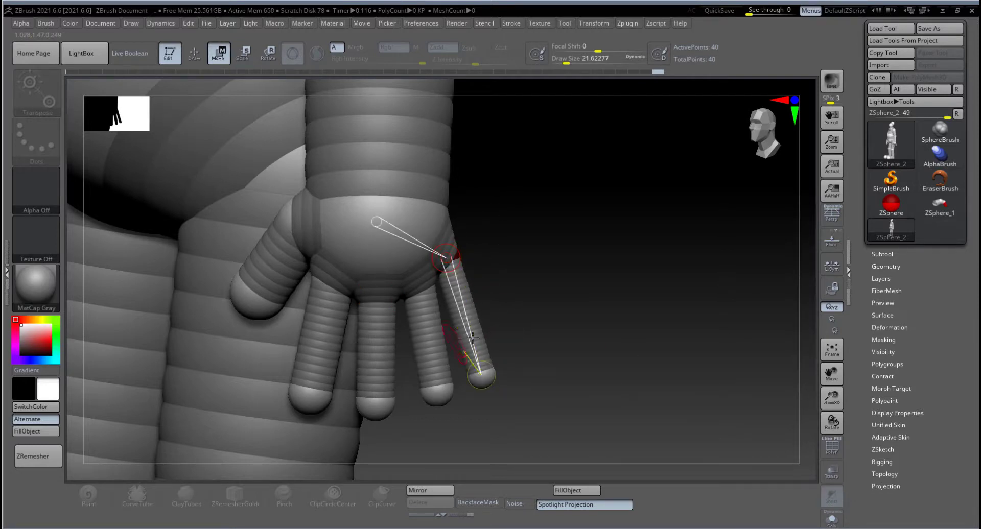
pyautogui.press('a')
pyautogui.press('a')
# Set the adaptive skin's DynaMesh resolution to 0
pyautogui.moveTo(941, 453); pyautogui.dragTo(914, 436)
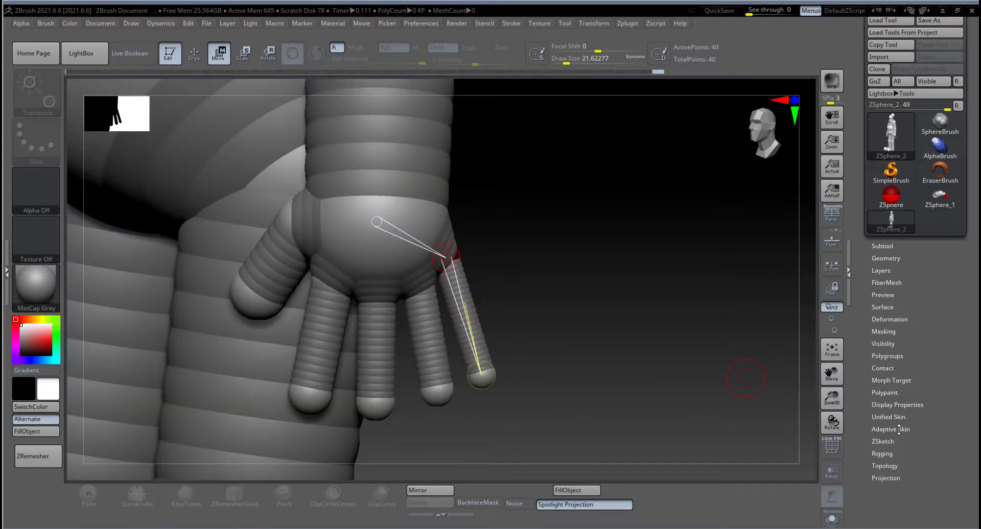
pyautogui.click(897, 429)
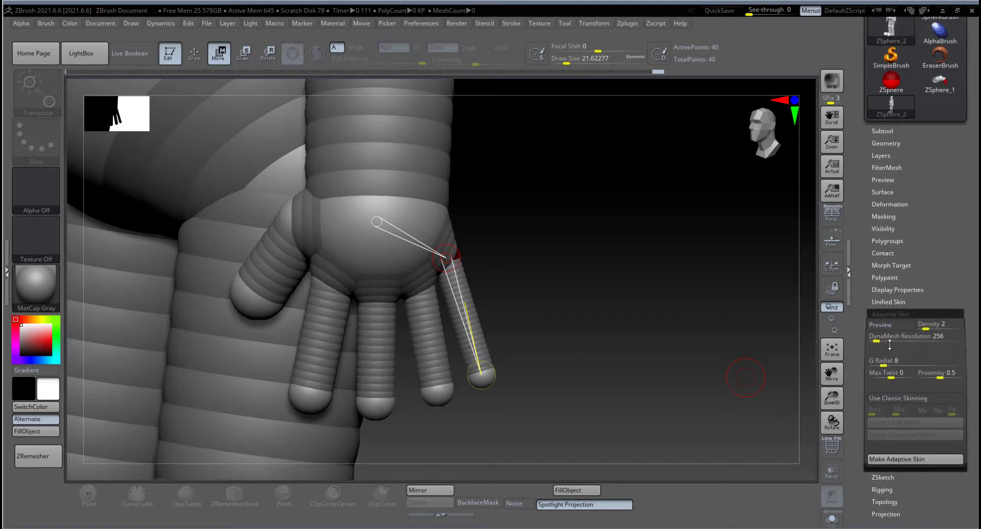
pyautogui.click(929, 342)
pyautogui.moveTo(876, 341); pyautogui.dragTo(863, 341)
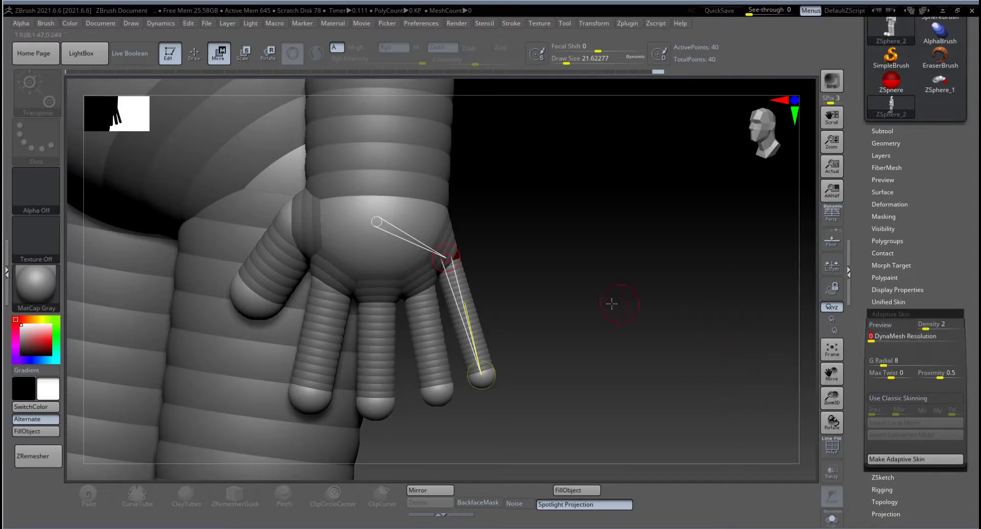
# Toggle the adaptive skin preview to compare the hand's ZSpheres with the skinned mesh without DynaMesh
pyautogui.press('a')
pyautogui.press('a')
pyautogui.press('a')
pyautogui.press('a')
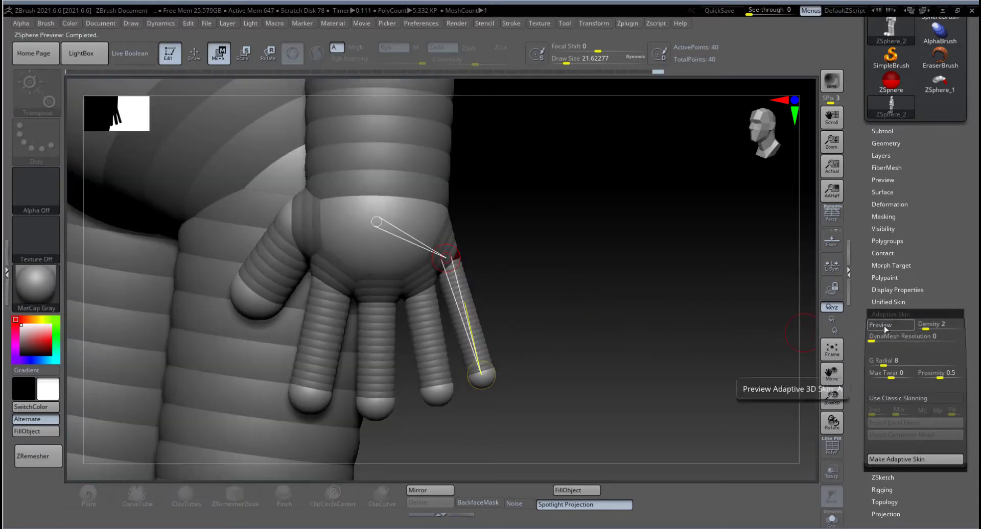
pyautogui.click(885, 330)
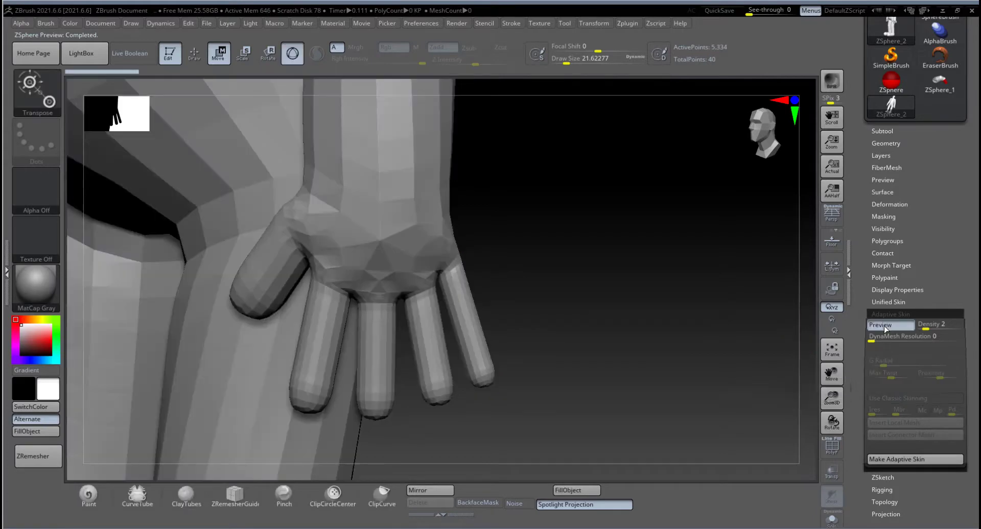
pyautogui.click(886, 330)
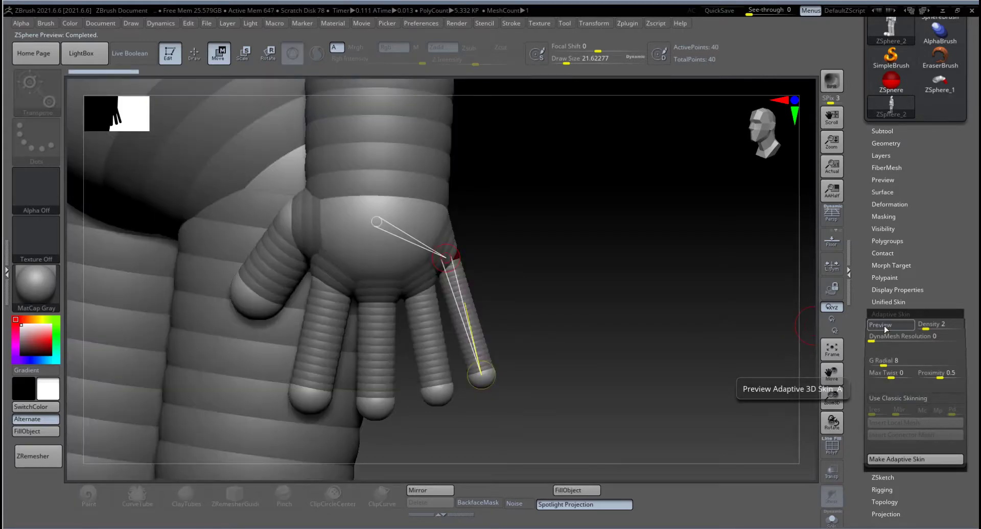
pyautogui.click(886, 330)
pyautogui.click(885, 330)
# Frame the whole figure from the front and preview its adaptive skin at density 1
pyautogui.keyDown('alt'); pyautogui.moveTo(597, 284); pyautogui.dragTo(666, 420); pyautogui.keyUp('alt')
pyautogui.press('f')
pyautogui.moveTo(584, 306); pyautogui.dragTo(609, 321)
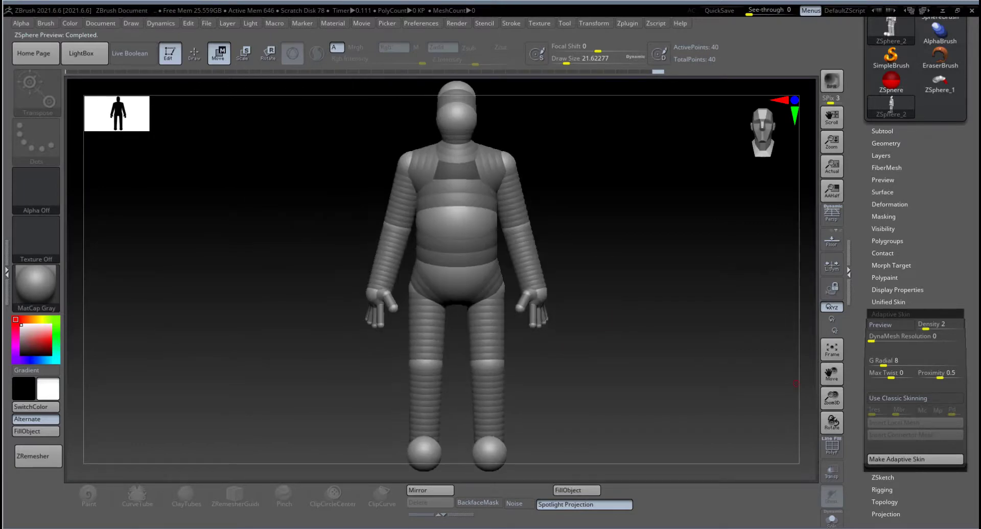
pyautogui.click(920, 325)
pyautogui.press('a')
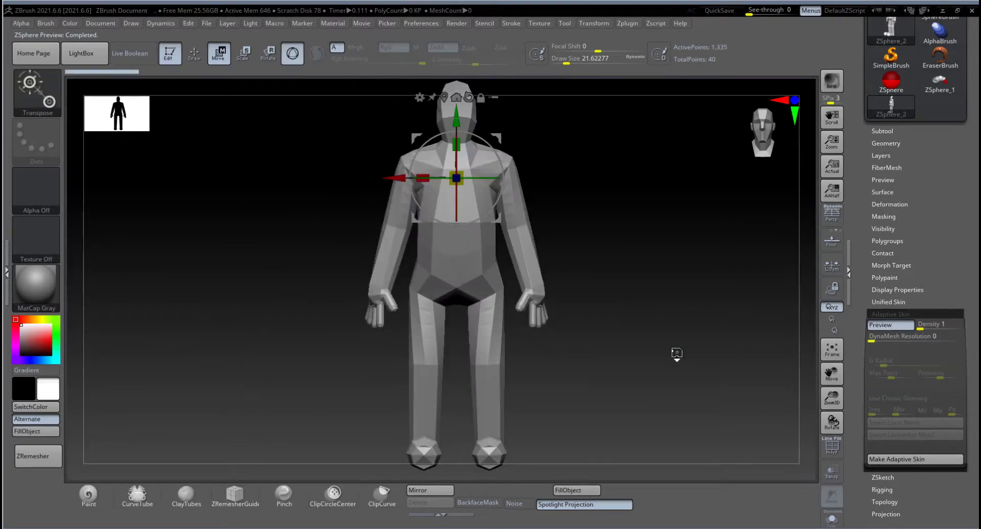
# Try the adaptive skin preview at densities 2 and 3, and settle on density 2
pyautogui.click(926, 327)
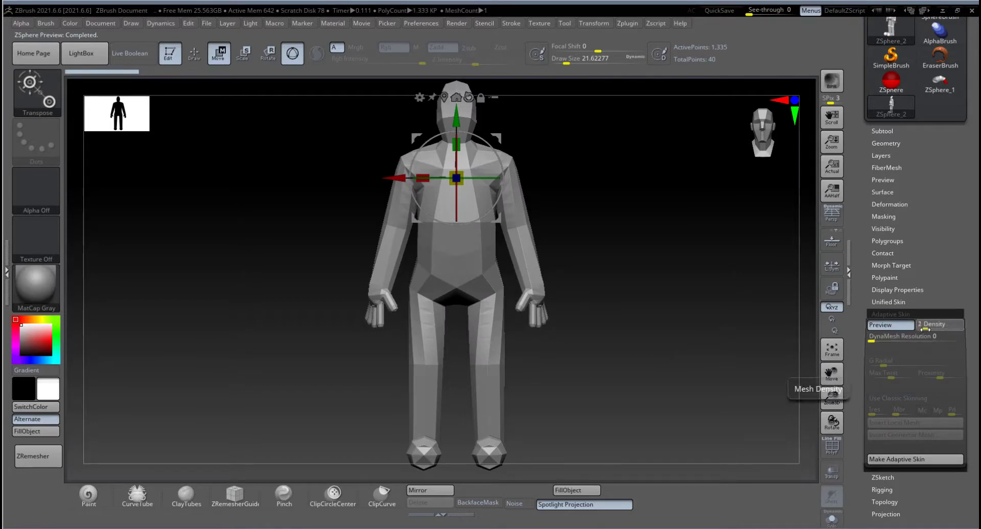
pyautogui.click(930, 329)
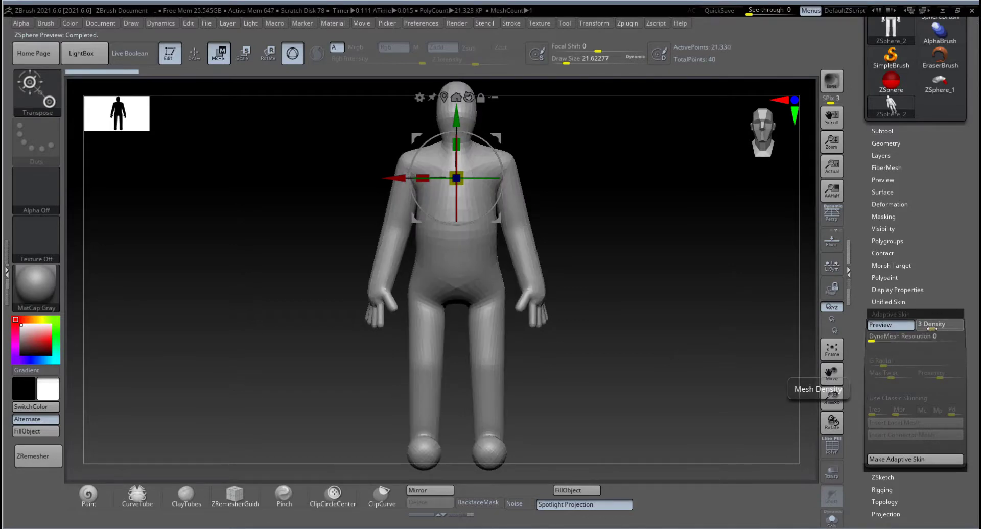
pyautogui.moveTo(932, 329); pyautogui.dragTo(926, 330)
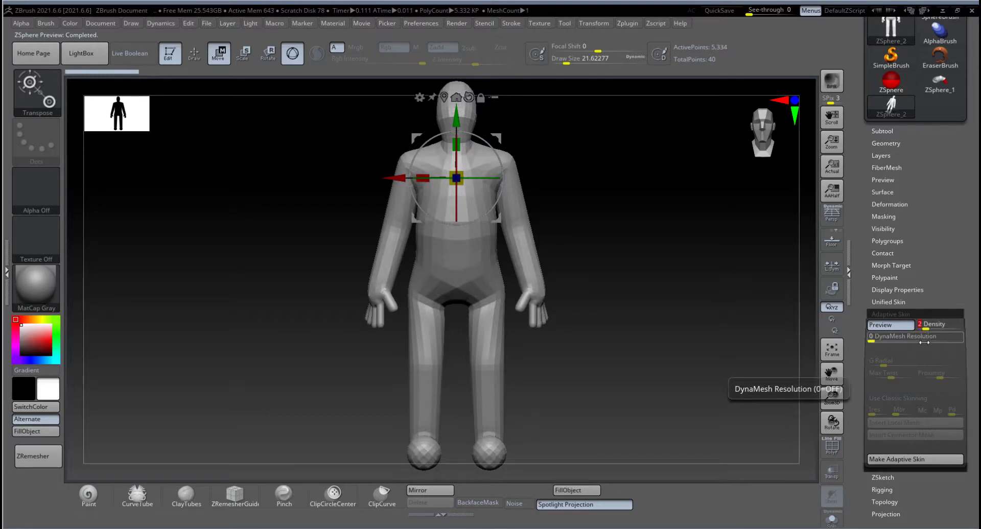
# View the skinned figure from the side, check its geometry subdivision settings, and reopen the adaptive skin settings
pyautogui.moveTo(675, 337); pyautogui.dragTo(621, 340)
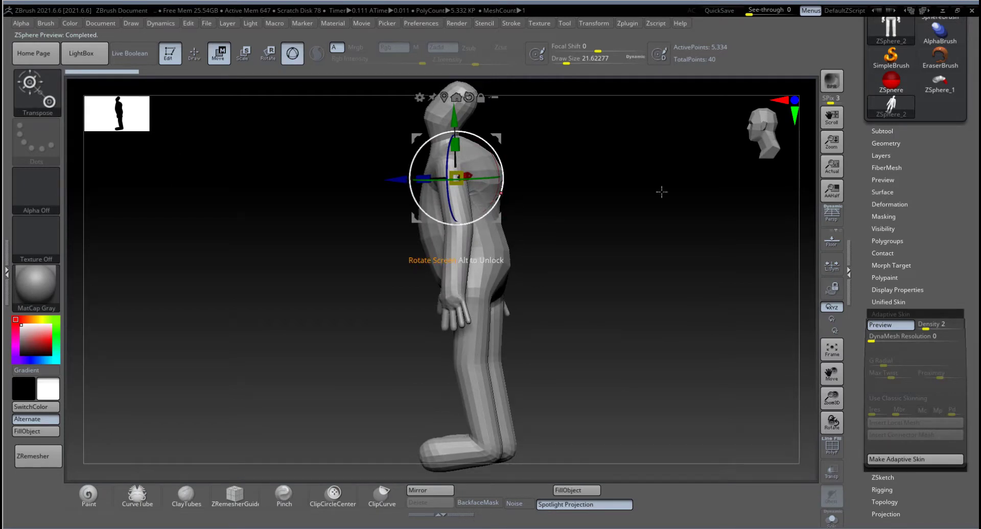
pyautogui.click(886, 143)
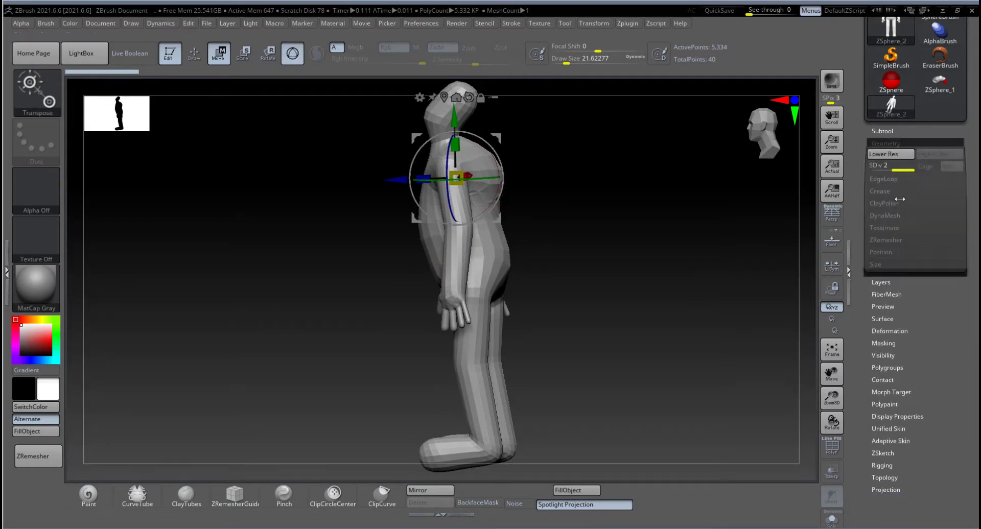
pyautogui.click(886, 143)
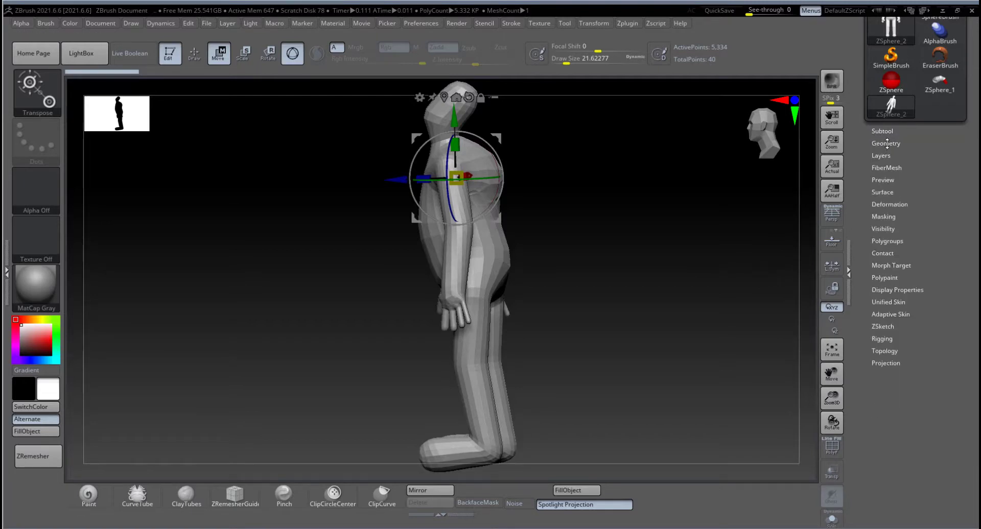
pyautogui.click(891, 314)
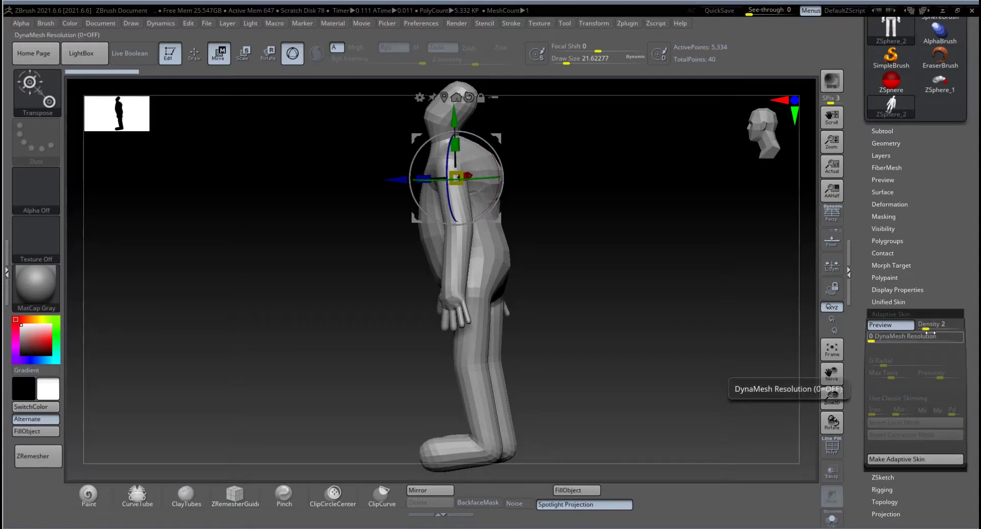
# Turn off the adaptive skin preview and move the index finger's base and tip ZSpheres toward the thumb side
pyautogui.keyDown('shift'); pyautogui.moveTo(644, 355); pyautogui.dragTo(673, 358); pyautogui.keyUp('shift')
pyautogui.press('a')
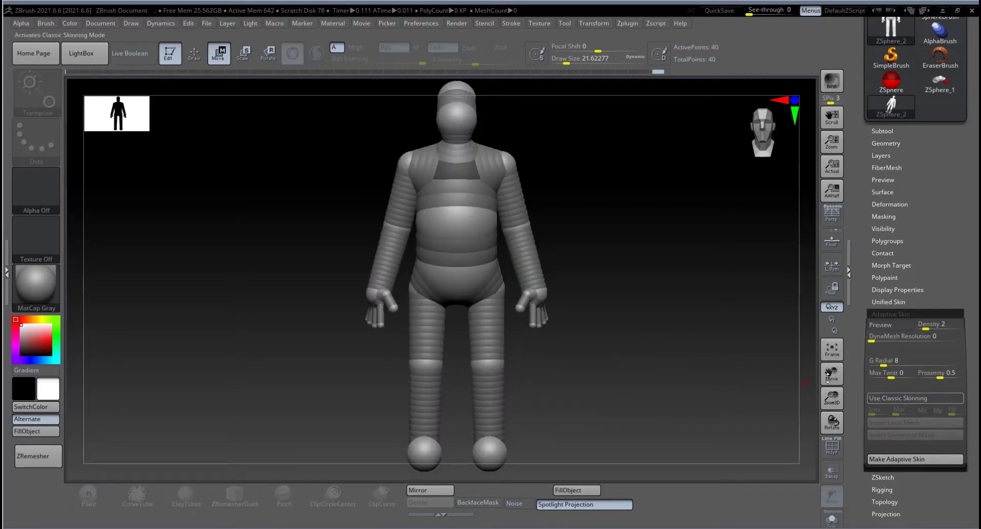
pyautogui.keyDown('alt'); pyautogui.moveTo(580, 319); pyautogui.dragTo(629, 360); pyautogui.keyUp('alt')
pyautogui.keyDown('alt'); pyautogui.moveTo(696, 363); pyautogui.dragTo(609, 201); pyautogui.keyUp('alt')
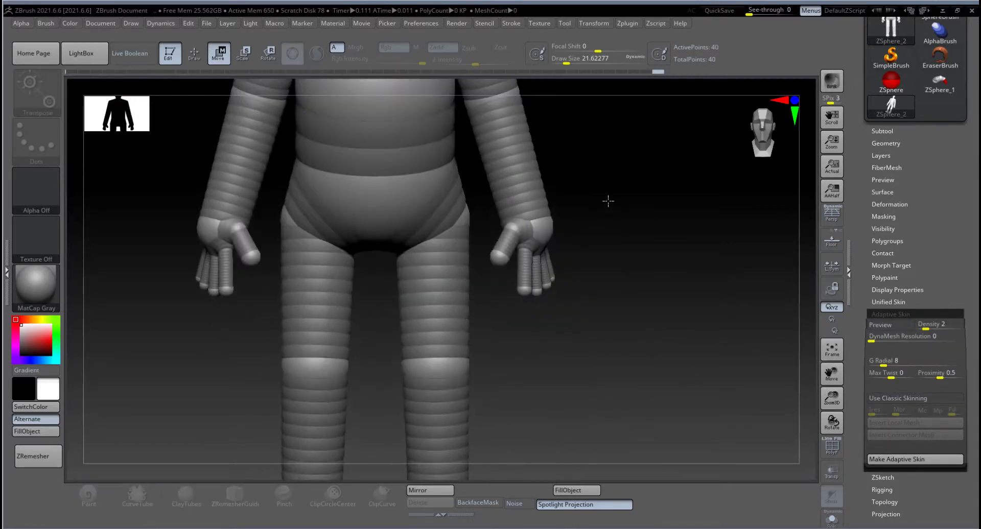
pyautogui.moveTo(600, 280)
pyautogui.keyDown('alt'); pyautogui.mouseDown()
pyautogui.moveTo(602, 267)
pyautogui.moveTo(661, 330)
pyautogui.moveTo(606, 284)
pyautogui.moveTo(567, 295)
pyautogui.moveTo(583, 297)
pyautogui.moveTo(573, 262)
pyautogui.moveTo(543, 274)
pyautogui.moveTo(559, 290)
pyautogui.moveTo(560, 282)
pyautogui.moveTo(594, 287)
pyautogui.mouseUp(); pyautogui.keyUp('alt')
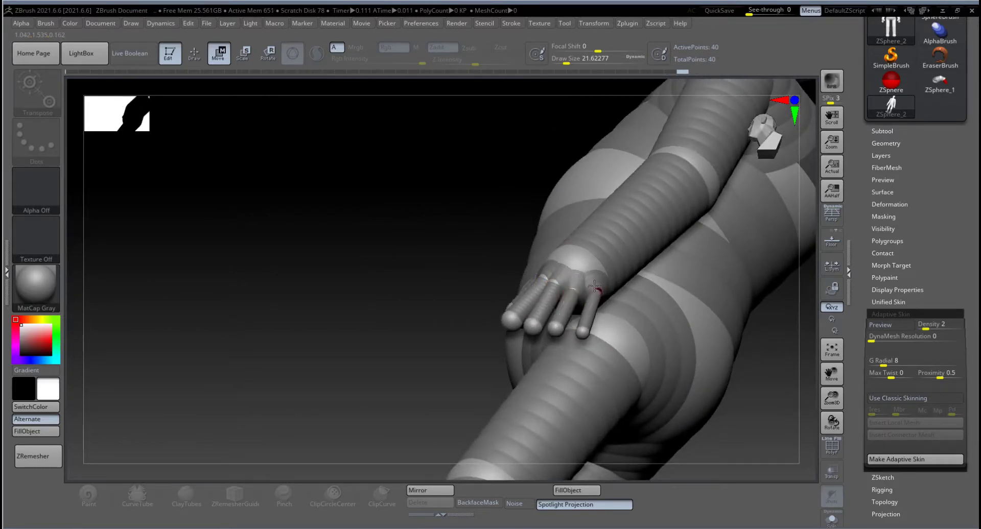
pyautogui.moveTo(440, 347); pyautogui.dragTo(477, 318)
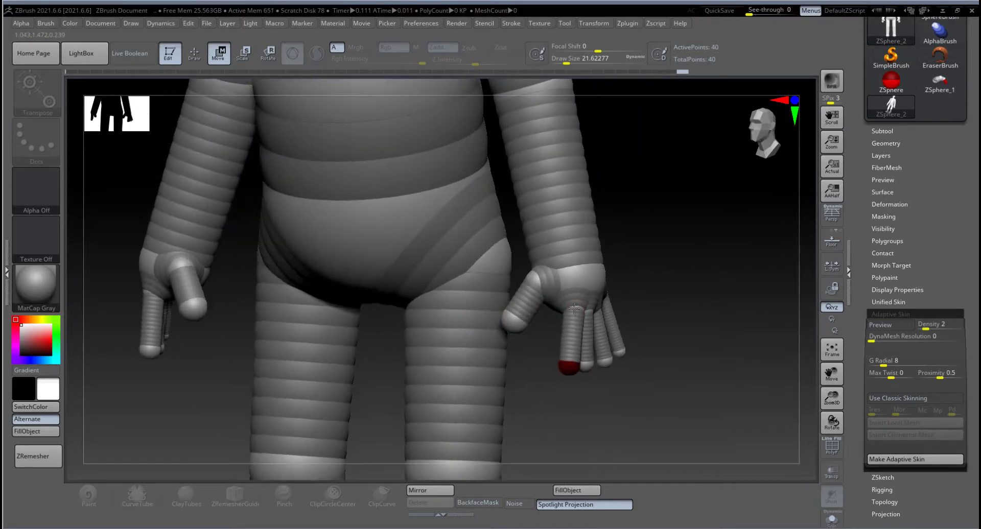
pyautogui.moveTo(574, 308); pyautogui.dragTo(562, 303)
pyautogui.moveTo(565, 364); pyautogui.dragTo(550, 367)
pyautogui.moveTo(615, 312); pyautogui.dragTo(621, 310)
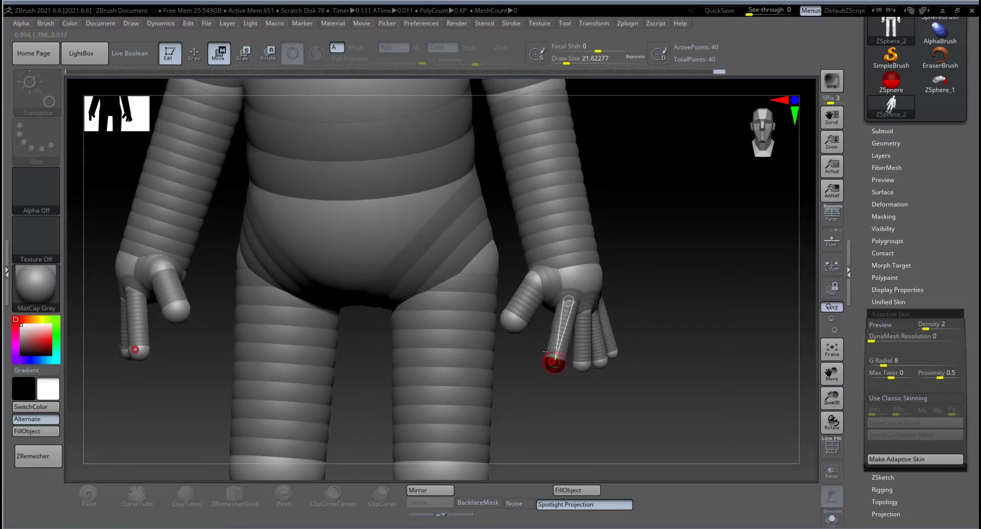
# Lengthen the thumb by moving its ZSpheres, and adjust the outer fingers and the index finger's base and tip
pyautogui.moveTo(532, 280); pyautogui.dragTo(537, 285)
pyautogui.moveTo(510, 317); pyautogui.dragTo(515, 337)
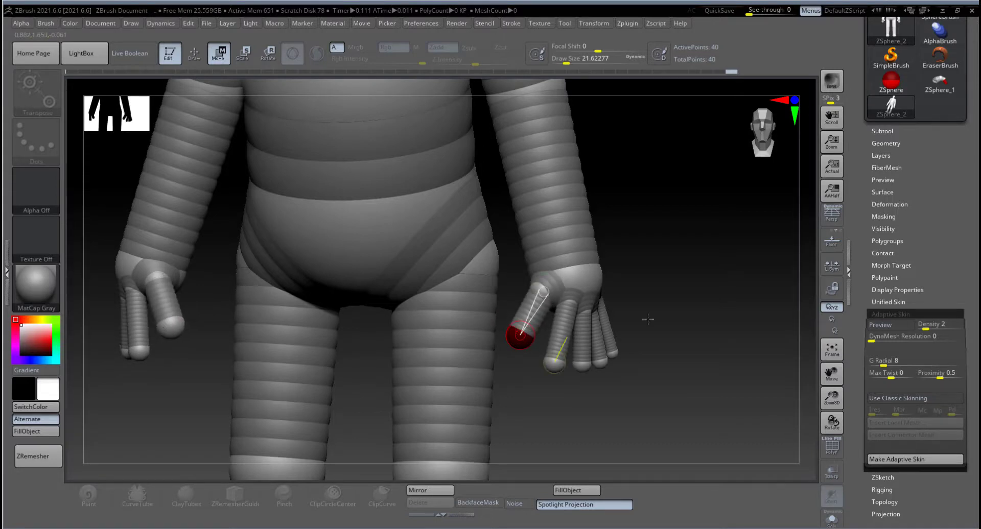
pyautogui.moveTo(664, 321); pyautogui.dragTo(636, 313)
pyautogui.moveTo(573, 312); pyautogui.dragTo(627, 359)
pyautogui.moveTo(665, 331); pyautogui.dragTo(701, 322)
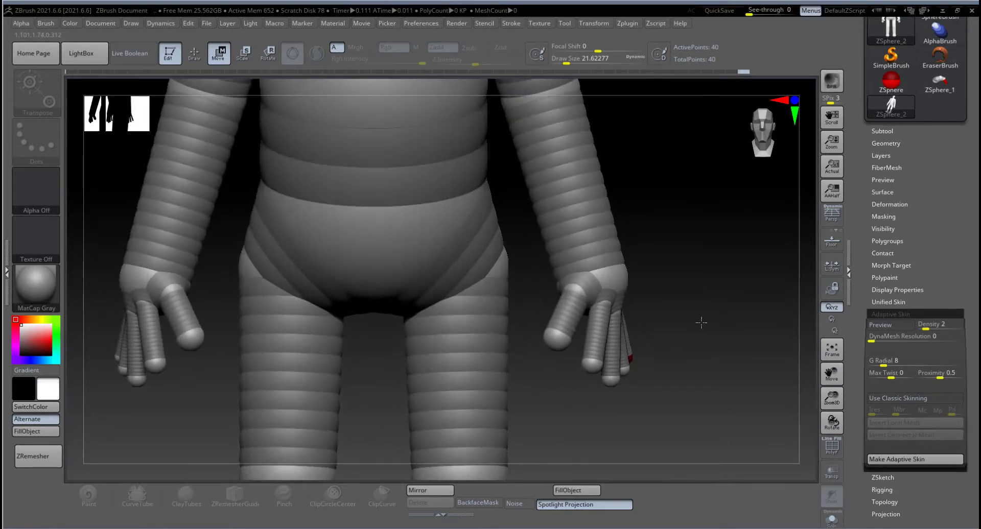
pyautogui.moveTo(603, 303); pyautogui.dragTo(608, 299)
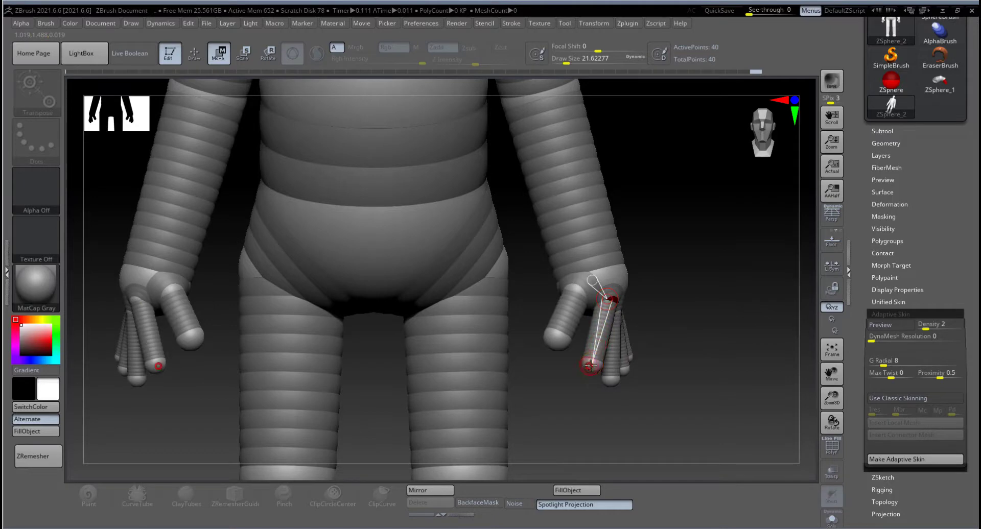
pyautogui.moveTo(590, 366); pyautogui.dragTo(601, 367)
# Reposition the fingertip ZSpheres from the side and from below so the fingers curve in an even row
pyautogui.moveTo(645, 343); pyautogui.dragTo(675, 269)
pyautogui.moveTo(593, 430); pyautogui.dragTo(589, 433)
pyautogui.moveTo(654, 402); pyautogui.dragTo(585, 388)
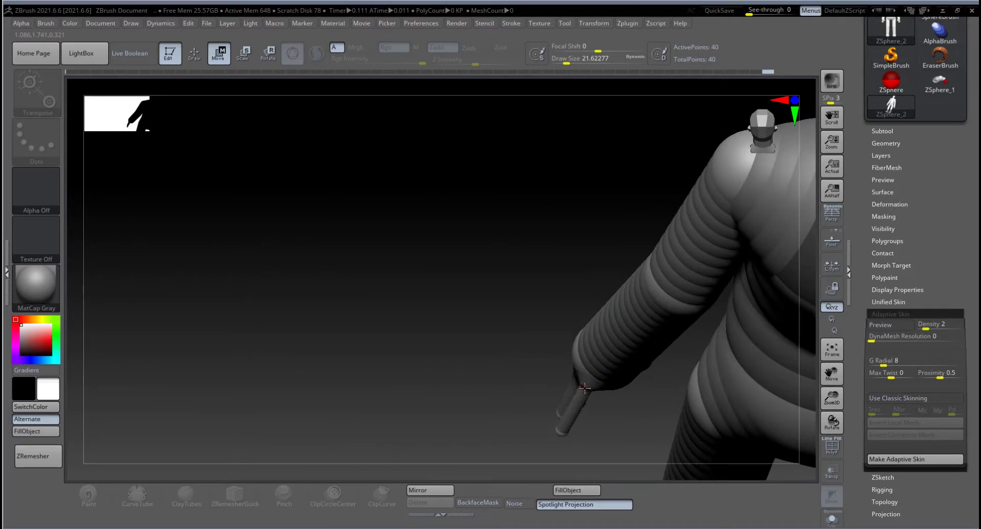
pyautogui.moveTo(561, 433); pyautogui.dragTo(567, 433)
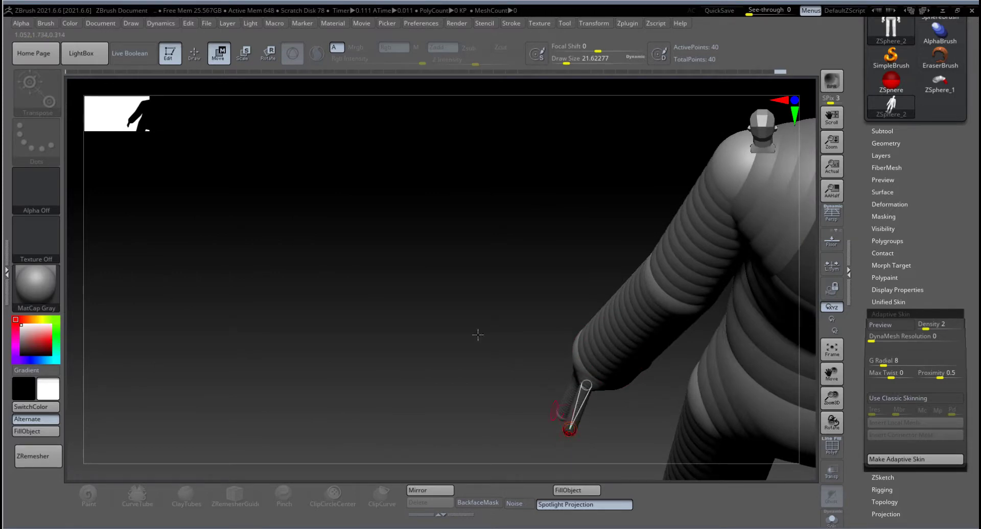
pyautogui.moveTo(478, 334); pyautogui.dragTo(565, 369)
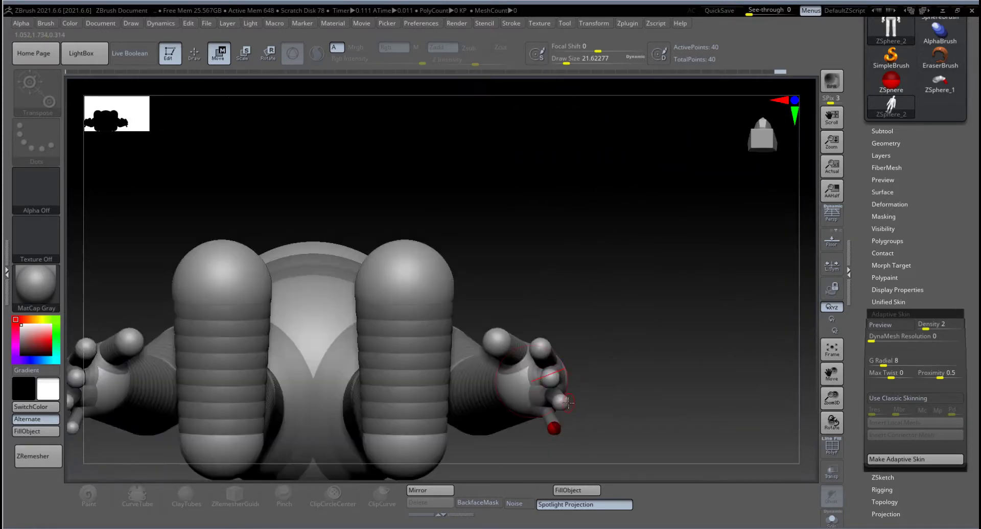
pyautogui.moveTo(569, 404)
pyautogui.mouseDown()
pyautogui.moveTo(553, 400)
pyautogui.moveTo(544, 424)
pyautogui.moveTo(556, 379)
pyautogui.moveTo(541, 350)
pyautogui.mouseUp()
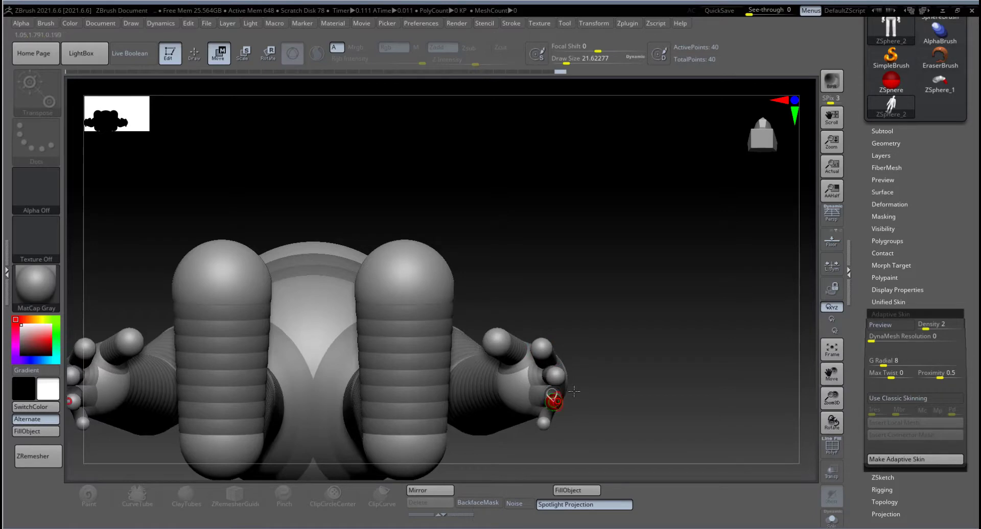
# Adjust the thumb's tip ZSphere and fine-tune the finger lengths, checking the hand from several angles
pyautogui.moveTo(588, 373); pyautogui.dragTo(586, 432)
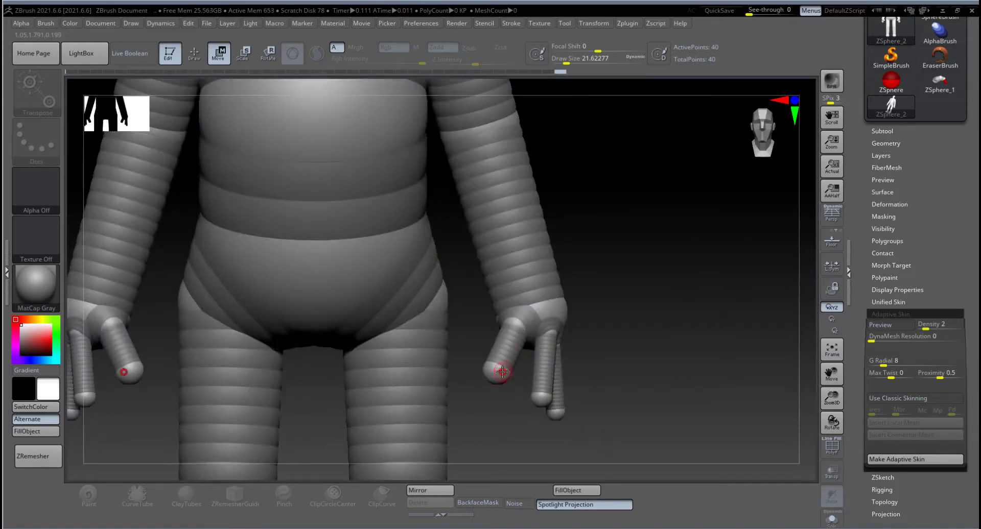
pyautogui.press('e')
pyautogui.press('w')
pyautogui.moveTo(496, 373); pyautogui.dragTo(501, 379)
pyautogui.moveTo(624, 396); pyautogui.dragTo(560, 424)
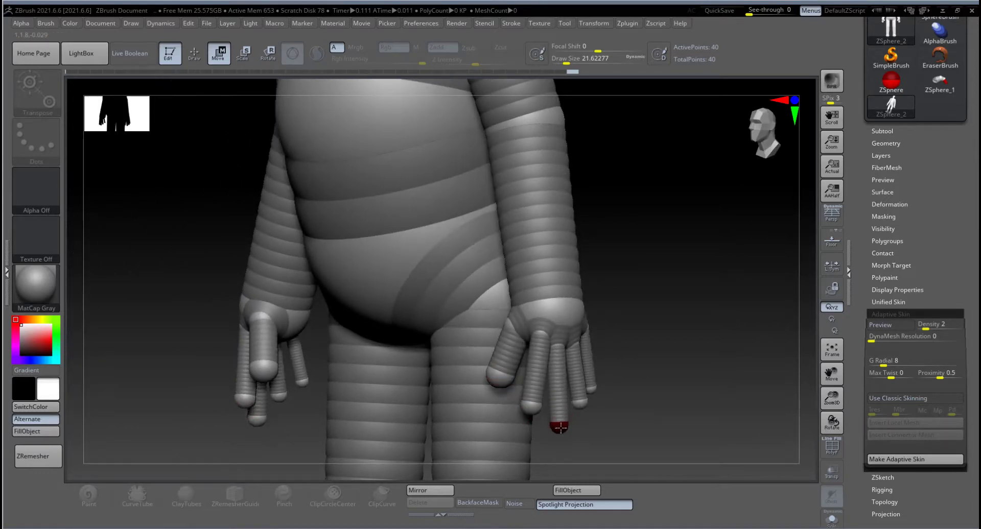
pyautogui.moveTo(647, 396); pyautogui.dragTo(680, 341)
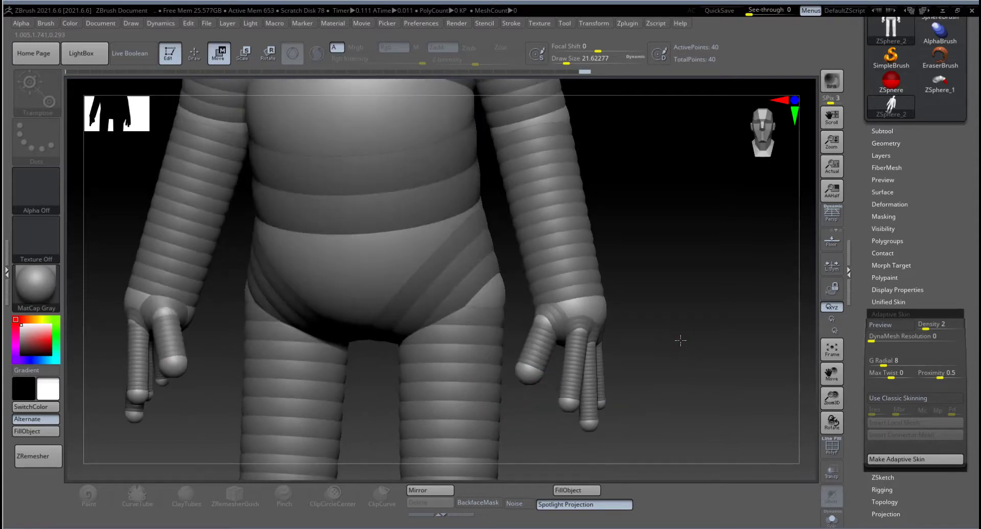
# Insert a joint ZSphere halfway along the thumb and move the joint and tip to bend it slightly
pyautogui.press('q')
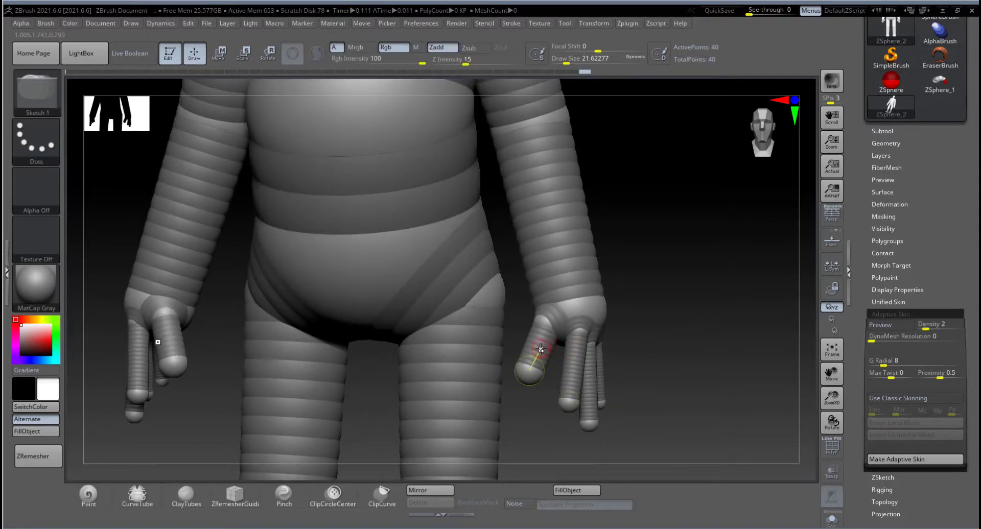
pyautogui.click(541, 350)
pyautogui.press('w')
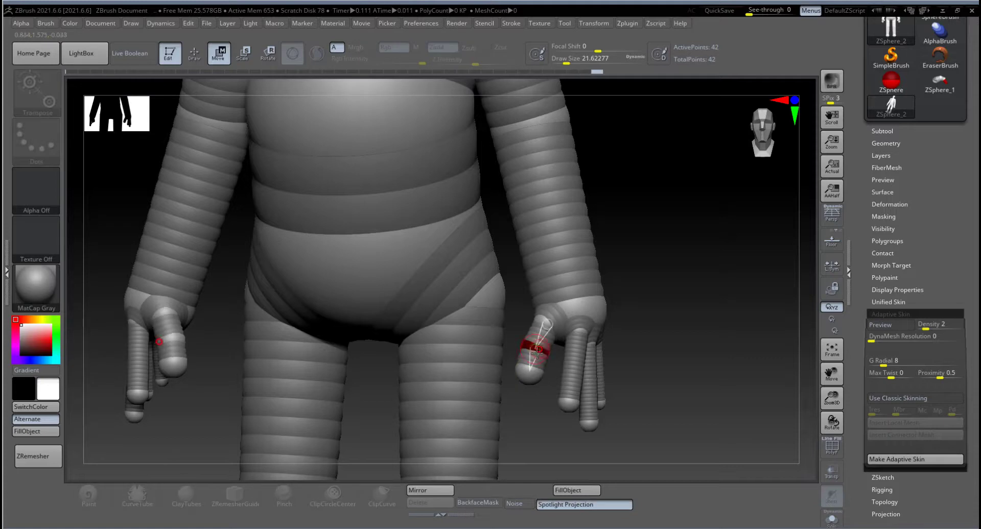
pyautogui.moveTo(539, 381); pyautogui.dragTo(539, 379)
pyautogui.click(536, 350)
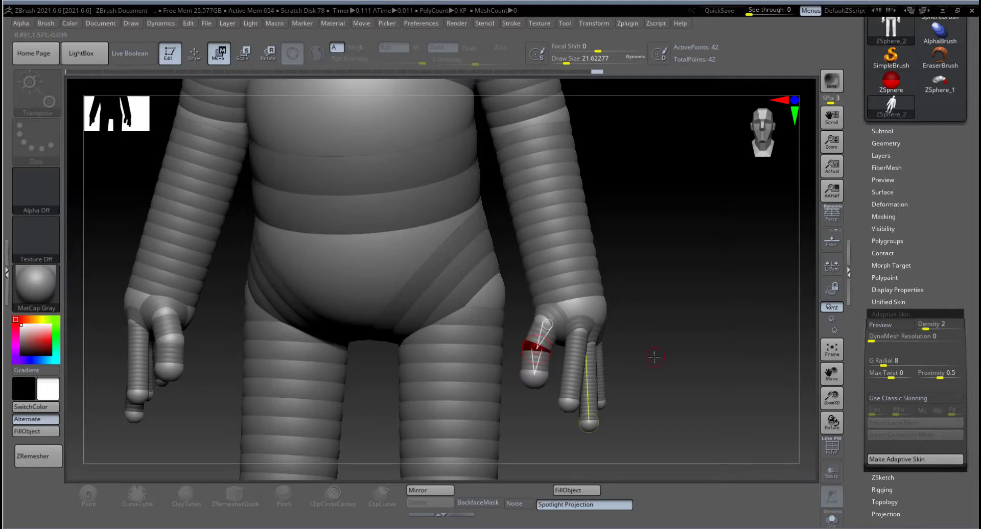
# Insert a middle joint ZSphere in each of the index, middle, ring and little fingers
pyautogui.moveTo(655, 356); pyautogui.dragTo(590, 360)
pyautogui.press('q')
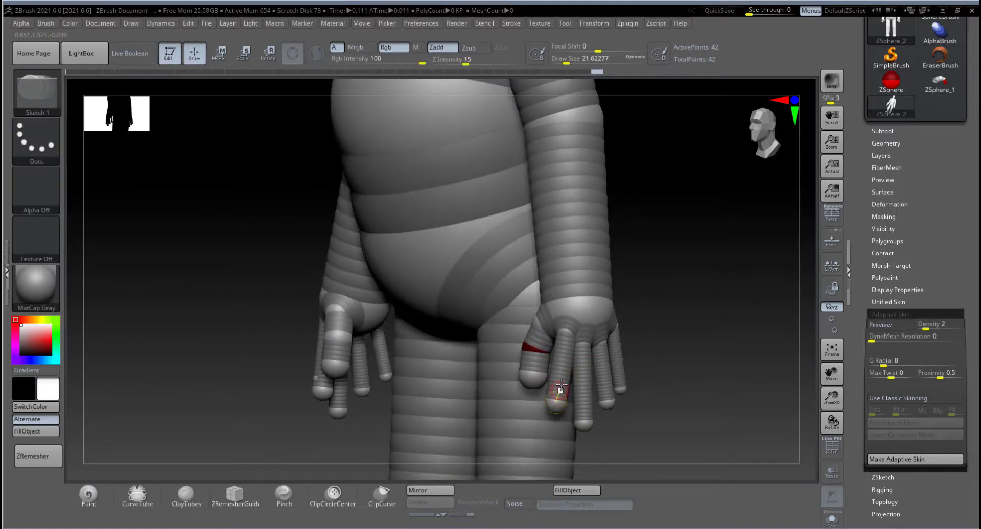
pyautogui.click(561, 369)
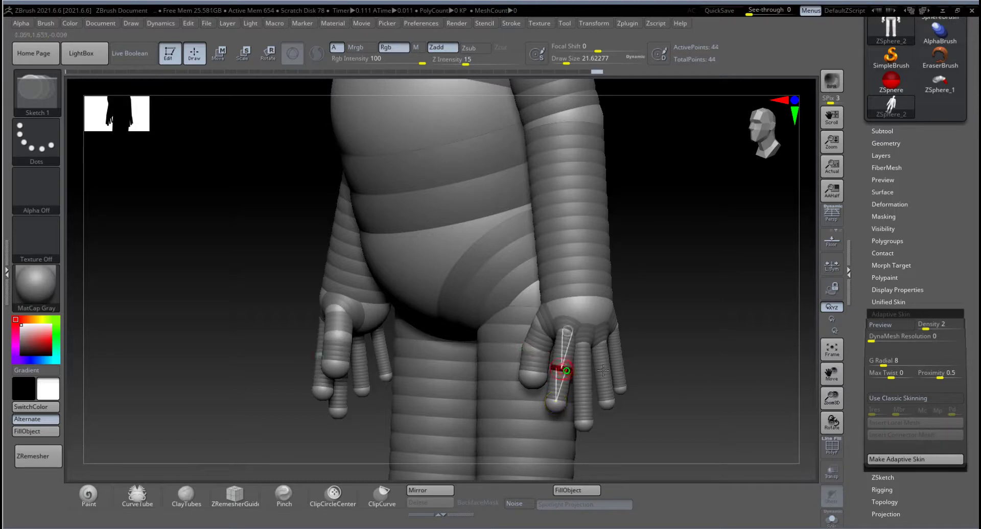
pyautogui.moveTo(669, 366); pyautogui.dragTo(628, 367)
pyautogui.click(584, 374)
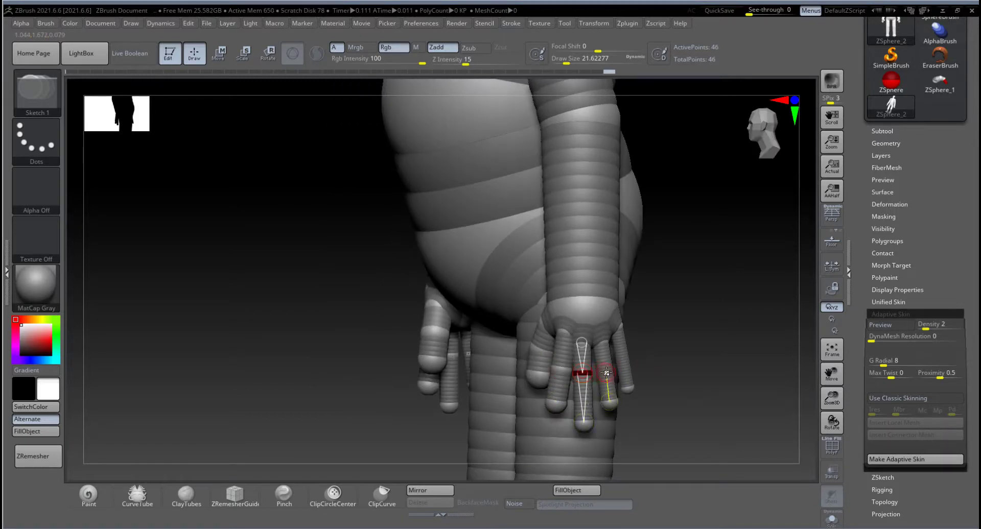
pyautogui.click(606, 372)
pyautogui.click(620, 362)
# Insert a second joint ZSphere near the tip of each of the four fingers
pyautogui.moveTo(644, 393); pyautogui.dragTo(657, 357)
pyautogui.click(577, 358)
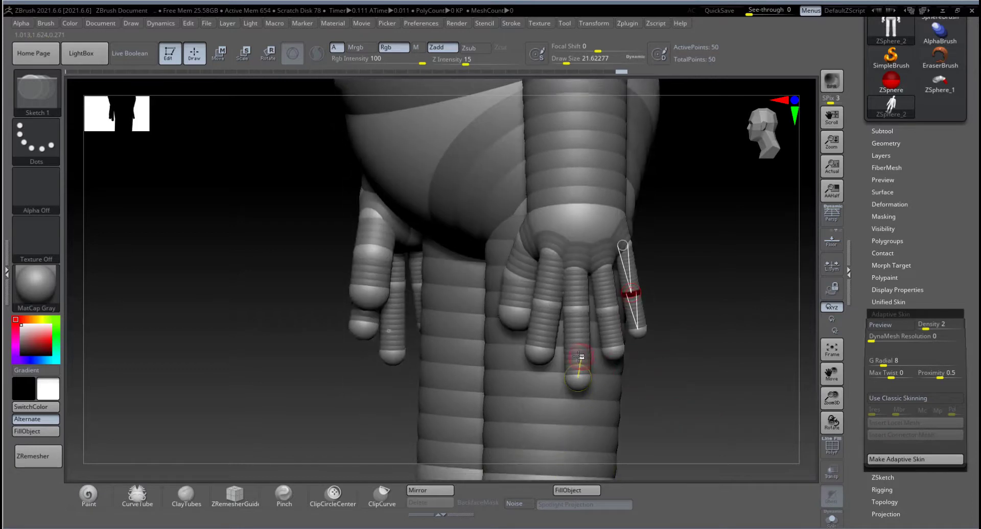
pyautogui.click(544, 334)
pyautogui.click(611, 332)
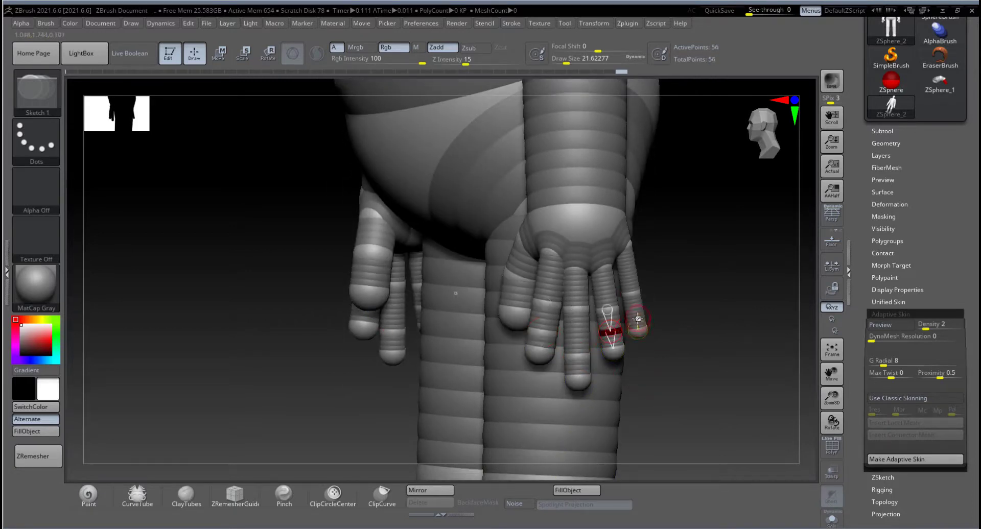
pyautogui.click(637, 318)
# Nudge the end joints of the middle and index fingers and briefly preview the adaptive skin
pyautogui.press('w')
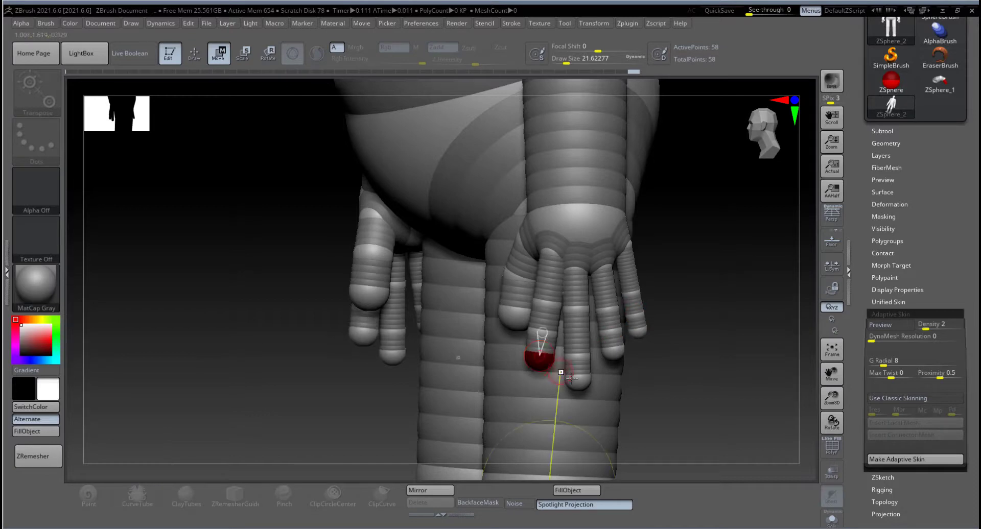
pyautogui.moveTo(571, 377); pyautogui.dragTo(575, 383)
pyautogui.click(547, 336)
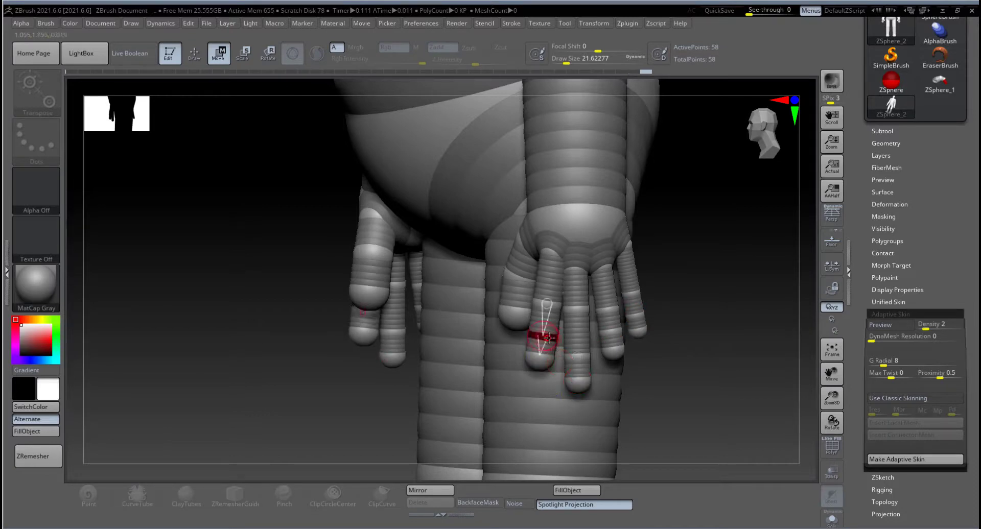
pyautogui.moveTo(682, 321); pyautogui.dragTo(740, 315)
pyautogui.press('a')
pyautogui.press('a')
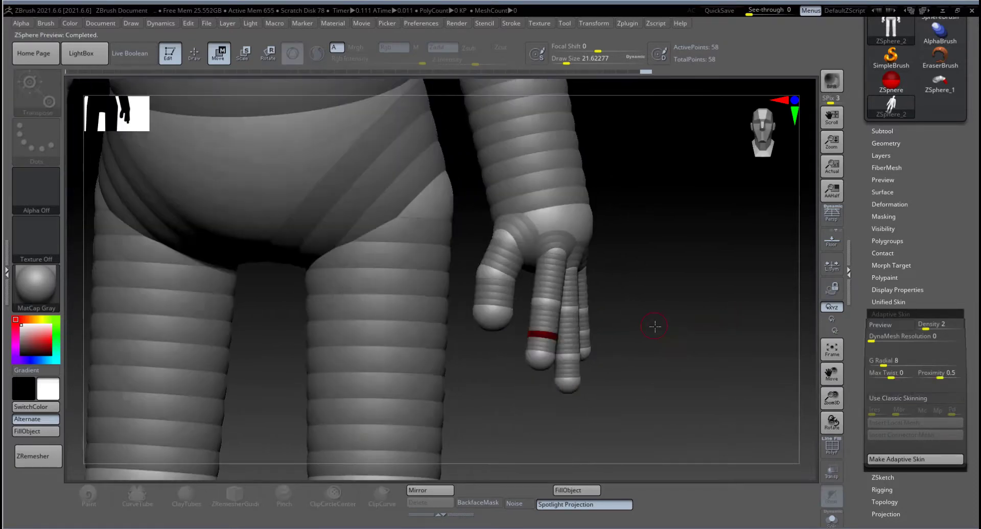
# Bend the index and middle fingers by moving their joint and tip ZSpheres
pyautogui.click(547, 302)
pyautogui.moveTo(551, 302); pyautogui.dragTo(554, 302)
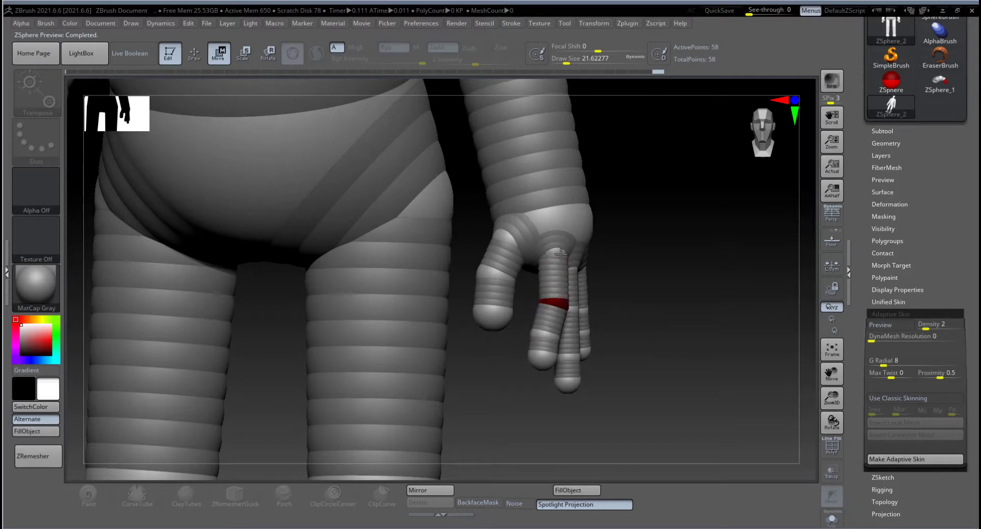
pyautogui.click(540, 359)
pyautogui.moveTo(540, 359); pyautogui.dragTo(537, 360)
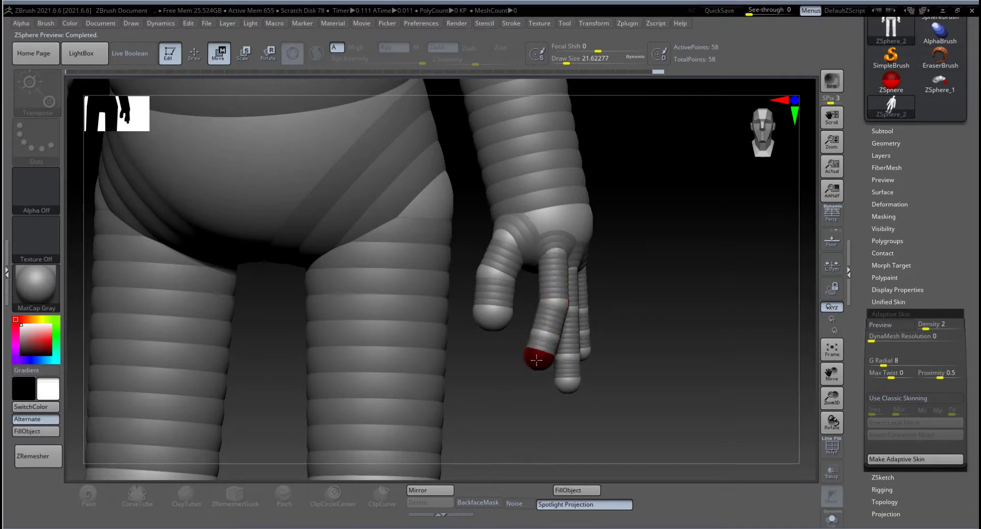
pyautogui.click(566, 384)
pyautogui.moveTo(575, 311); pyautogui.dragTo(577, 311)
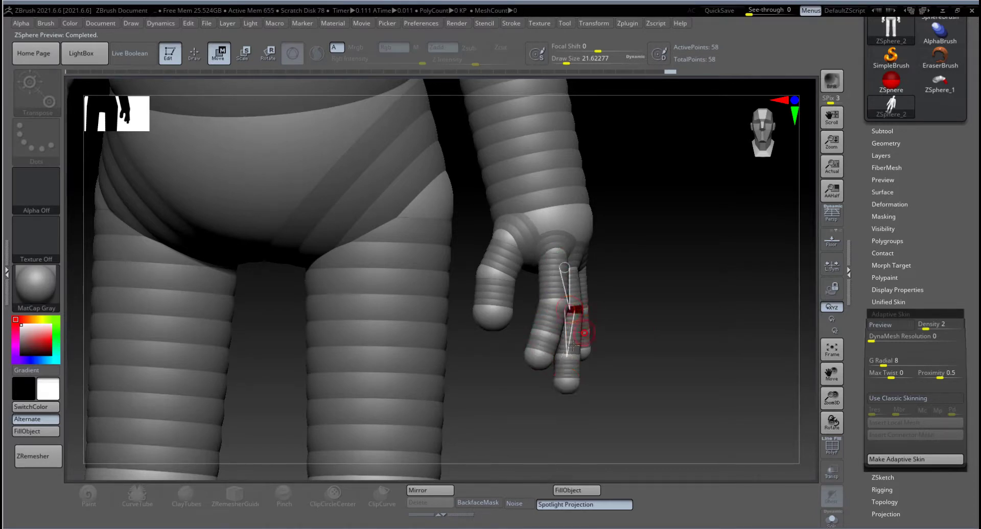
pyautogui.moveTo(568, 353); pyautogui.dragTo(571, 353)
# Reposition the joints of the ring and little fingers from behind the hand to bend them slightly
pyautogui.moveTo(688, 324); pyautogui.dragTo(475, 328)
pyautogui.moveTo(574, 308); pyautogui.dragTo(574, 334)
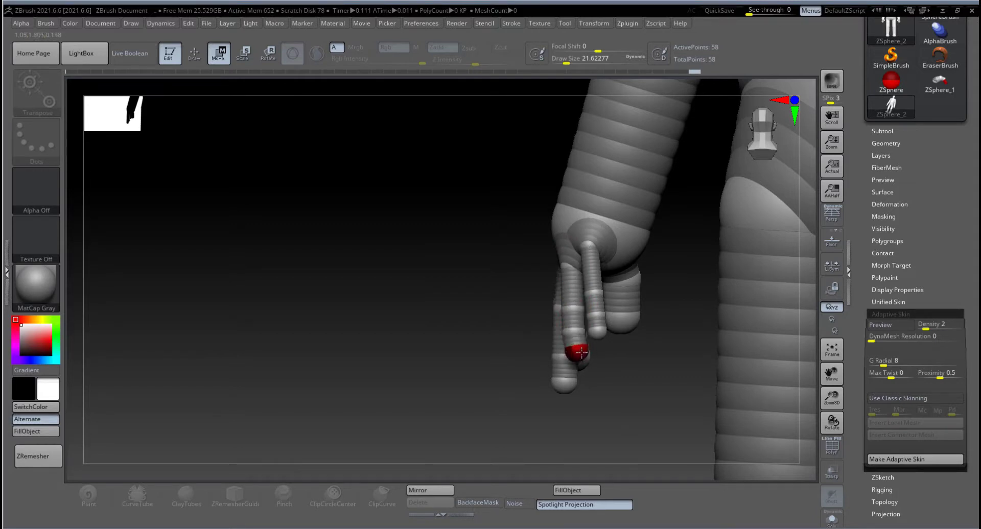
pyautogui.click(593, 292)
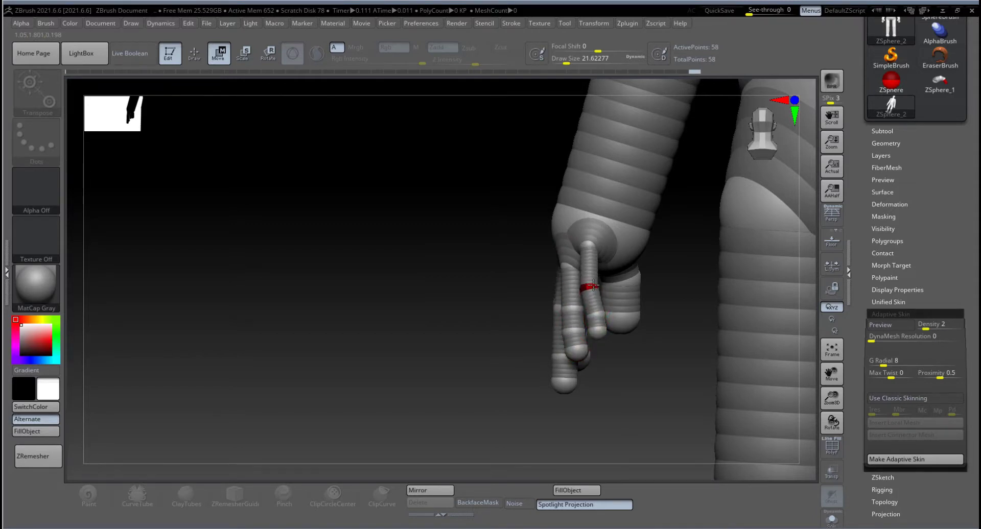
pyautogui.moveTo(593, 286); pyautogui.dragTo(595, 314)
# Scale the thumb's joint ZSpheres to even out its thickness
pyautogui.press('e')
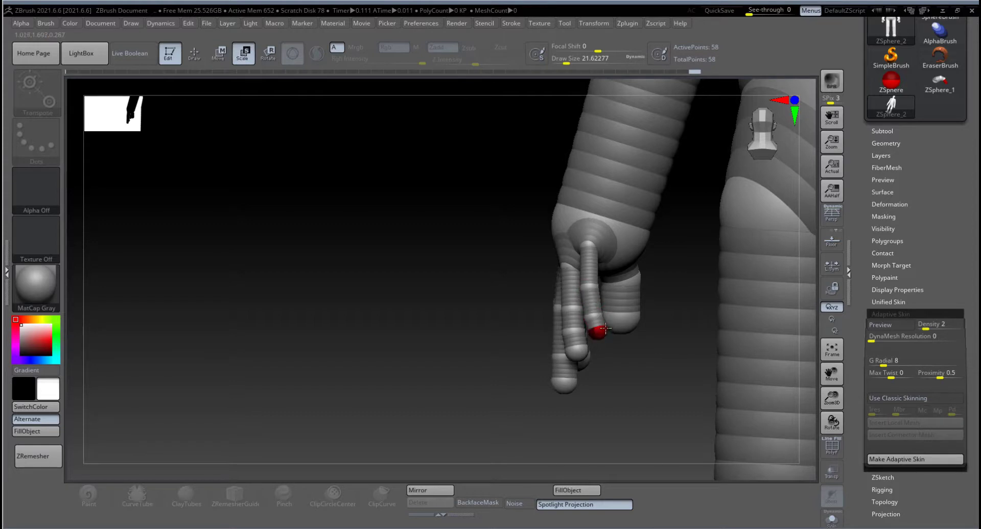
pyautogui.moveTo(642, 381); pyautogui.dragTo(720, 373)
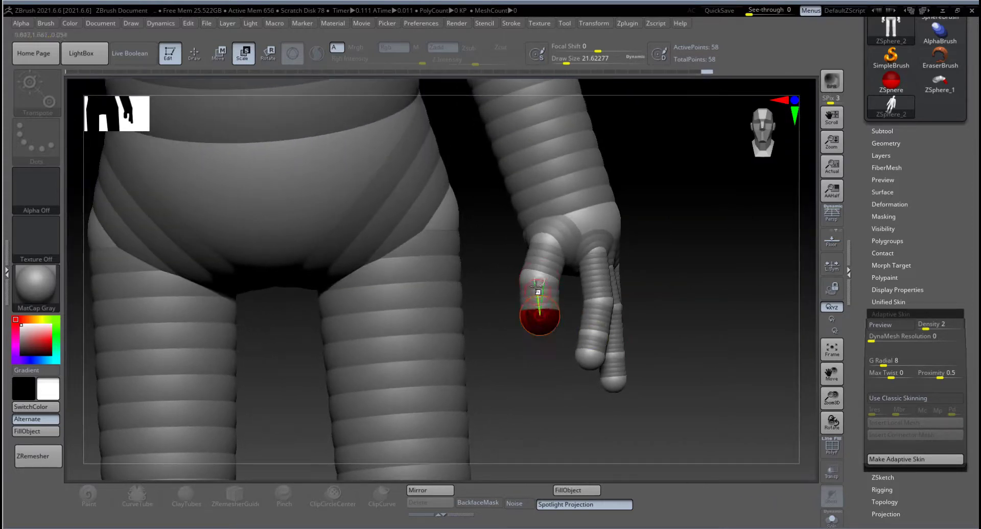
pyautogui.moveTo(544, 244); pyautogui.dragTo(543, 278)
# Straighten the index finger by moving its outer joint and tip back in line with the base segment
pyautogui.moveTo(643, 310)
pyautogui.mouseDown()
pyautogui.moveTo(660, 309)
pyautogui.moveTo(602, 303)
pyautogui.mouseUp()
pyautogui.press('w')
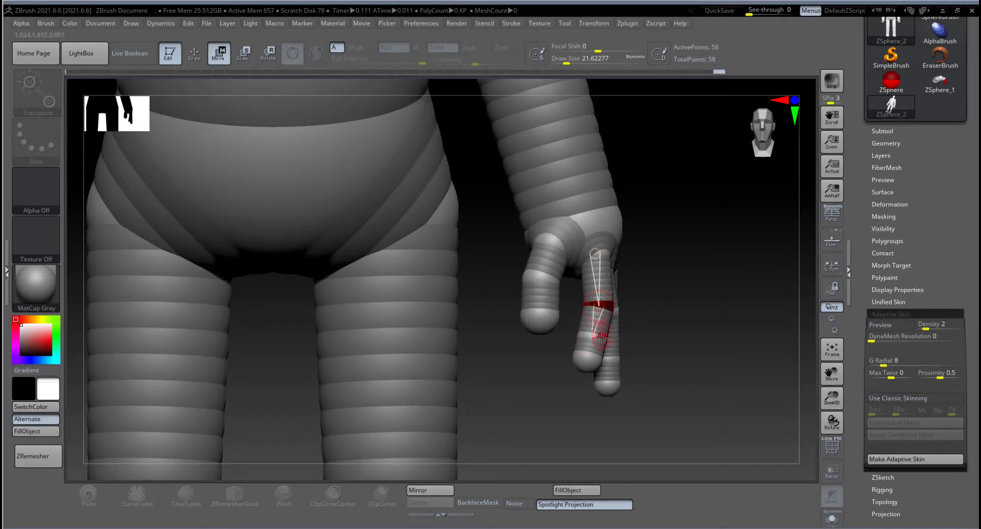
pyautogui.moveTo(602, 337); pyautogui.dragTo(596, 336)
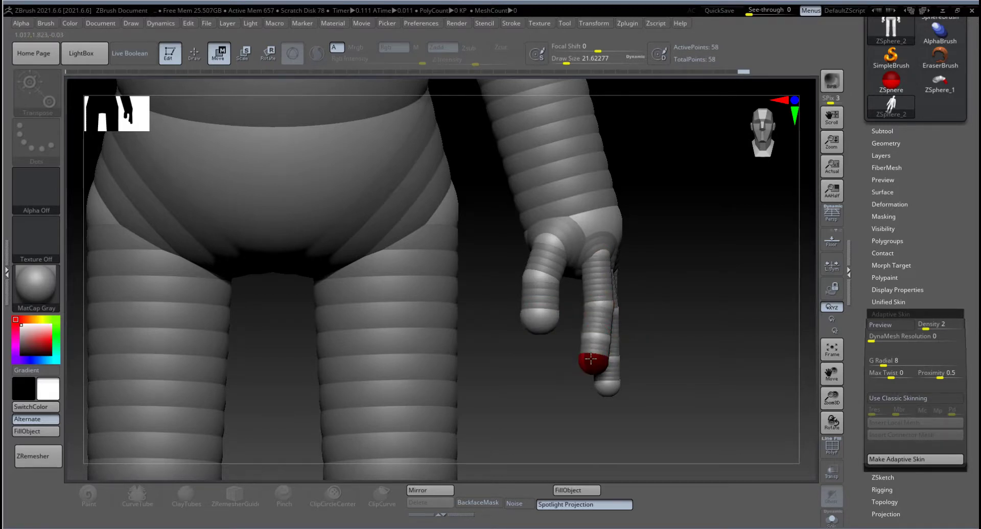
# Swing the forearms and upper arms slightly outward from the torso, keeping the arms symmetrical
pyautogui.moveTo(656, 345)
pyautogui.keyDown('alt'); pyautogui.mouseDown()
pyautogui.moveTo(642, 308)
pyautogui.moveTo(634, 337)
pyautogui.moveTo(664, 332)
pyautogui.moveTo(642, 333)
pyautogui.mouseUp(); pyautogui.keyUp('alt')
pyautogui.press('e')
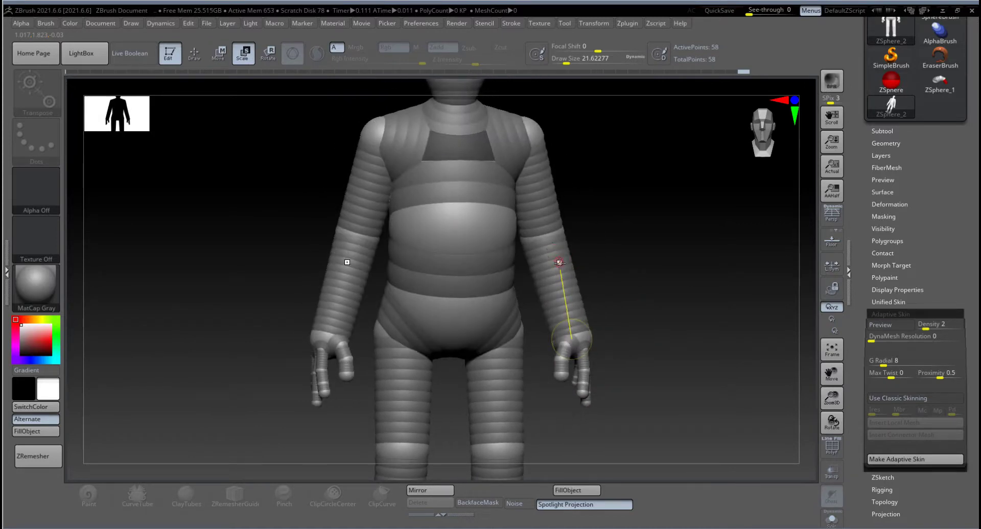
pyautogui.press('w')
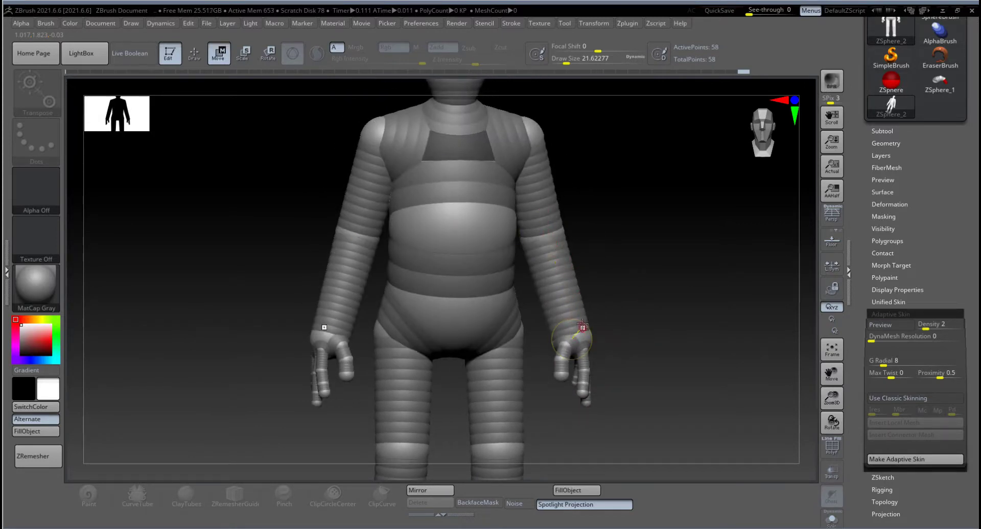
pyautogui.moveTo(625, 282); pyautogui.dragTo(620, 282)
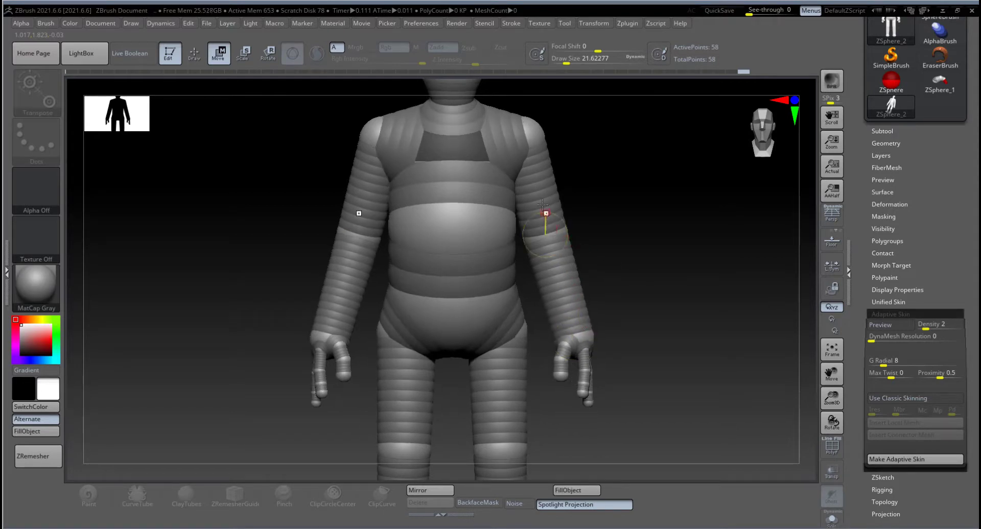
pyautogui.moveTo(539, 187)
pyautogui.mouseDown()
pyautogui.moveTo(559, 184)
pyautogui.moveTo(554, 192)
pyautogui.mouseUp()
pyautogui.hotkey('ctrl', 'z')
pyautogui.moveTo(553, 302); pyautogui.dragTo(563, 298)
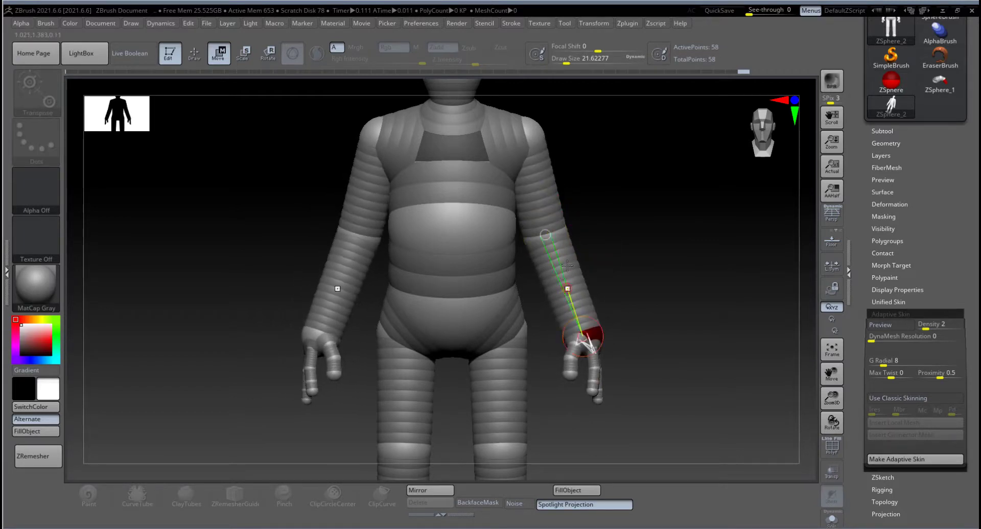
pyautogui.moveTo(552, 204); pyautogui.dragTo(573, 232)
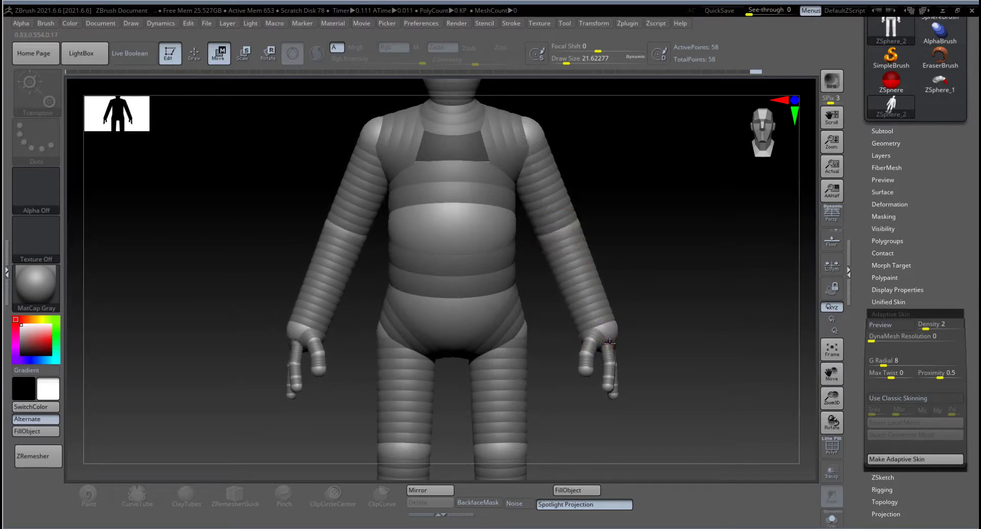
# Reposition the base and joint ZSpheres of the index and middle fingers to align them with the palm
pyautogui.moveTo(658, 343)
pyautogui.mouseDown()
pyautogui.moveTo(634, 340)
pyautogui.moveTo(664, 416)
pyautogui.moveTo(666, 329)
pyautogui.mouseUp()
pyautogui.moveTo(576, 287); pyautogui.dragTo(574, 291)
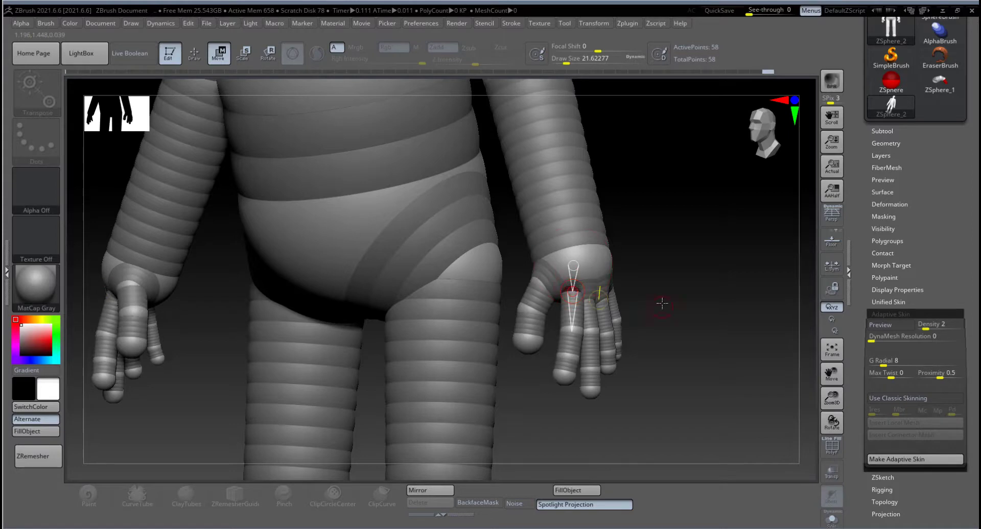
pyautogui.keyDown('alt'); pyautogui.moveTo(662, 304); pyautogui.dragTo(658, 362); pyautogui.keyUp('alt')
pyautogui.moveTo(575, 294); pyautogui.dragTo(576, 281)
pyautogui.moveTo(719, 309); pyautogui.dragTo(552, 287)
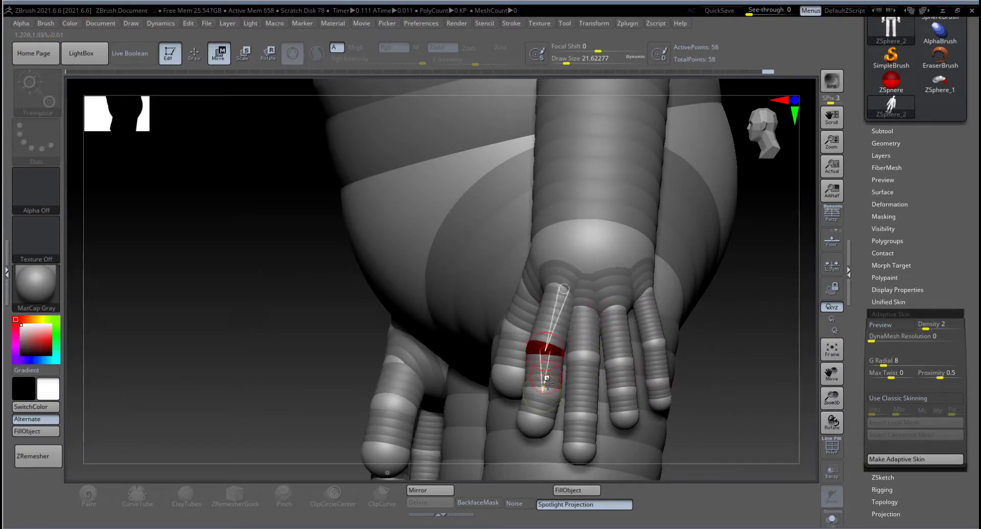
pyautogui.moveTo(543, 391); pyautogui.dragTo(540, 393)
pyautogui.moveTo(588, 311); pyautogui.dragTo(590, 308)
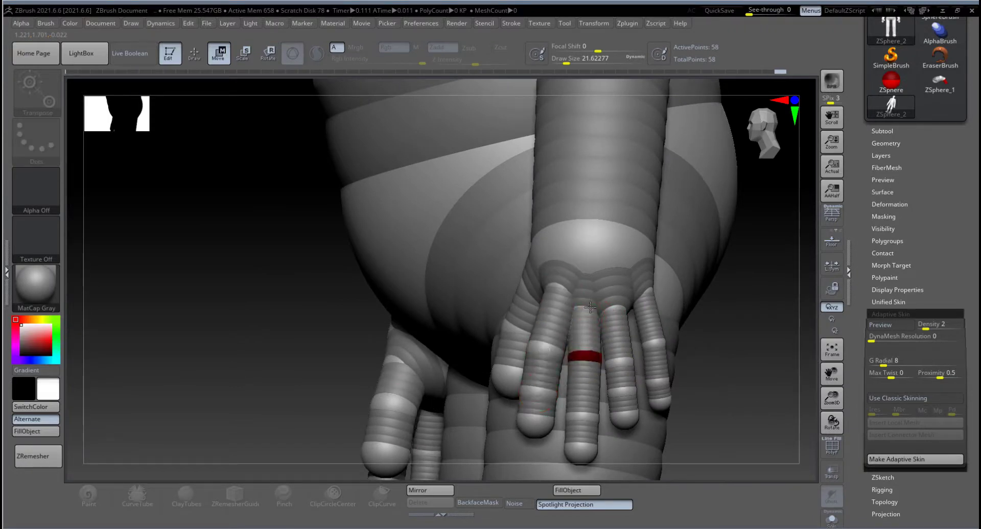
# Check the hand and fingers in the adaptive skin preview and return to the ZSphere view
pyautogui.moveTo(729, 295); pyautogui.dragTo(725, 259)
pyautogui.press('a')
pyautogui.press('a')
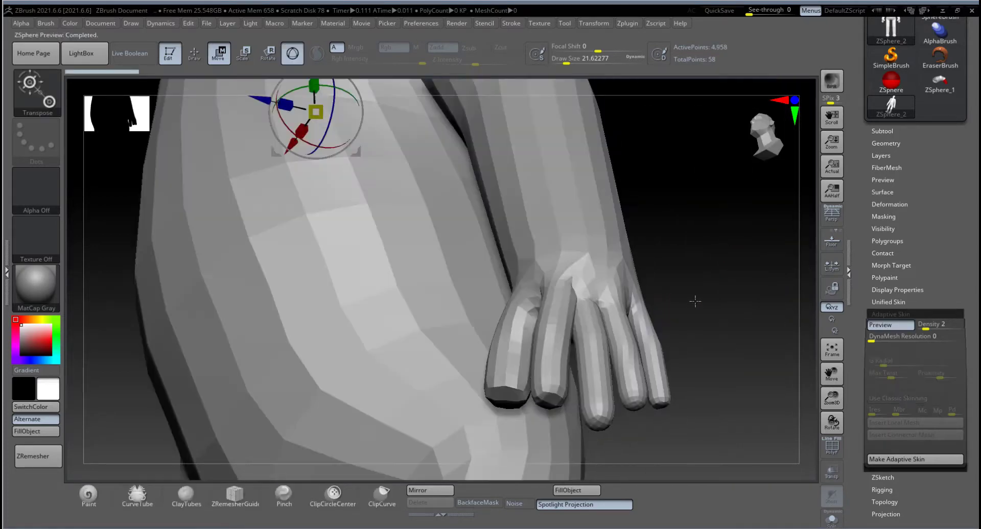
pyautogui.click(588, 293)
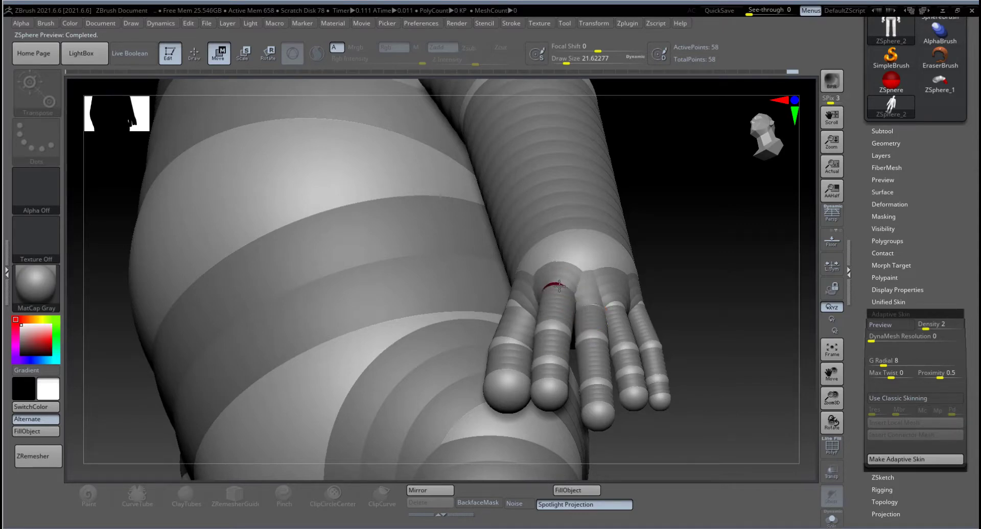
# Adjust the index and middle finger segments from the front and back of the hand, checking them against the adaptive skin preview
pyautogui.moveTo(554, 324); pyautogui.dragTo(552, 327)
pyautogui.moveTo(756, 317); pyautogui.dragTo(659, 358)
pyautogui.moveTo(588, 317); pyautogui.dragTo(583, 314)
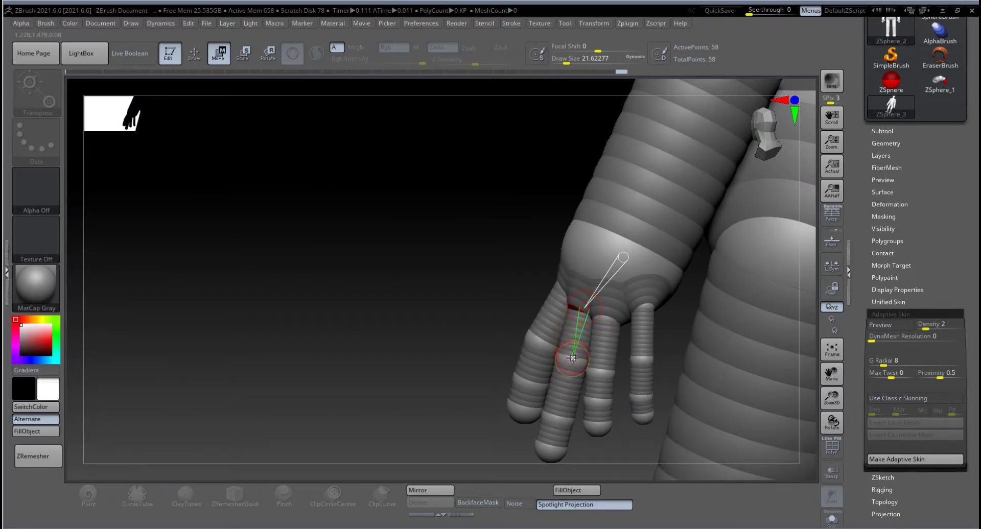
pyautogui.click(573, 359)
pyautogui.moveTo(455, 235); pyautogui.dragTo(506, 260)
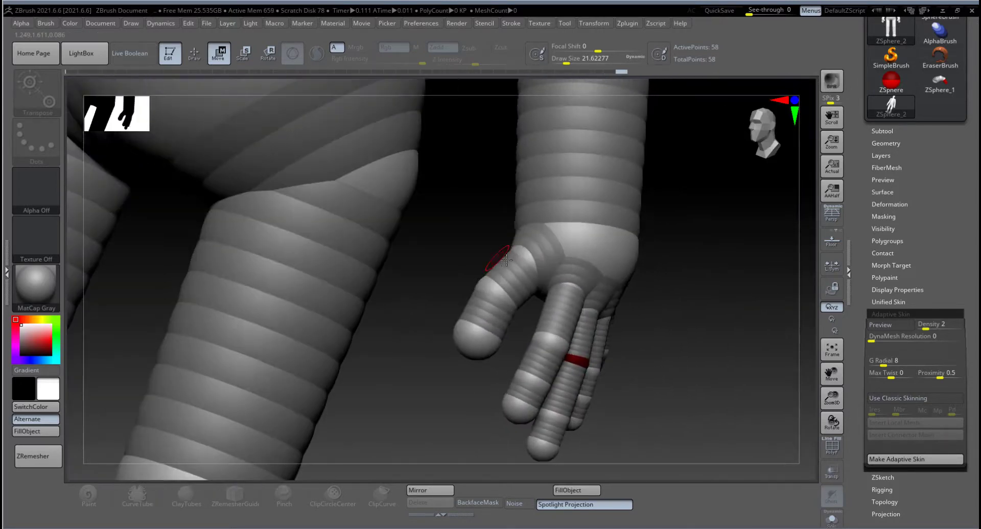
pyautogui.press('a')
pyautogui.press('a')
# Nudge the middle finger's end segment in line with the rest of the finger and check the skin preview
pyautogui.moveTo(688, 272); pyautogui.dragTo(569, 381)
pyautogui.click(456, 360)
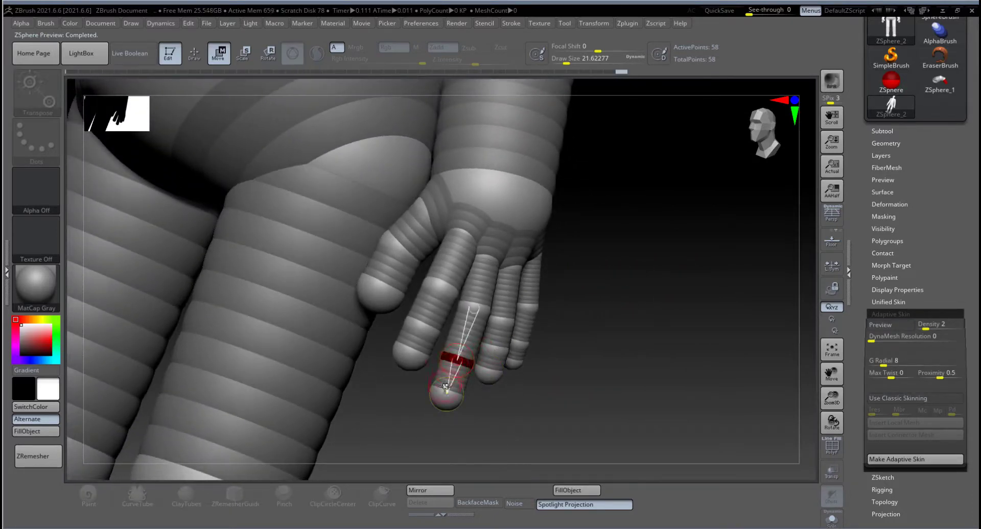
pyautogui.moveTo(446, 387); pyautogui.dragTo(444, 388)
pyautogui.press('a')
pyautogui.press('a')
# Swing the upper arms and forearms outward and bring them back down to a relaxed pose beside the torso
pyautogui.moveTo(558, 362); pyautogui.dragTo(545, 214)
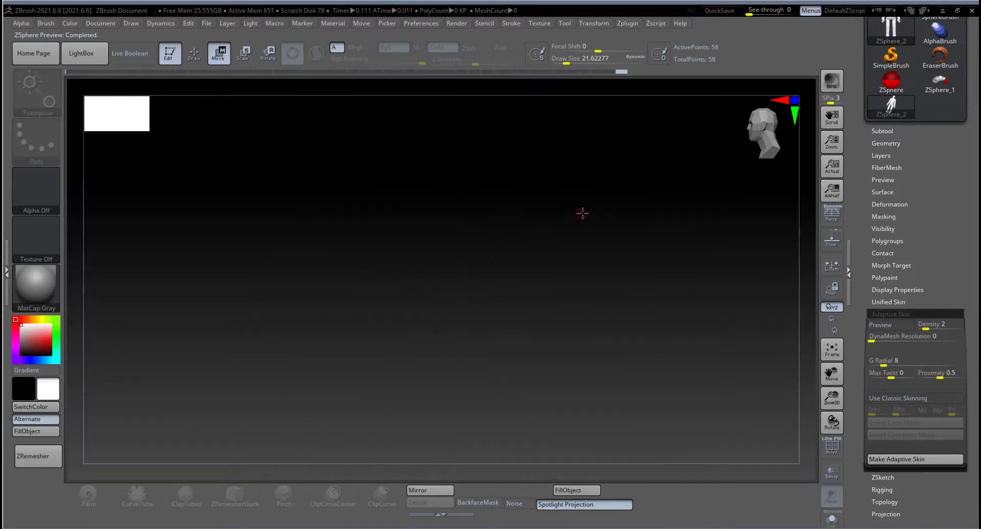
pyautogui.press('f')
pyautogui.moveTo(574, 246); pyautogui.dragTo(612, 252)
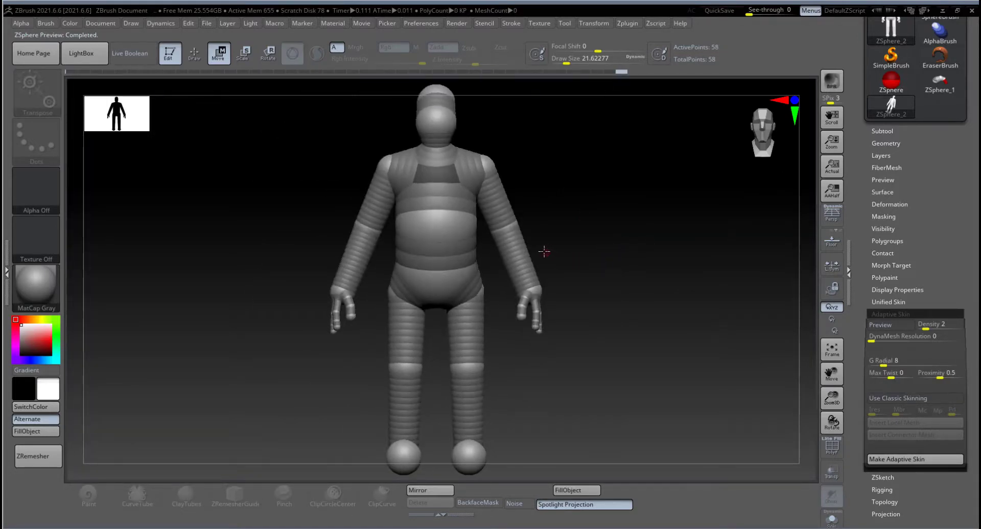
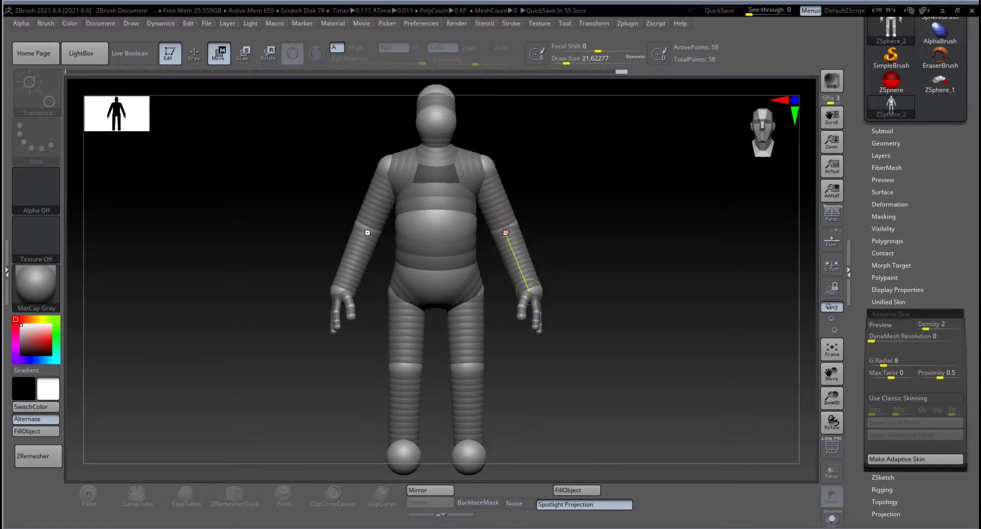
pyautogui.press('e')
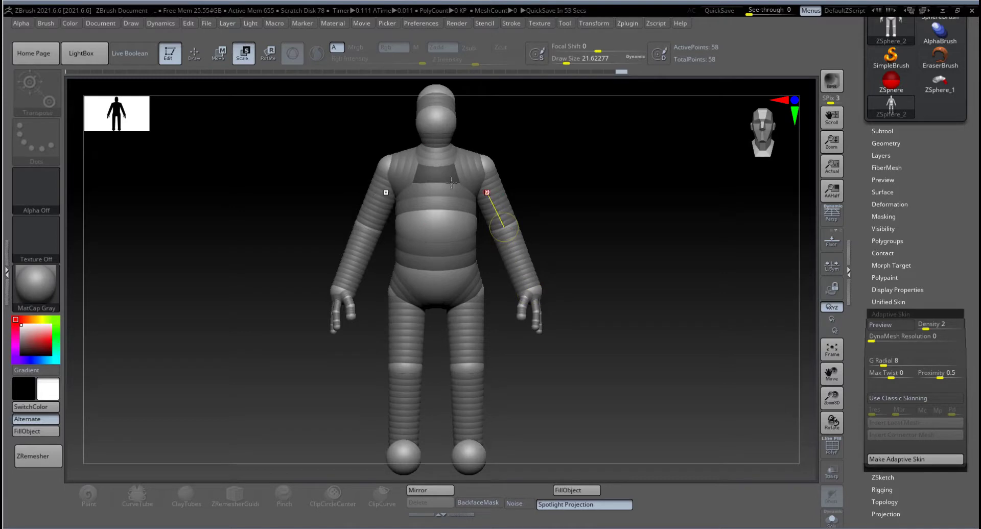
pyautogui.moveTo(496, 207); pyautogui.dragTo(515, 194)
pyautogui.press('w')
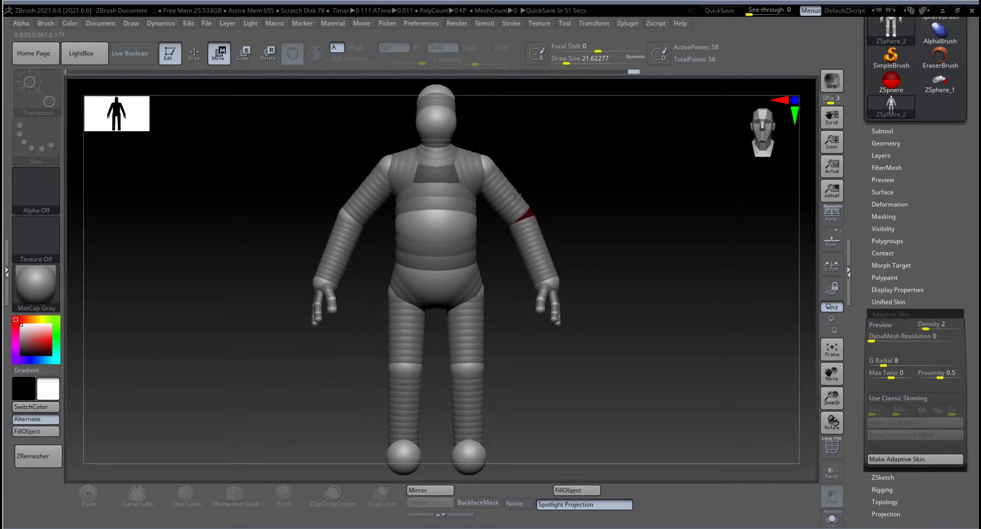
pyautogui.moveTo(545, 260)
pyautogui.mouseDown()
pyautogui.moveTo(558, 255)
pyautogui.moveTo(536, 264)
pyautogui.mouseUp()
pyautogui.click(521, 214)
pyautogui.moveTo(521, 213); pyautogui.dragTo(499, 205)
pyautogui.moveTo(529, 281)
pyautogui.mouseDown()
pyautogui.moveTo(534, 273)
pyautogui.moveTo(527, 280)
pyautogui.mouseUp()
pyautogui.click(518, 221)
pyautogui.moveTo(518, 220); pyautogui.dragTo(506, 225)
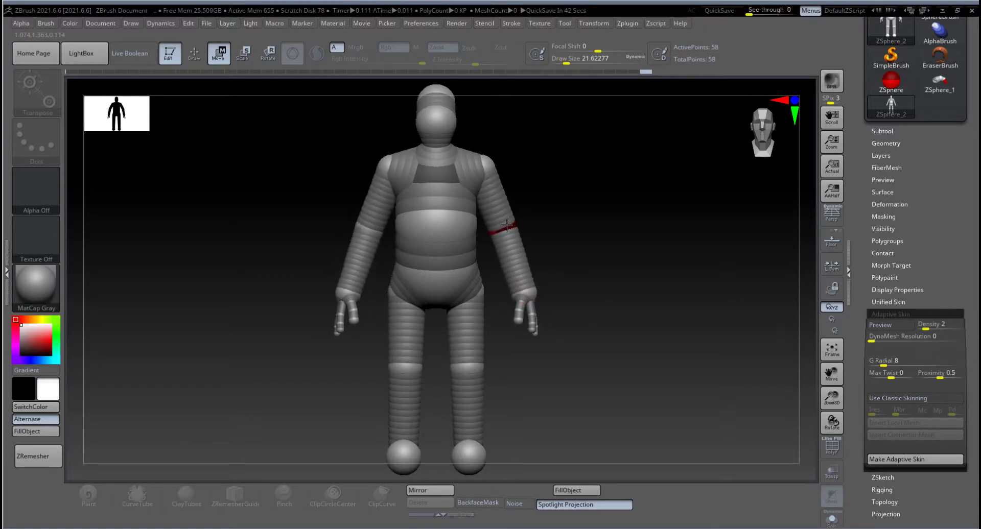
# Compare the hand's ZSpheres with its adaptive skin preview from a three-quarter view
pyautogui.moveTo(588, 290); pyautogui.dragTo(591, 154)
pyautogui.press('a')
pyautogui.press('a')
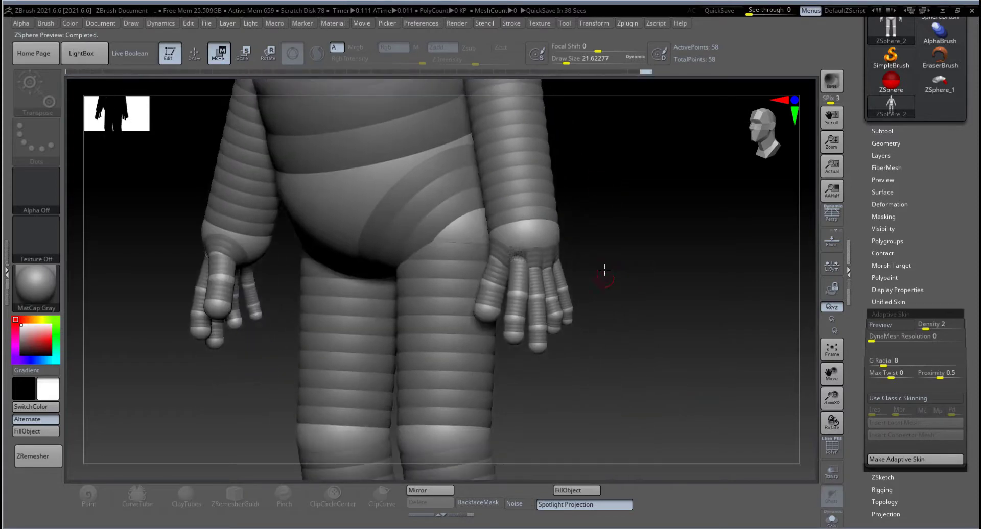
pyautogui.moveTo(605, 271)
pyautogui.mouseDown()
pyautogui.moveTo(611, 297)
pyautogui.moveTo(617, 270)
pyautogui.mouseUp()
pyautogui.press('a')
pyautogui.press('a')
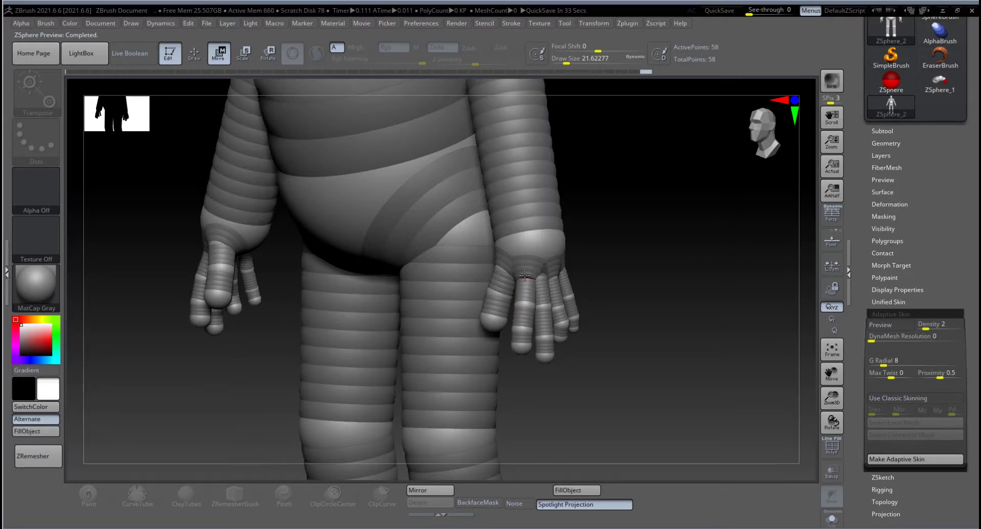
# Reposition the middle finger's base on the palm and inspect the hand's adaptive skin preview from below
pyautogui.moveTo(647, 280); pyautogui.dragTo(539, 282)
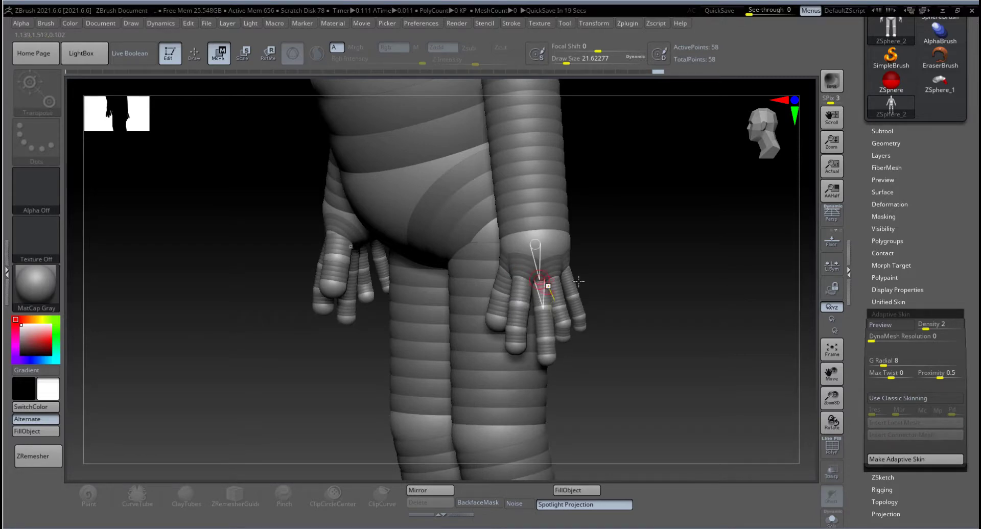
pyautogui.moveTo(607, 274); pyautogui.dragTo(633, 272)
pyautogui.moveTo(645, 219); pyautogui.dragTo(636, 174)
pyautogui.moveTo(536, 275); pyautogui.dragTo(537, 275)
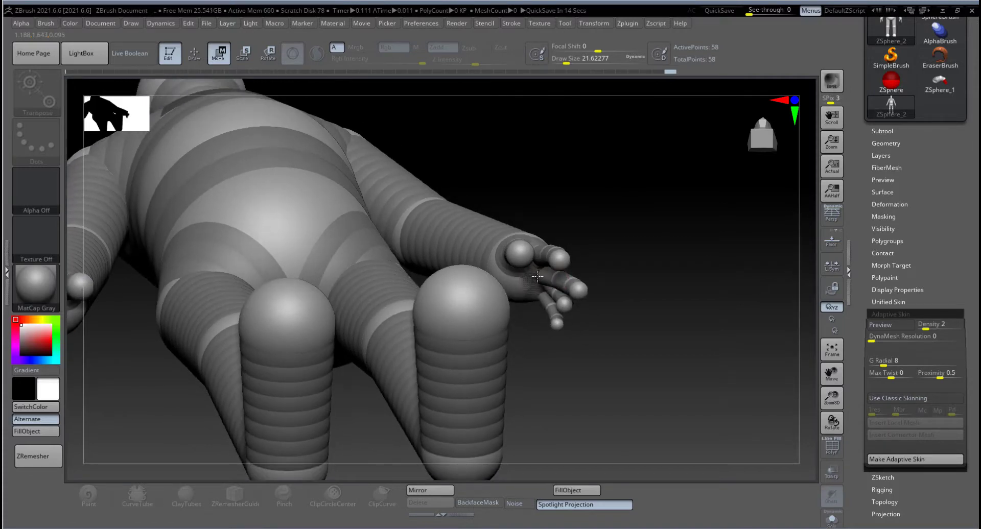
pyautogui.press('a')
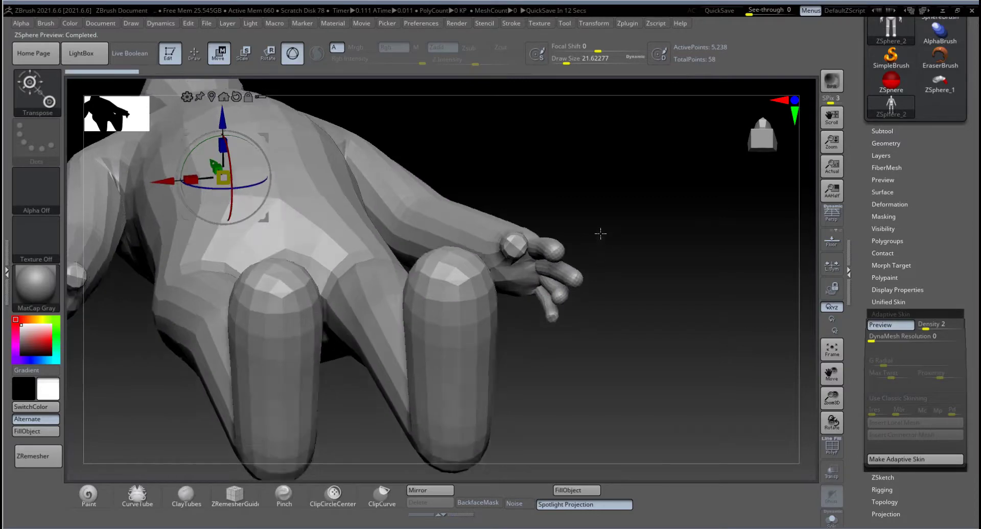
pyautogui.moveTo(597, 232); pyautogui.dragTo(594, 290)
pyautogui.press('a')
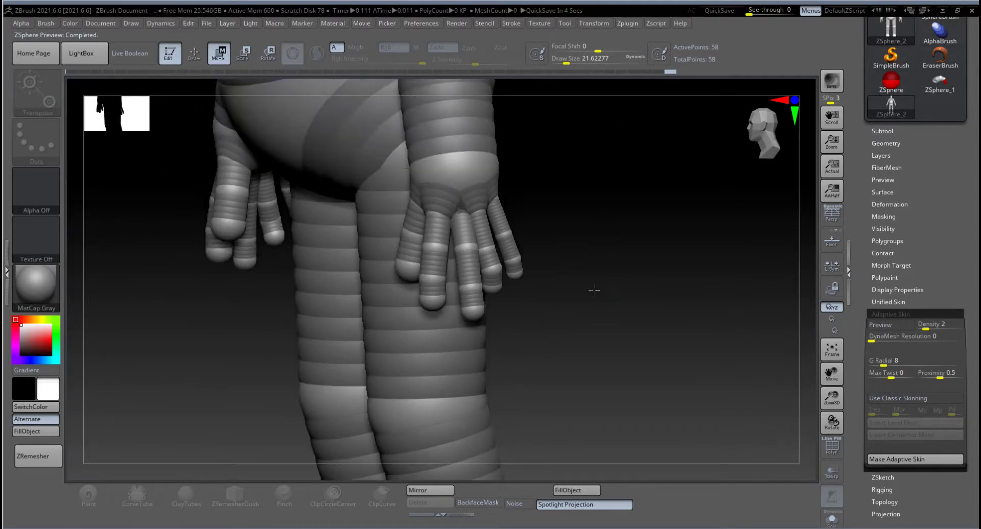
# Shift the bases of the index and middle fingers to even out their spacing, checking the result in the skin preview
pyautogui.moveTo(463, 207); pyautogui.dragTo(453, 206)
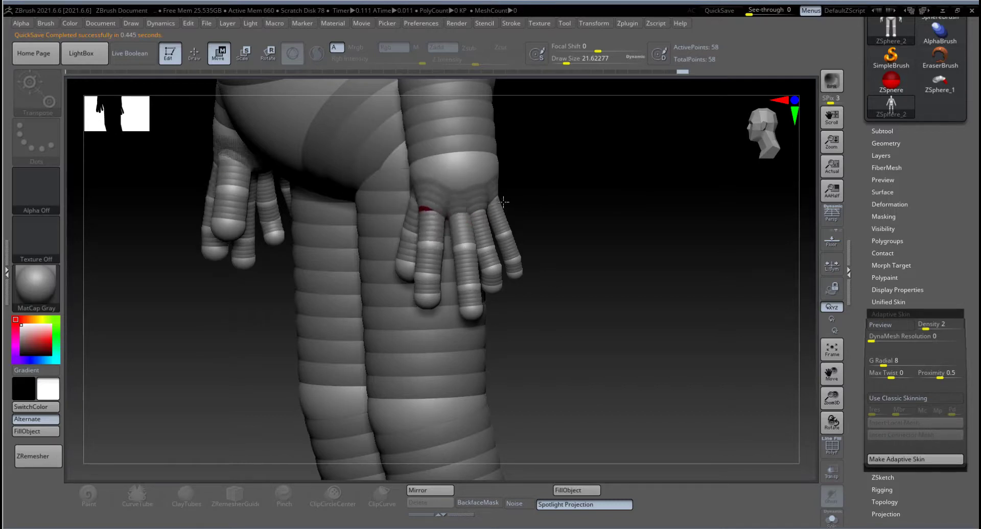
pyautogui.moveTo(503, 202); pyautogui.dragTo(459, 199)
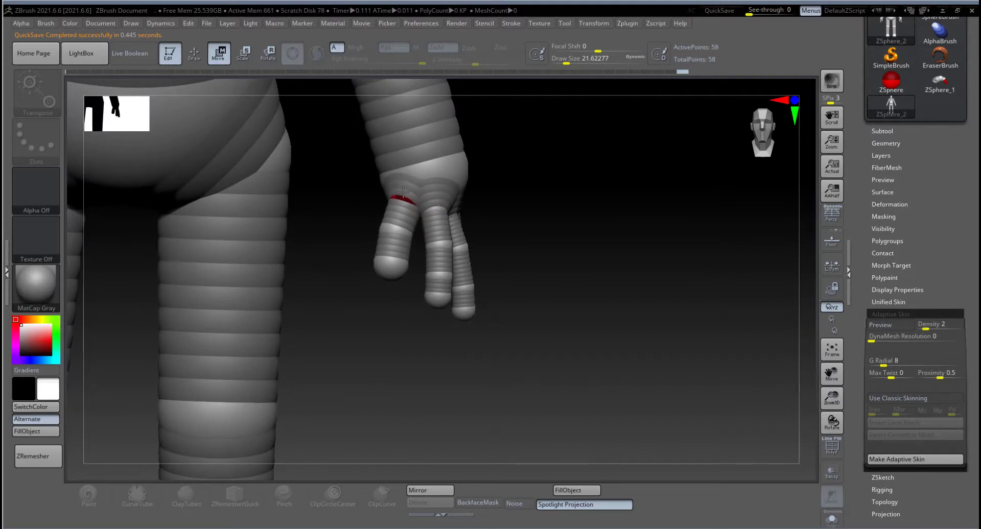
pyautogui.moveTo(534, 229); pyautogui.dragTo(421, 206)
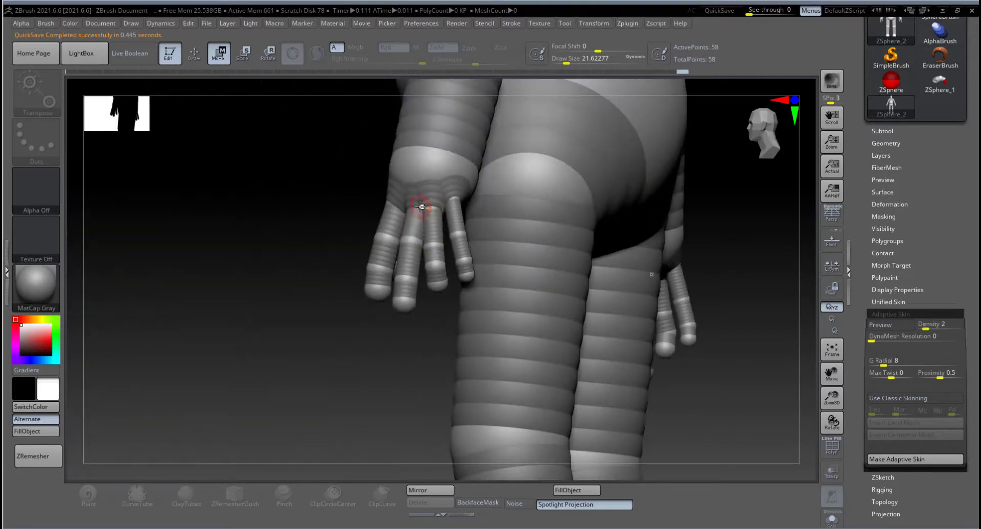
pyautogui.press('a')
pyautogui.press('a')
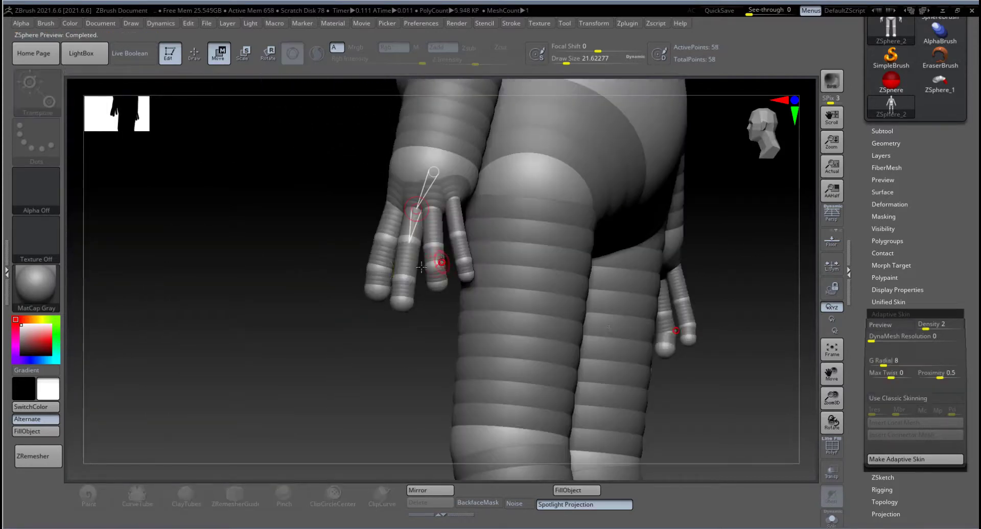
pyautogui.moveTo(213, 234); pyautogui.dragTo(299, 248)
pyautogui.keyDown('shift'); pyautogui.moveTo(734, 374); pyautogui.dragTo(610, 371); pyautogui.keyUp('shift')
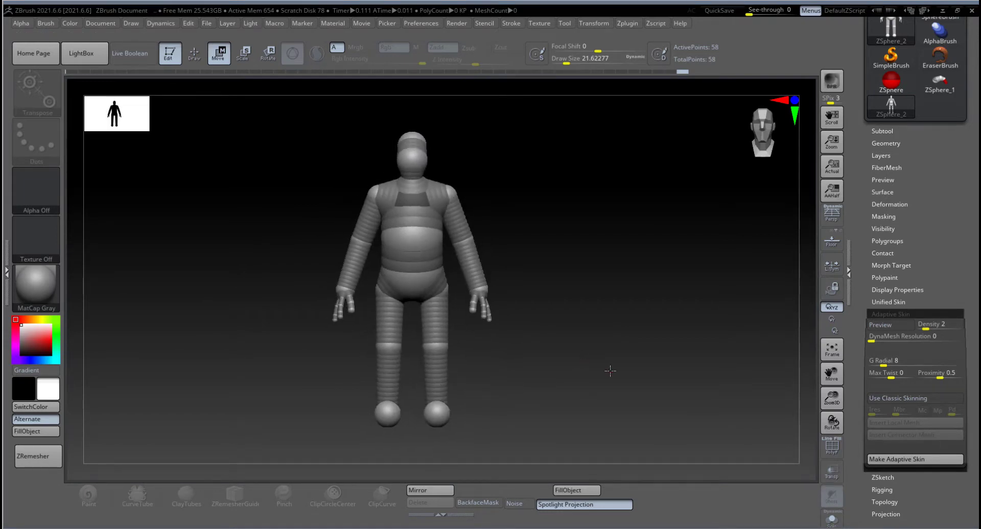
# Make an adaptive skin mesh of the figure and compare the Skin_ZSphere_2 tool with the original ZSphere_2 tool
pyautogui.click(908, 460)
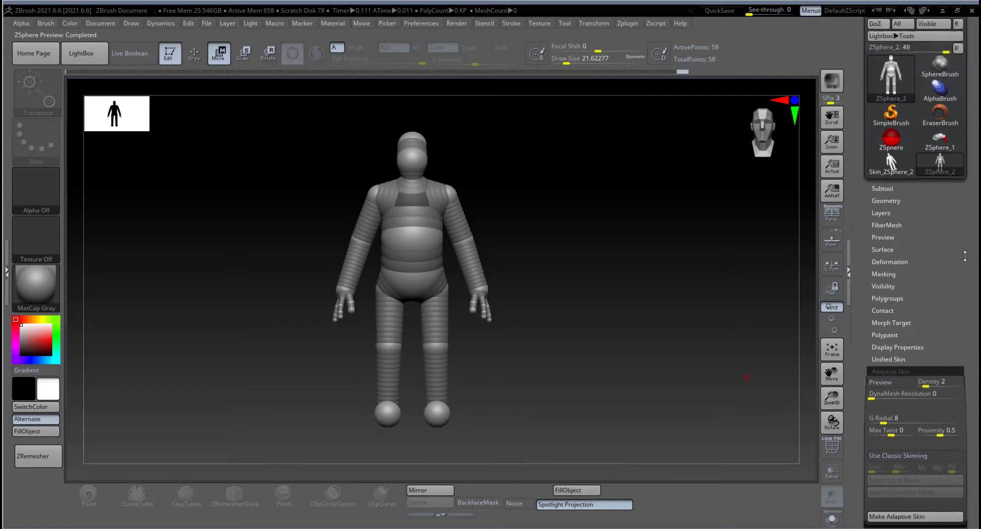
pyautogui.scroll(3, 964, 282)
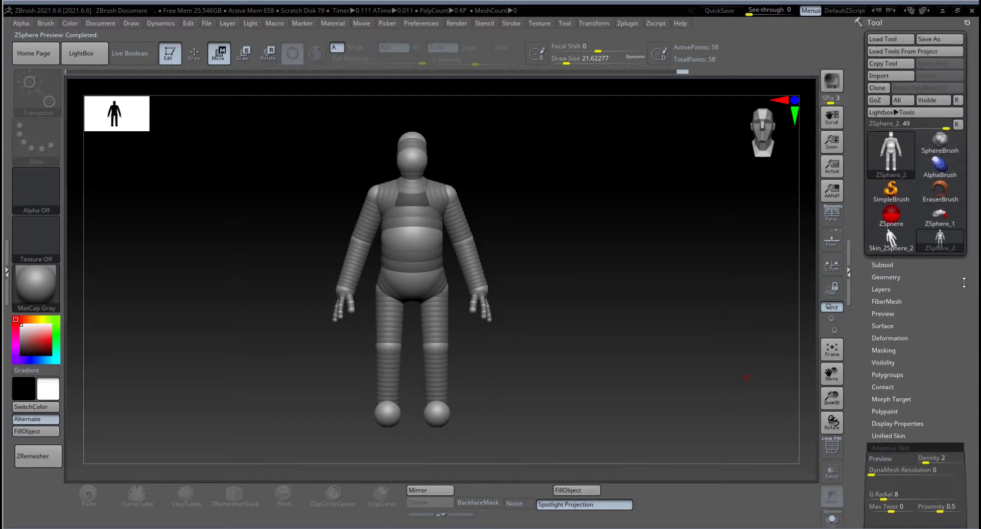
pyautogui.click(892, 249)
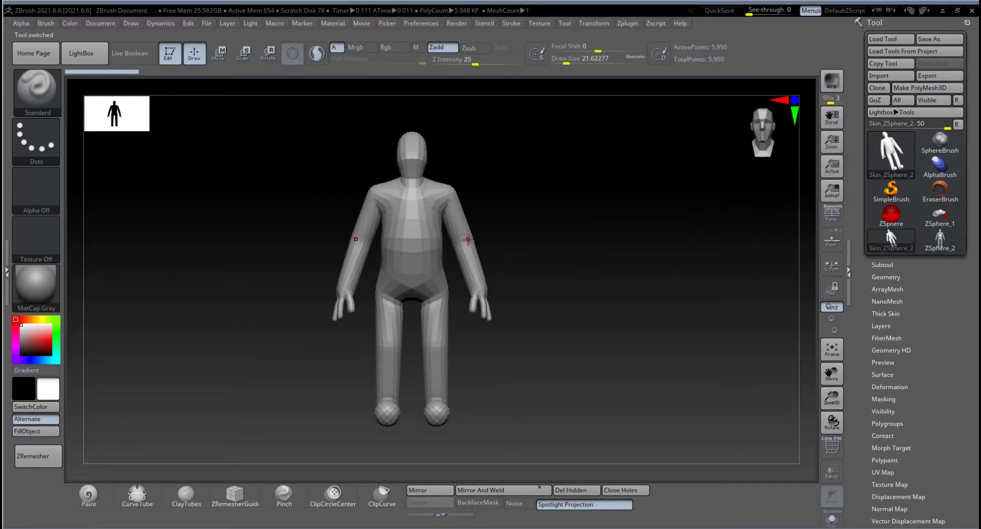
pyautogui.click(939, 248)
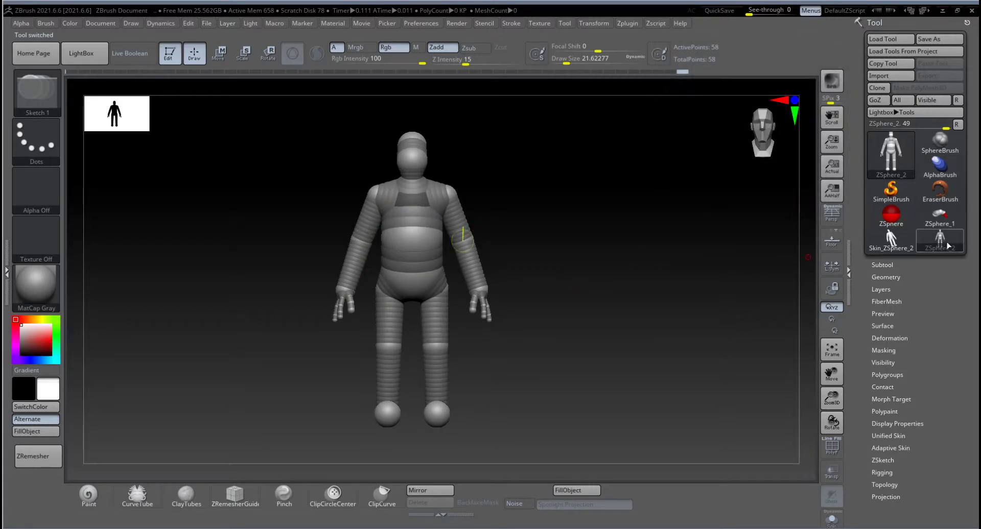
pyautogui.moveTo(946, 250)
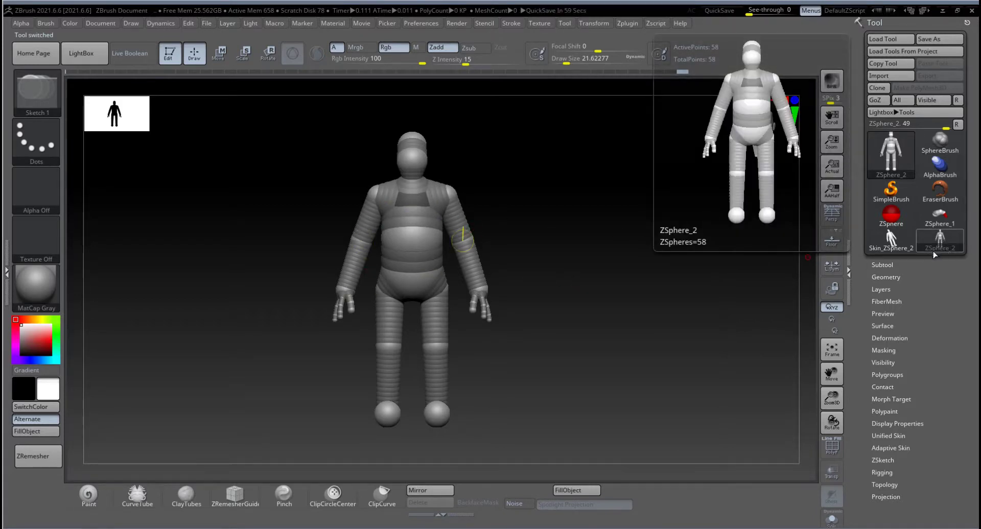
# Make the Skin_ZSphere_2 mesh the active tool for sculpting
pyautogui.click(890, 246)
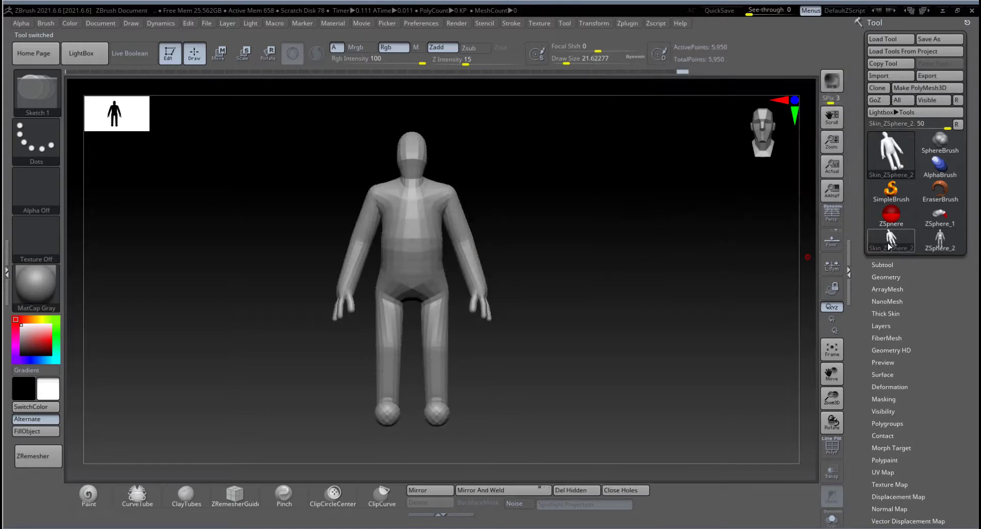
pyautogui.moveTo(888, 247)
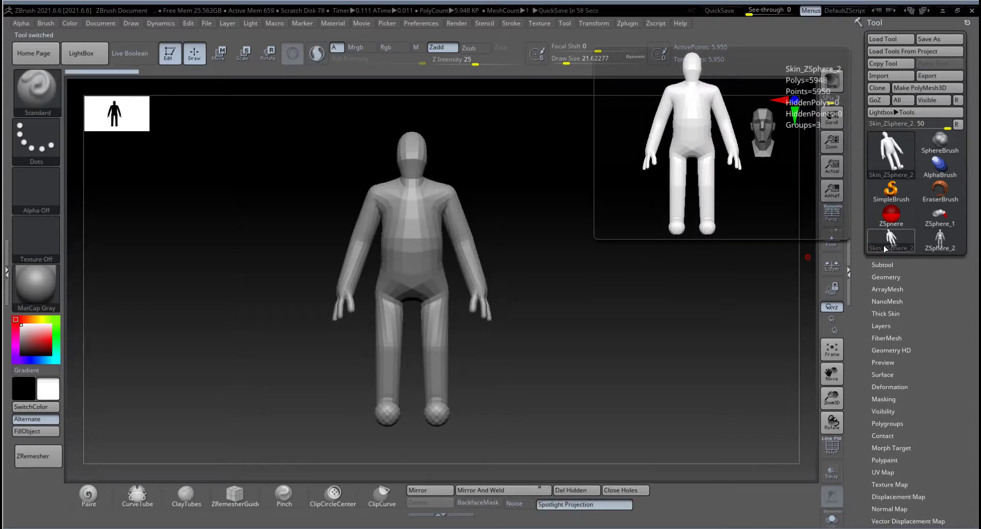
pyautogui.keyDown('ctrl'); pyautogui.moveTo(556, 243); pyautogui.dragTo(542, 299, button='right'); pyautogui.keyUp('ctrl')
pyautogui.moveTo(559, 259); pyautogui.dragTo(461, 285, button='right')
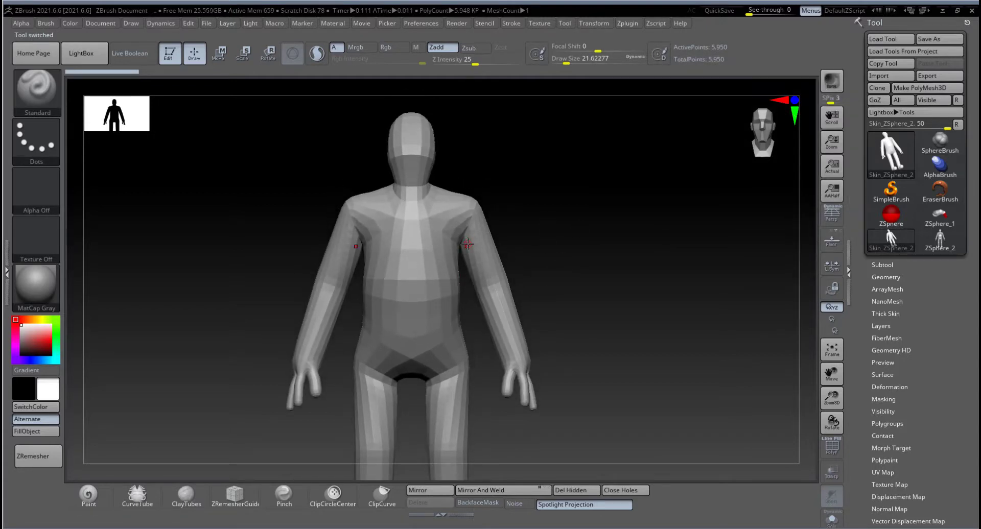
# Try ClayBuildup strokes on the figure's upper arms at a draw size of about 62
pyautogui.press('b')
pyautogui.press('m')
pyautogui.press('v')
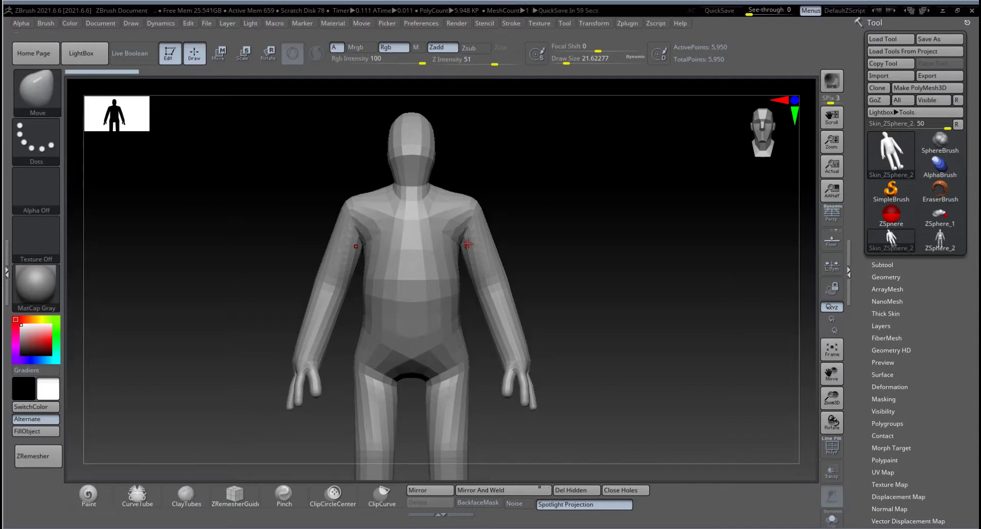
pyautogui.press('b')
pyautogui.press('c')
pyautogui.press('b')
pyautogui.press('space')
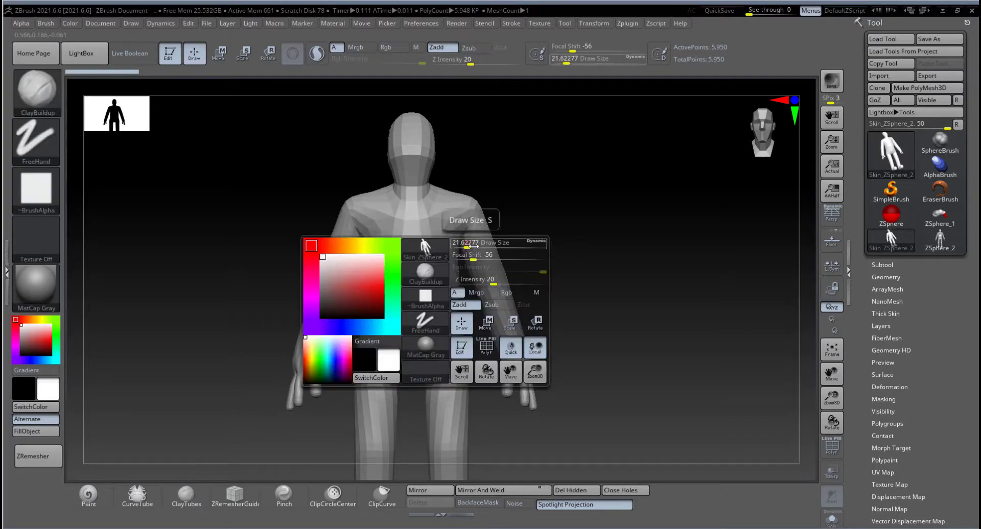
pyautogui.moveTo(467, 244)
pyautogui.mouseDown()
pyautogui.moveTo(478, 241)
pyautogui.moveTo(484, 275)
pyautogui.moveTo(494, 279)
pyautogui.mouseUp()
pyautogui.moveTo(491, 263); pyautogui.dragTo(496, 280)
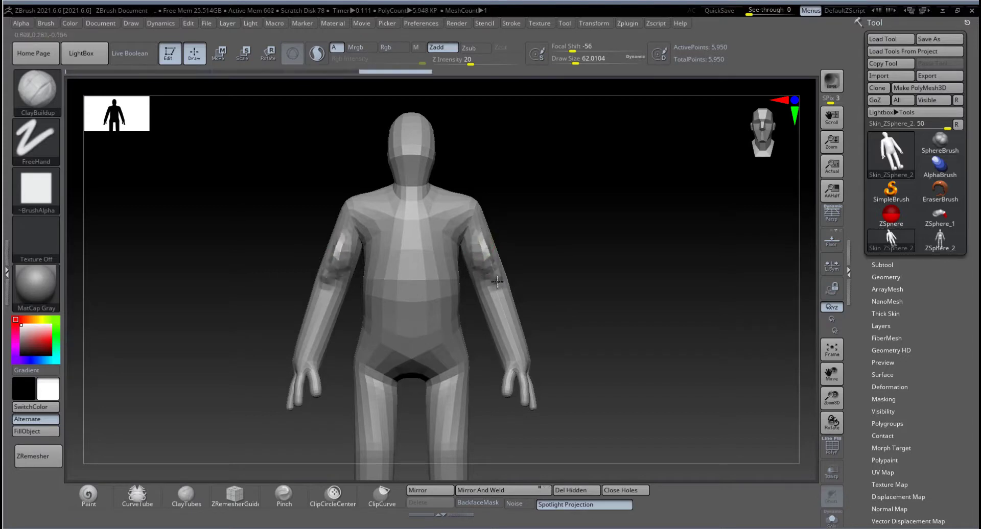
pyautogui.hotkey('ctrl', 'z')
pyautogui.hotkey('ctrl', 'z')
pyautogui.hotkey('ctrl', 'z')
pyautogui.hotkey('ctrl', 'z')
pyautogui.hotkey('ctrl', 'z')
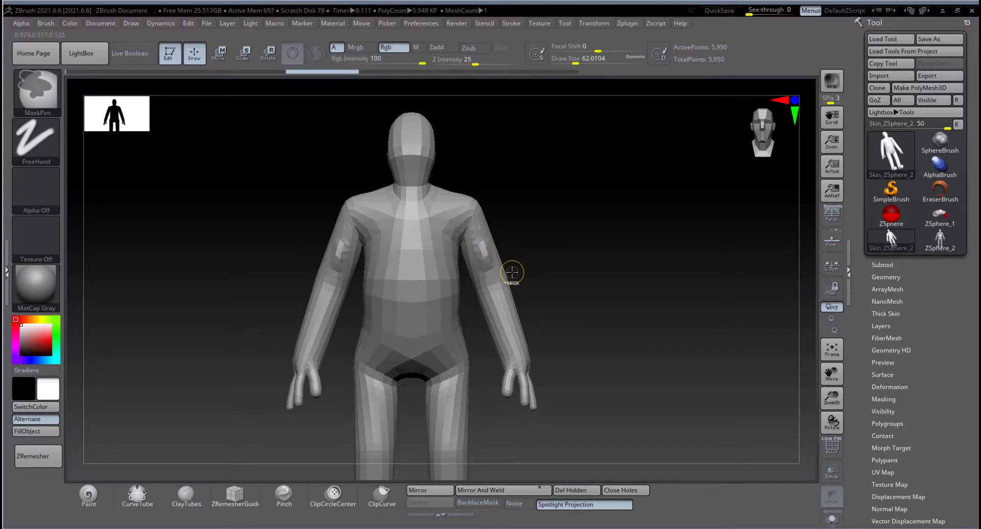
# Select the Move brush, enlarge its draw size to about 167 and reshape the sides of the torso
pyautogui.press('b')
pyautogui.press('m')
pyautogui.press('v')
pyautogui.hotkey('ctrl', 'z')
pyautogui.press('space')
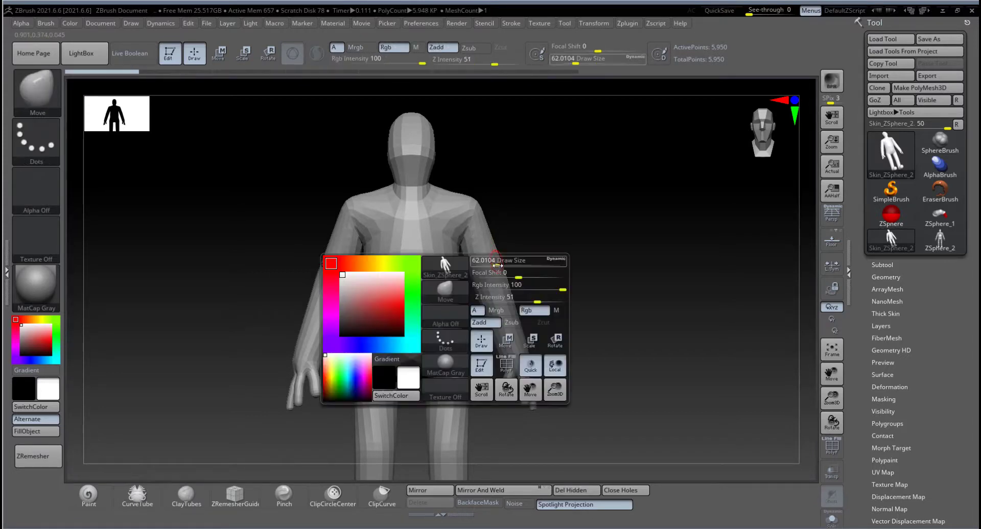
pyautogui.moveTo(493, 264); pyautogui.dragTo(503, 263)
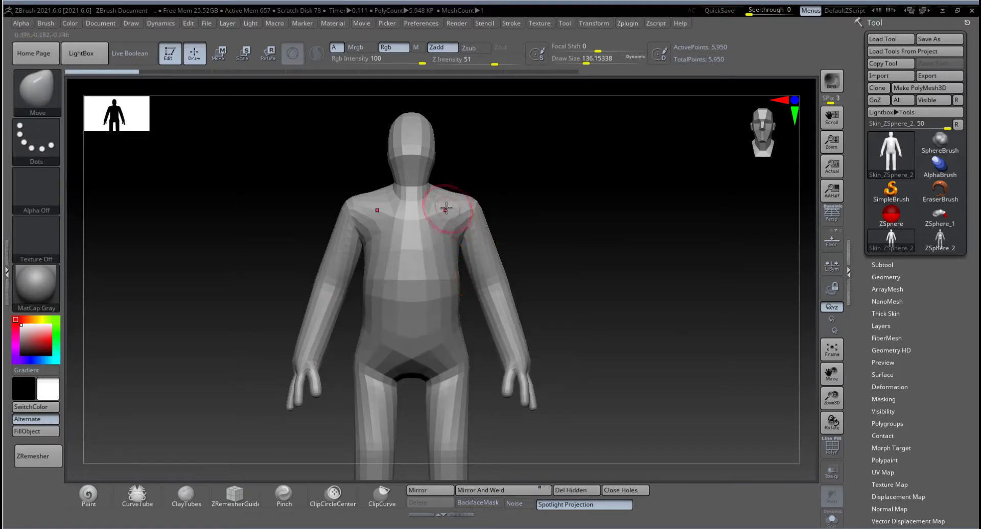
pyautogui.press('space')
pyautogui.moveTo(433, 209); pyautogui.dragTo(420, 203)
pyautogui.moveTo(442, 232); pyautogui.dragTo(452, 332)
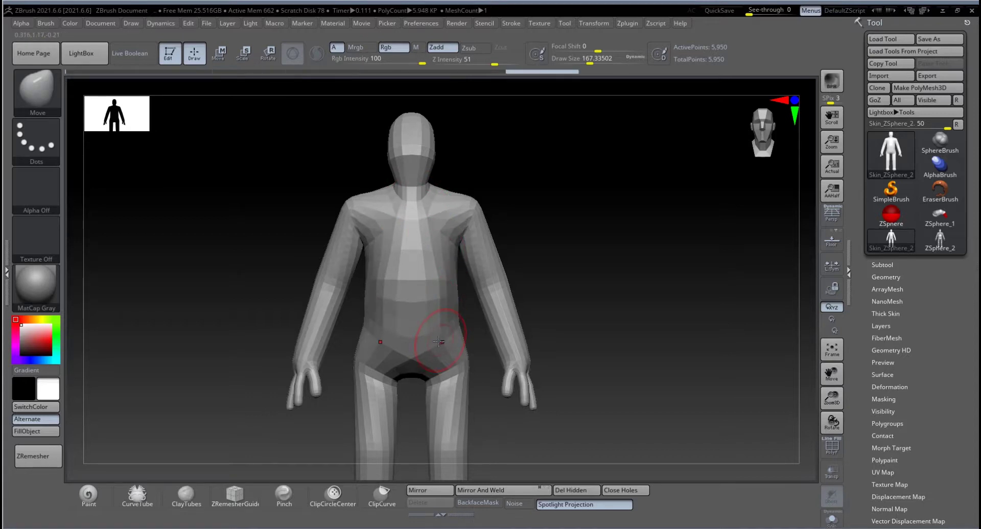
# Reshape the groin and hips with the Move brush, and push the belly inward at a draw size of about 305
pyautogui.moveTo(633, 306); pyautogui.dragTo(569, 320)
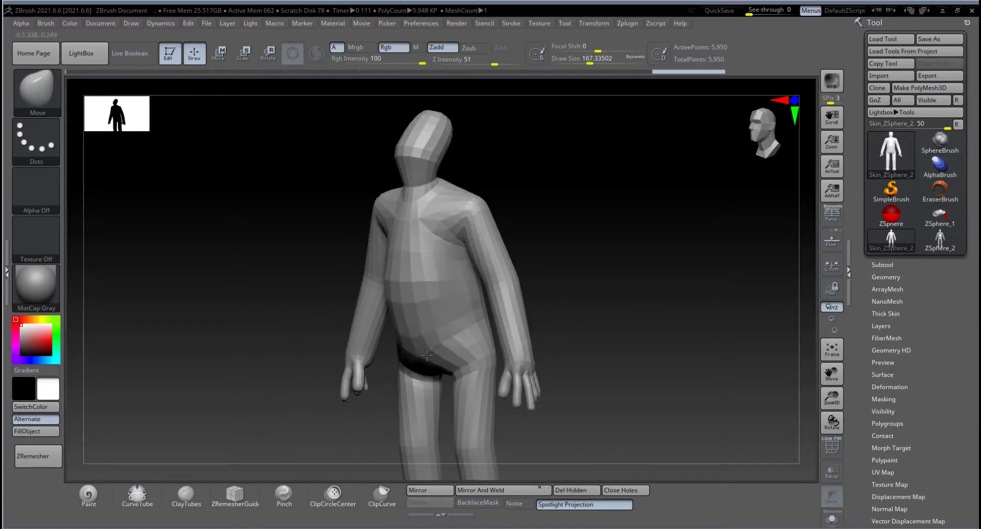
pyautogui.moveTo(426, 355)
pyautogui.mouseDown()
pyautogui.moveTo(434, 349)
pyautogui.moveTo(415, 336)
pyautogui.mouseUp()
pyautogui.moveTo(570, 304); pyautogui.dragTo(539, 308)
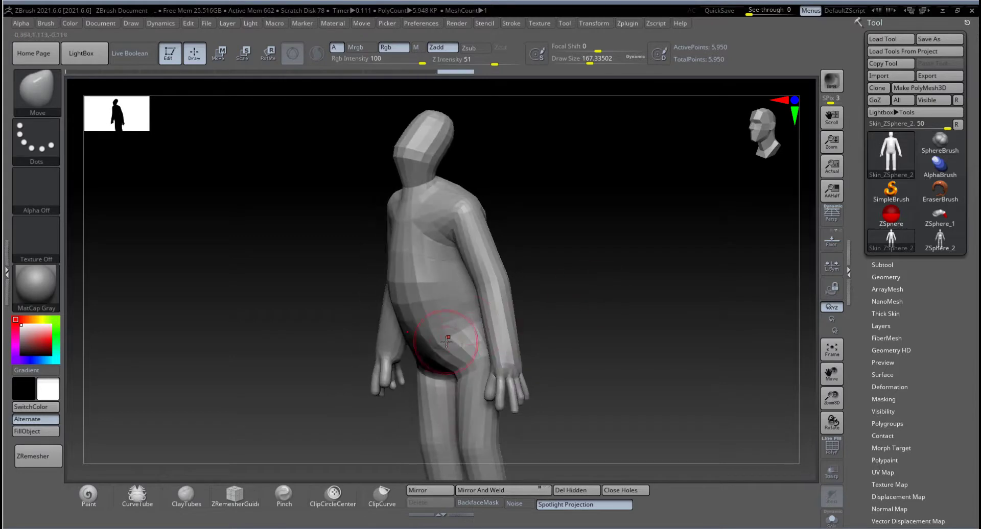
pyautogui.moveTo(443, 351)
pyautogui.mouseDown()
pyautogui.moveTo(436, 358)
pyautogui.moveTo(567, 332)
pyautogui.mouseUp()
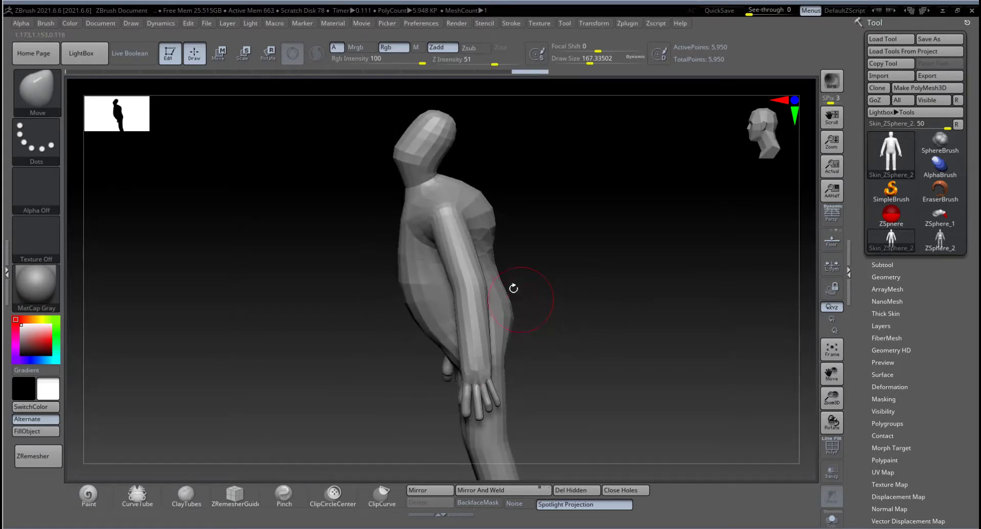
pyautogui.moveTo(513, 287)
pyautogui.mouseDown()
pyautogui.moveTo(557, 245)
pyautogui.moveTo(534, 228)
pyautogui.moveTo(542, 227)
pyautogui.moveTo(498, 226)
pyautogui.moveTo(483, 282)
pyautogui.moveTo(433, 275)
pyautogui.mouseUp()
pyautogui.press('space')
pyautogui.moveTo(415, 237); pyautogui.dragTo(417, 236)
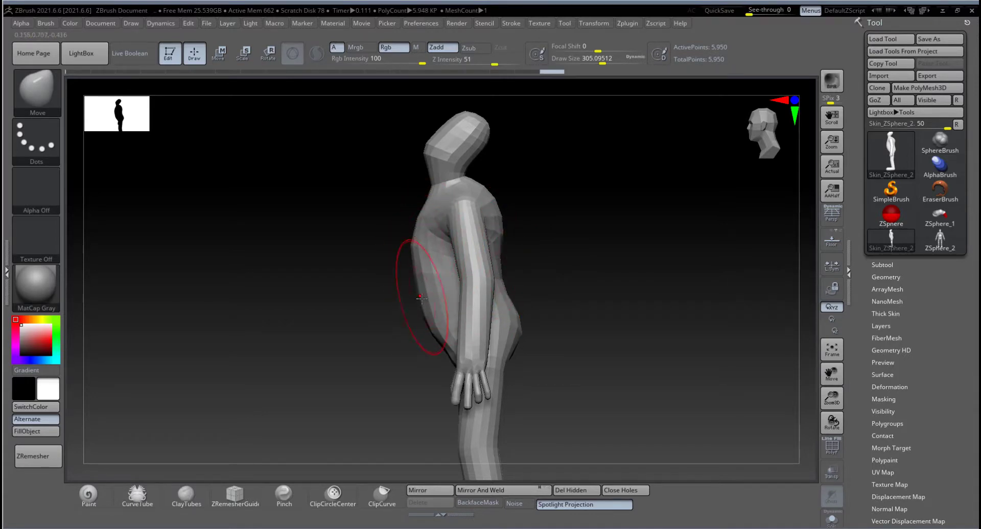
pyautogui.moveTo(424, 301); pyautogui.dragTo(443, 325)
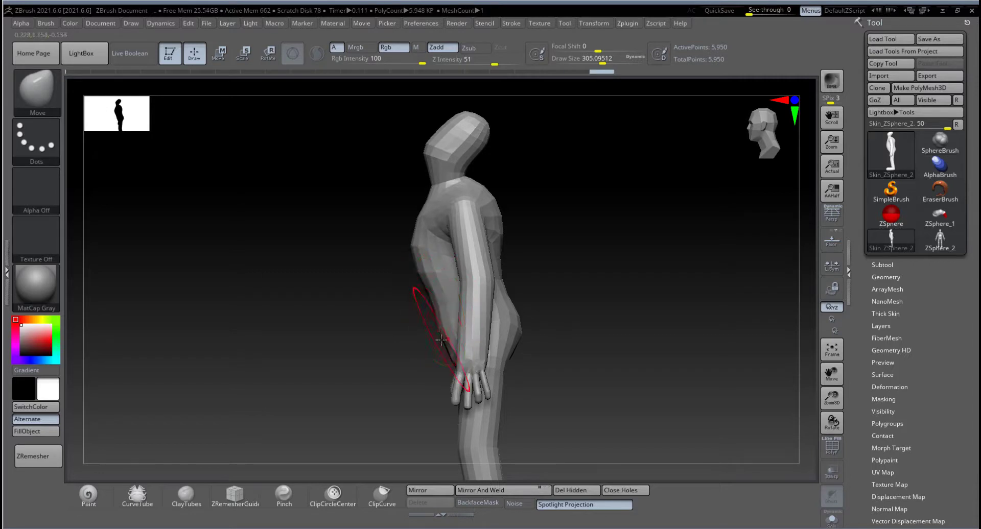
# Adjust the shoulders and upper back from behind with the Move brush, and try a smoothing stroke across the back
pyautogui.moveTo(614, 366); pyautogui.dragTo(521, 362)
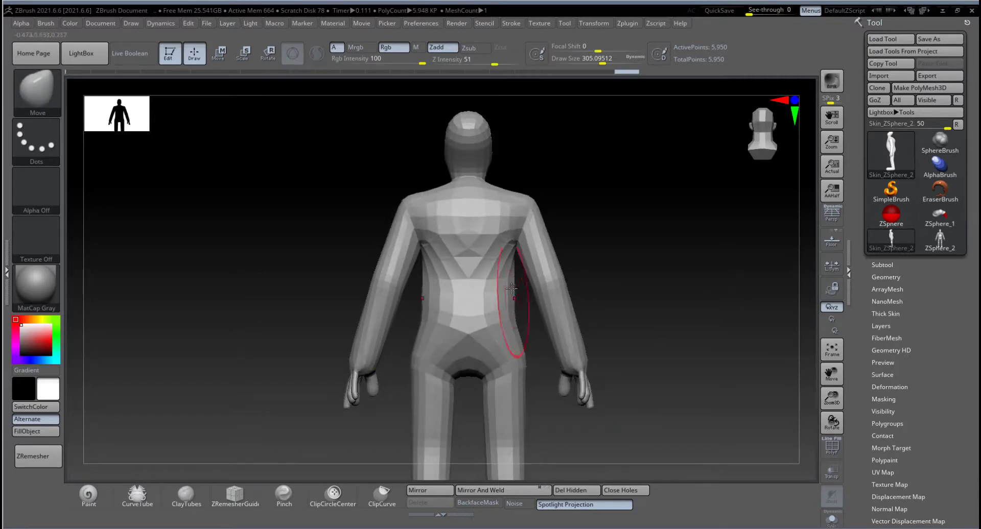
pyautogui.moveTo(517, 242); pyautogui.dragTo(516, 208)
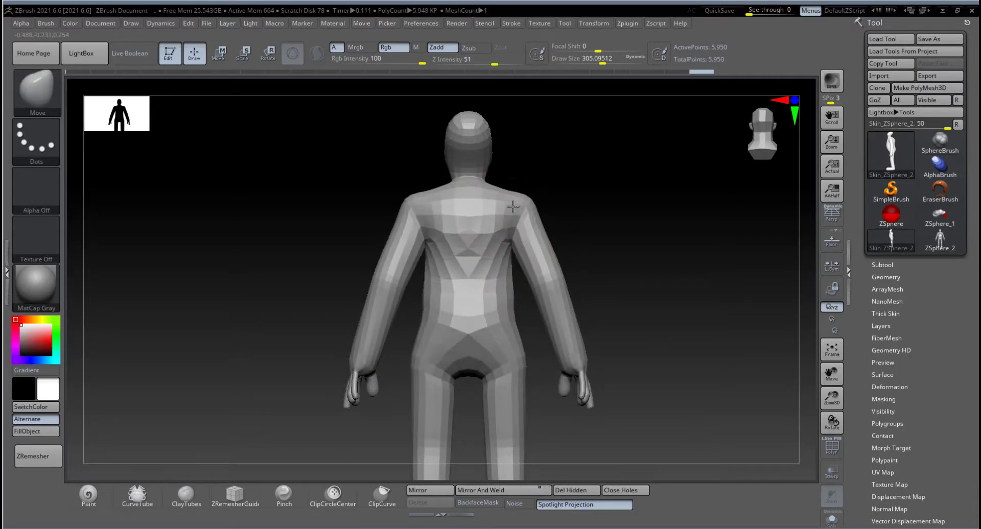
pyautogui.moveTo(436, 204); pyautogui.dragTo(437, 206)
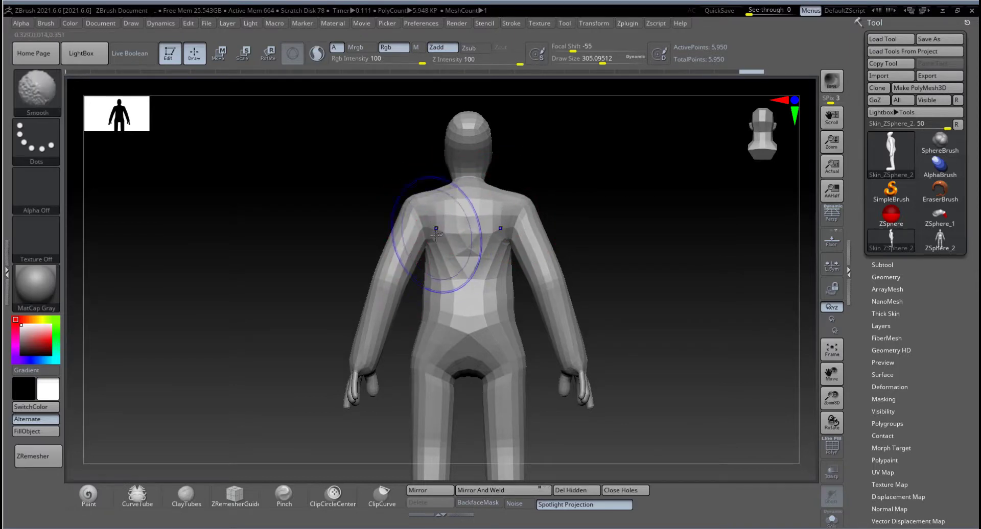
pyautogui.moveTo(436, 237)
pyautogui.keyDown('shift'); pyautogui.mouseDown()
pyautogui.moveTo(428, 244)
pyautogui.moveTo(441, 255)
pyautogui.mouseUp(); pyautogui.keyUp('shift')
pyautogui.hotkey('ctrl', 'z')
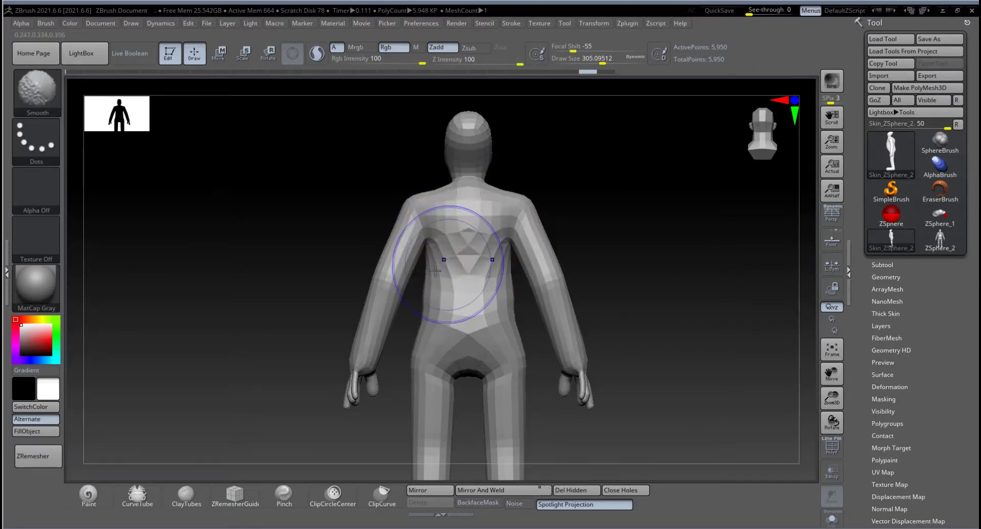
pyautogui.moveTo(632, 319); pyautogui.dragTo(698, 319)
pyautogui.keyDown('alt'); pyautogui.moveTo(553, 344); pyautogui.dragTo(595, 324); pyautogui.keyUp('alt')
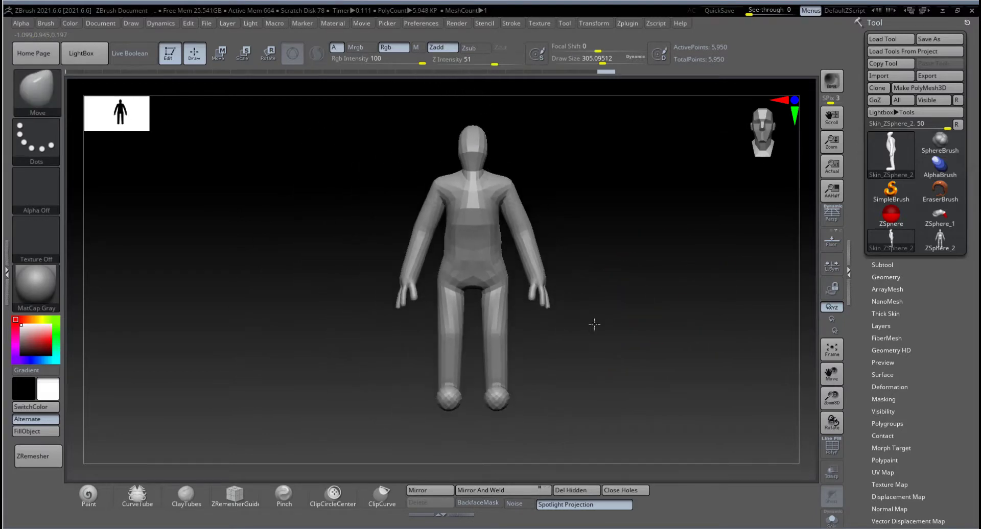
# Open the mesh's geometry settings and check its subdivision levels
pyautogui.click(887, 276)
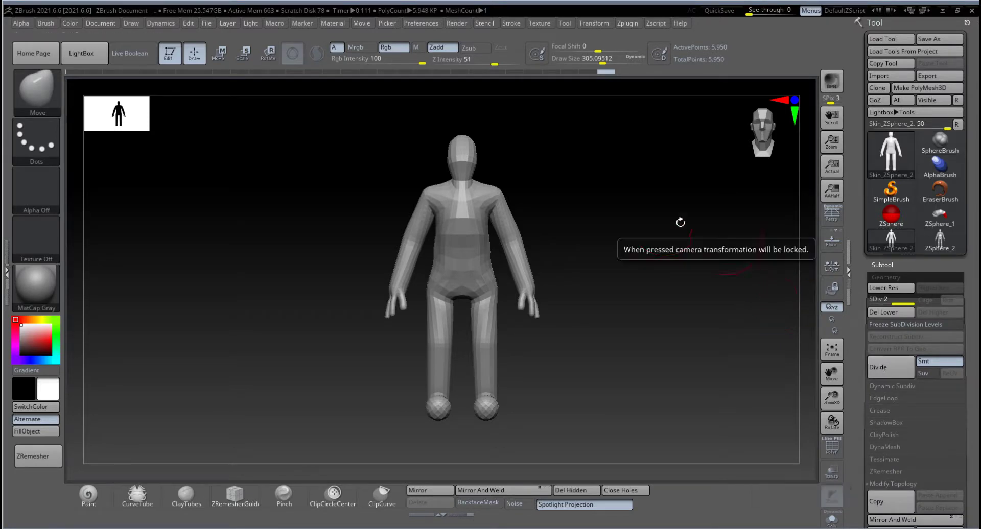
pyautogui.moveTo(680, 221); pyautogui.dragTo(621, 283)
pyautogui.moveTo(974, 346); pyautogui.dragTo(974, 326)
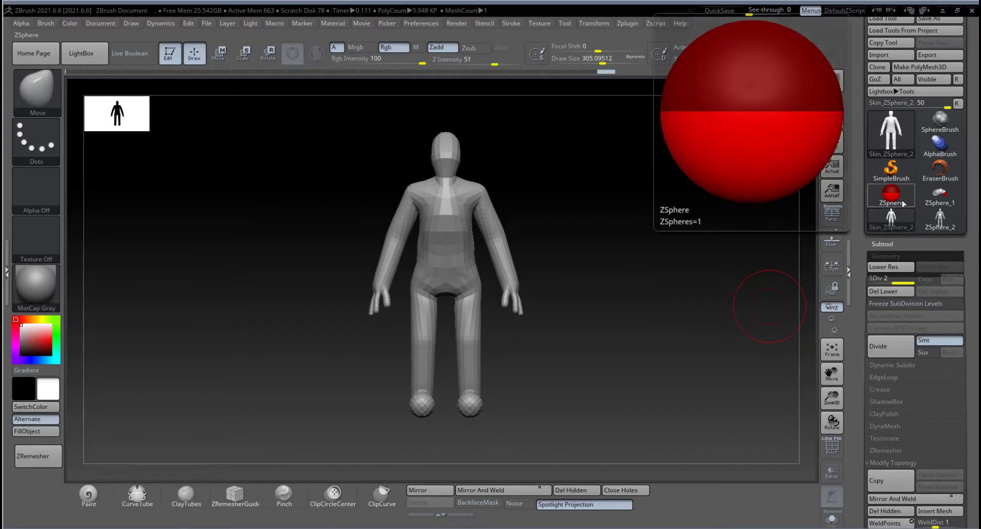
# Start a new model from a single ZSphere and reduce the draw size to about 101
pyautogui.click(891, 196)
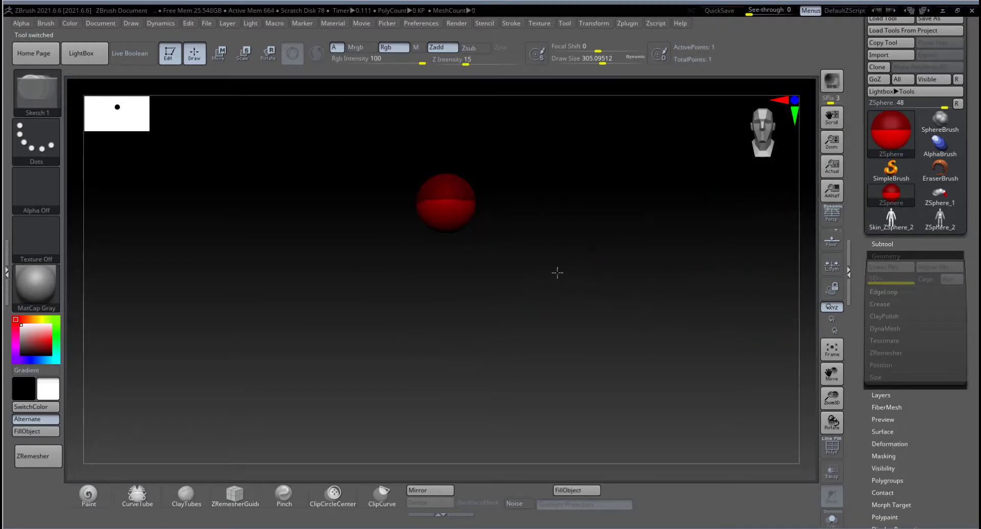
pyautogui.keyDown('alt'); pyautogui.moveTo(560, 259); pyautogui.dragTo(542, 317); pyautogui.keyUp('alt')
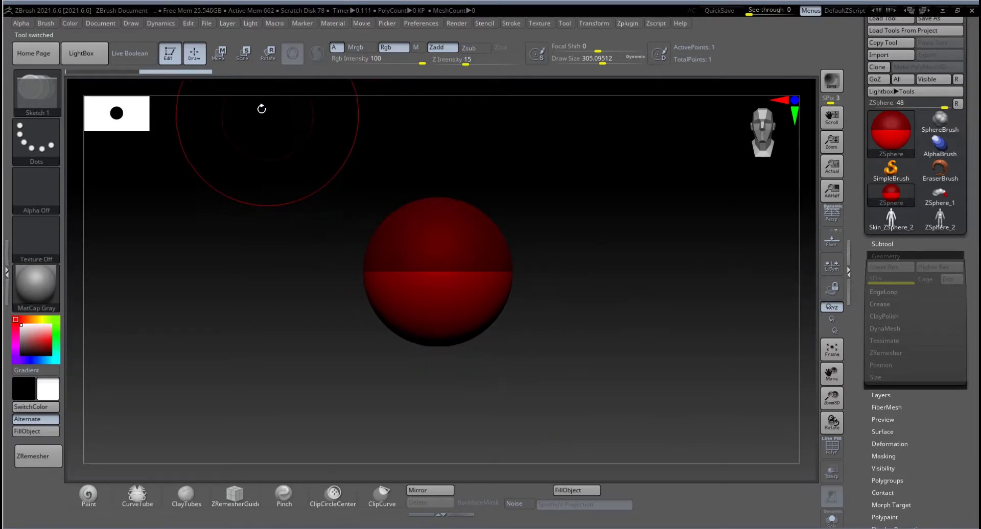
pyautogui.press('space')
pyautogui.moveTo(507, 257); pyautogui.dragTo(428, 285)
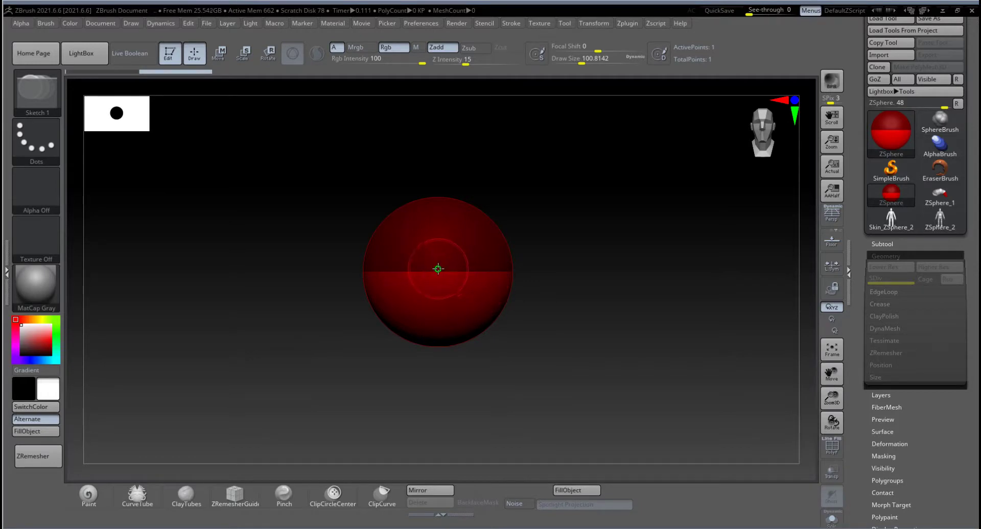
# Add a second ZSphere to the first and move one end sphere away along the body axis to form a horizontal torso
pyautogui.moveTo(438, 269); pyautogui.dragTo(445, 325)
pyautogui.moveTo(629, 322); pyautogui.dragTo(572, 316)
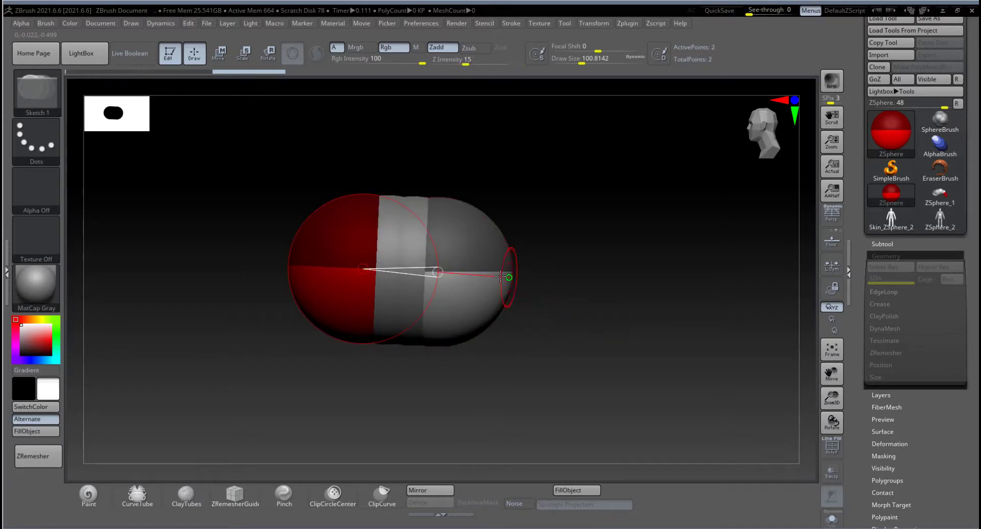
pyautogui.press('w')
pyautogui.moveTo(337, 271); pyautogui.dragTo(606, 271)
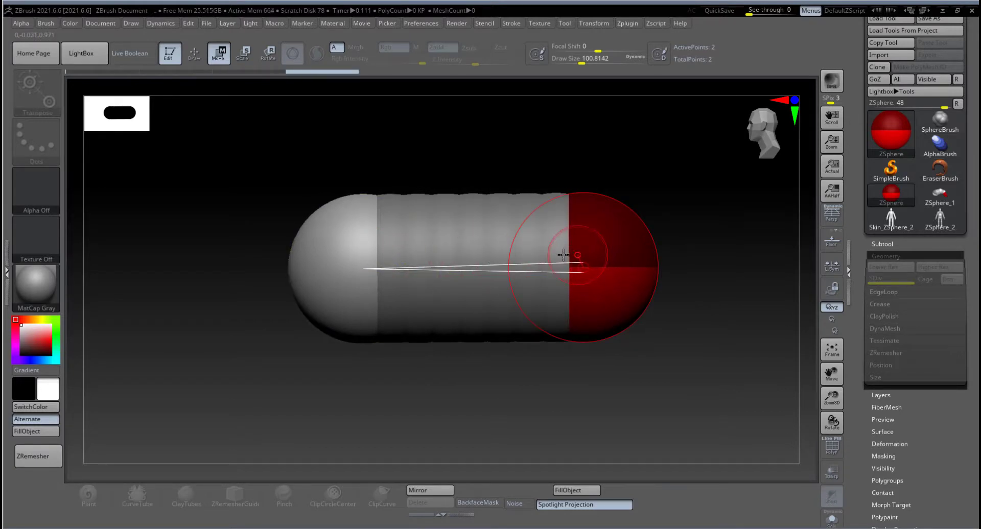
# Add two ZSpheres at the front of the torso, pull the end one up and forward as a neck, and scale the neck's base joint
pyautogui.keyDown('shift'); pyautogui.moveTo(248, 257); pyautogui.dragTo(320, 272); pyautogui.keyUp('shift')
pyautogui.press('q')
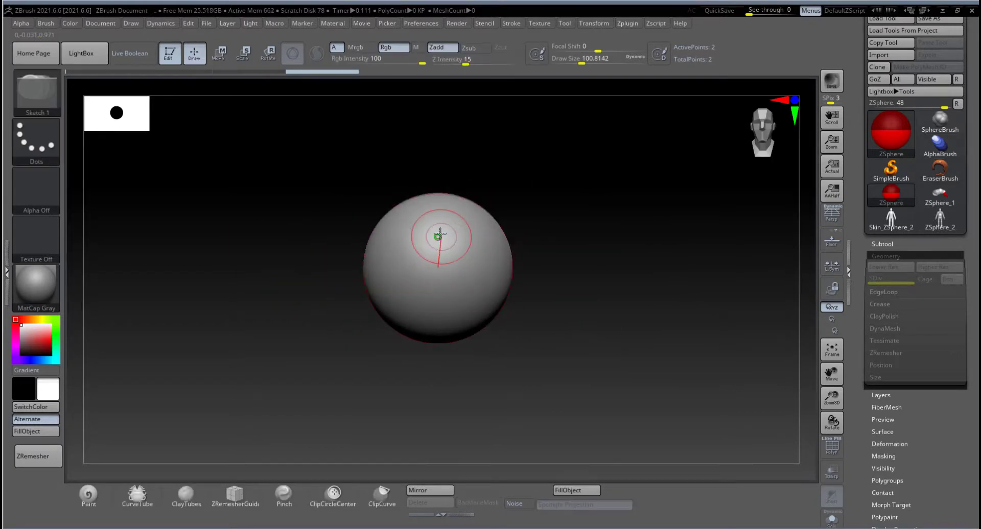
pyautogui.moveTo(438, 251); pyautogui.dragTo(443, 255)
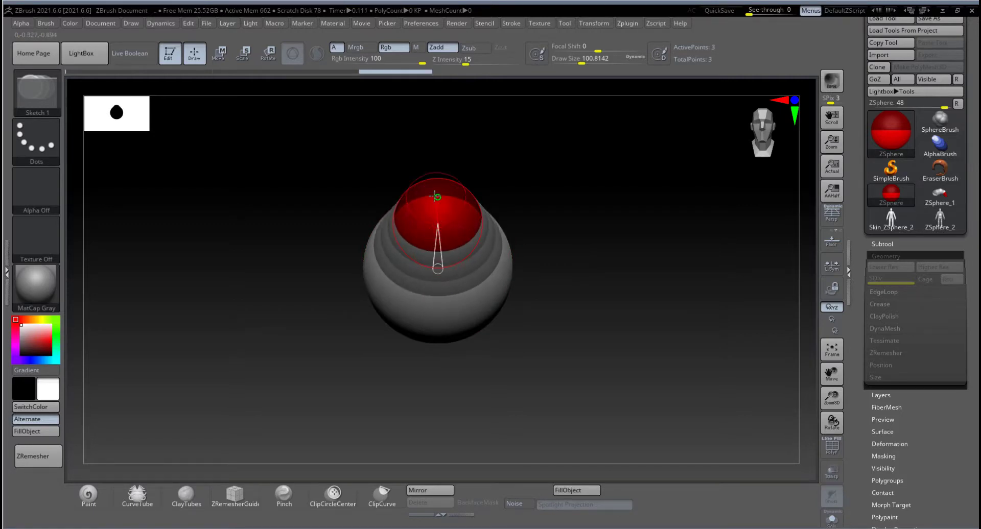
pyautogui.moveTo(438, 197); pyautogui.dragTo(437, 233)
pyautogui.moveTo(618, 274); pyautogui.dragTo(536, 255)
pyautogui.press('w')
pyautogui.moveTo(435, 195); pyautogui.dragTo(339, 139)
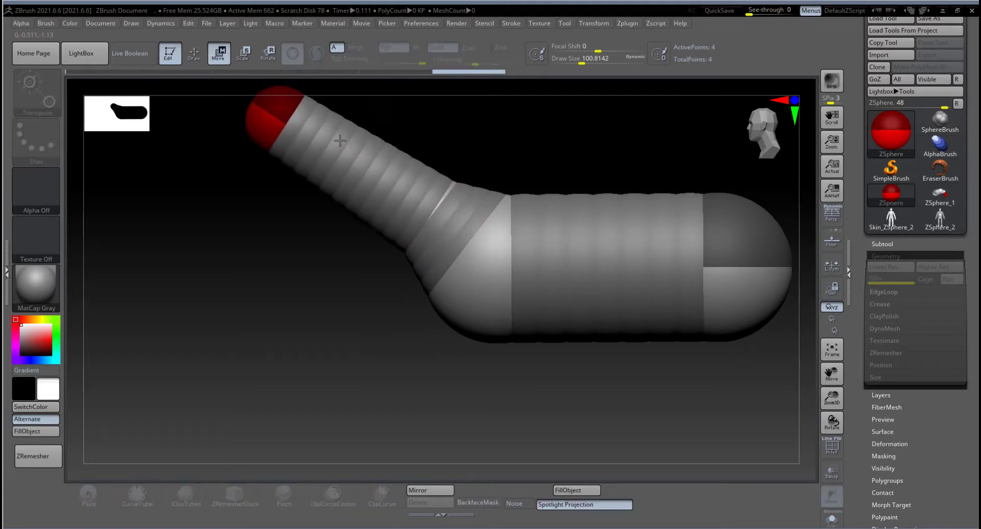
pyautogui.press('e')
pyautogui.moveTo(437, 212); pyautogui.dragTo(446, 212)
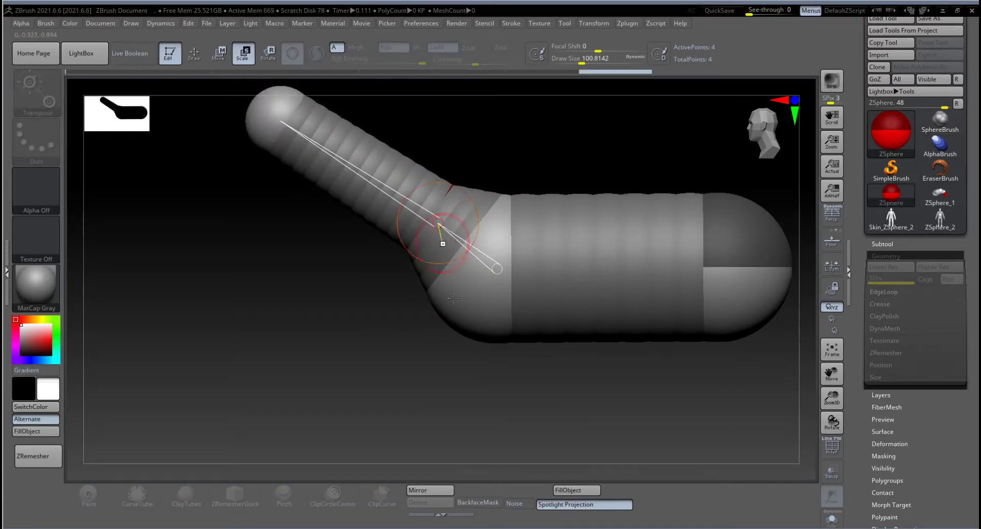
# Add symmetrical leg-base ZSpheres to the lower sides of the torso at the shoulders and hips
pyautogui.keyDown('alt'); pyautogui.moveTo(427, 327); pyautogui.dragTo(341, 294); pyautogui.keyUp('alt')
pyautogui.press('q')
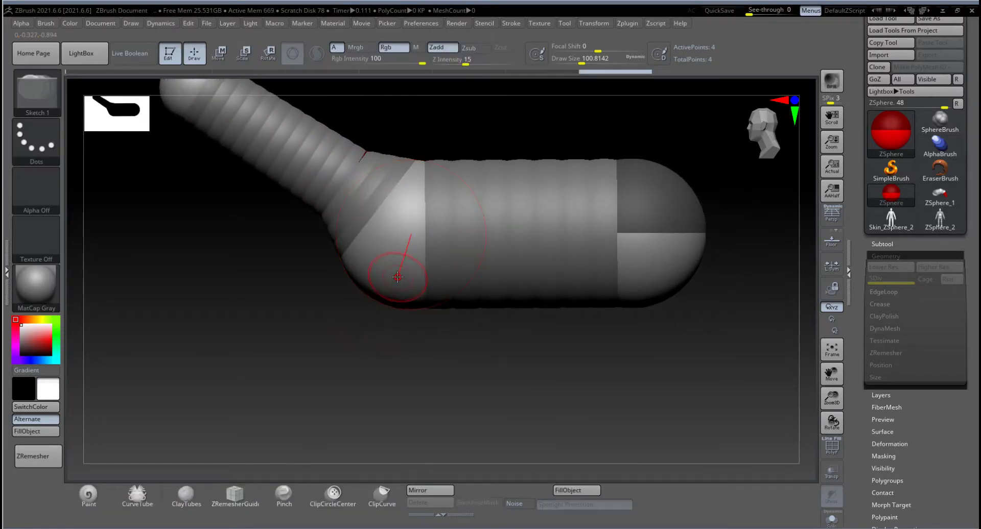
pyautogui.moveTo(397, 278)
pyautogui.mouseDown()
pyautogui.moveTo(407, 304)
pyautogui.moveTo(411, 235)
pyautogui.mouseUp()
pyautogui.moveTo(664, 267); pyautogui.dragTo(670, 301)
pyautogui.moveTo(611, 338); pyautogui.dragTo(566, 367)
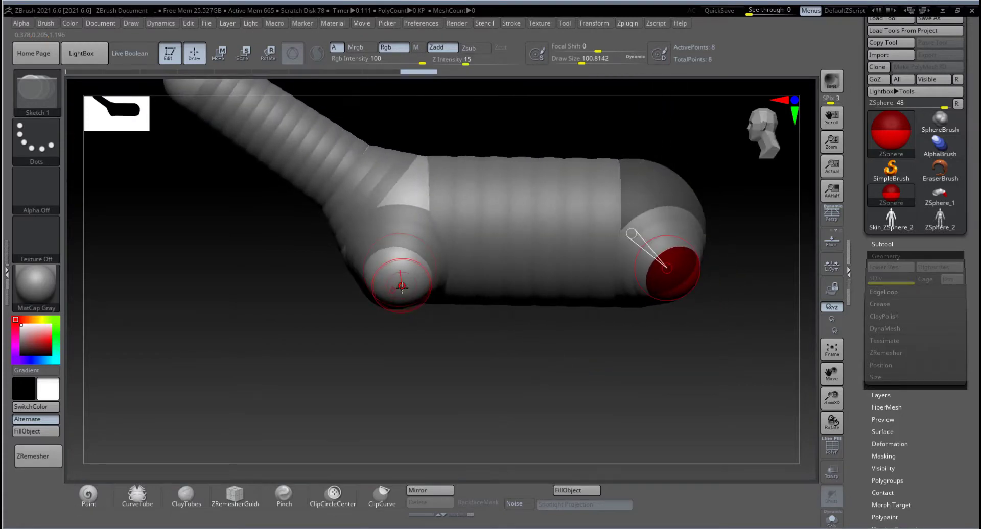
# Add another ZSphere to each leg base and pull the front pair straight down to form the front legs
pyautogui.moveTo(402, 286); pyautogui.dragTo(405, 312)
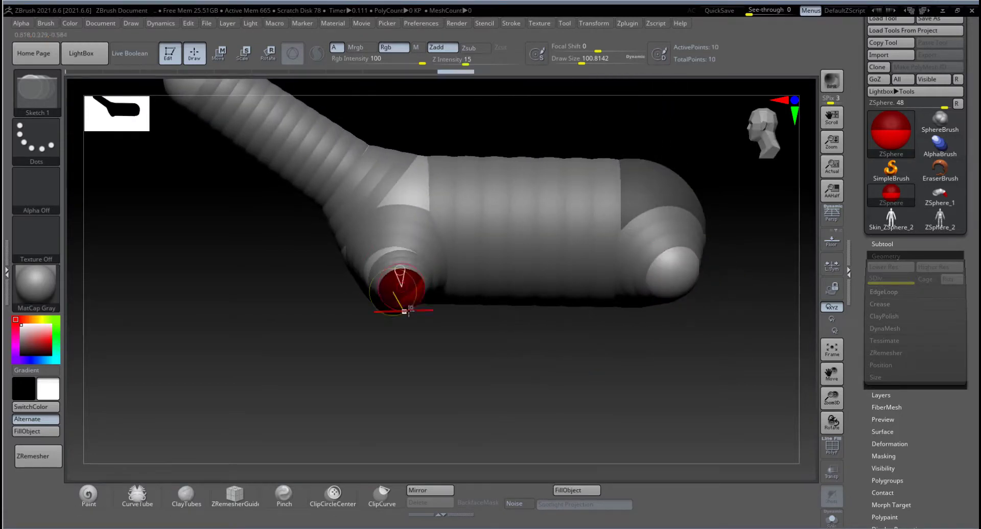
pyautogui.moveTo(670, 292); pyautogui.dragTo(673, 313)
pyautogui.press('w')
pyautogui.moveTo(406, 295); pyautogui.dragTo(415, 429)
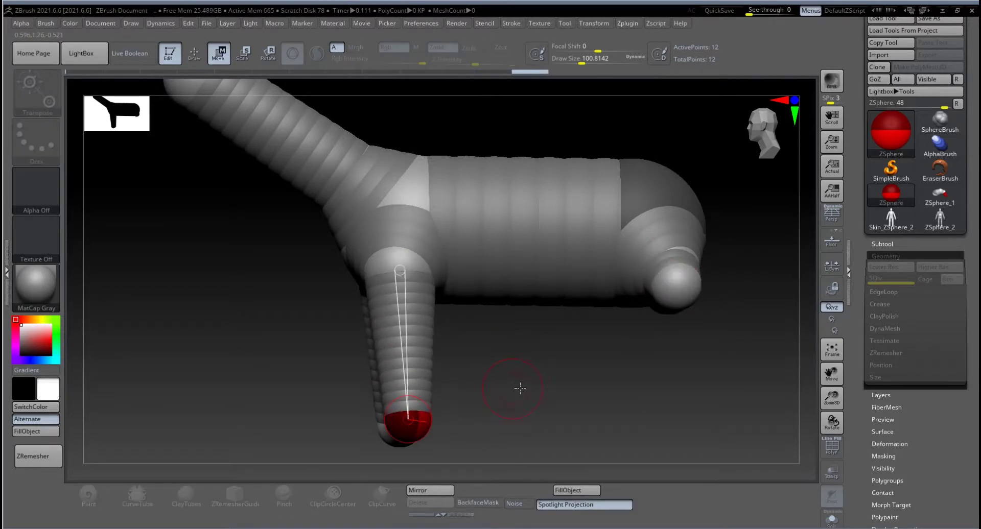
# Extend the front leg ends downward and pull the rear leg ZSpheres straight down to form matching rear legs
pyautogui.keyDown('ctrl'); pyautogui.moveTo(519, 388); pyautogui.dragTo(460, 337, button='right'); pyautogui.keyUp('ctrl')
pyautogui.moveTo(404, 350); pyautogui.dragTo(404, 400)
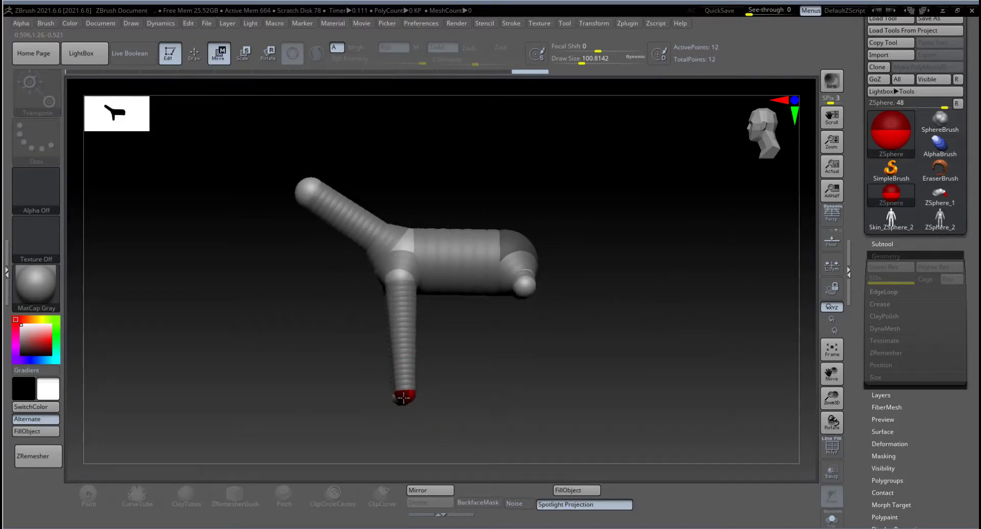
pyautogui.moveTo(526, 288); pyautogui.dragTo(528, 389)
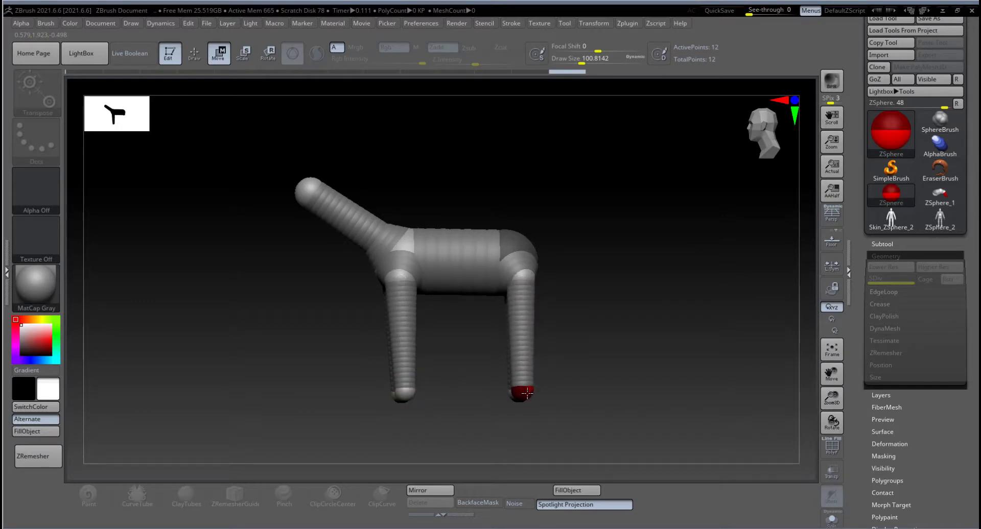
pyautogui.moveTo(620, 346); pyautogui.dragTo(779, 284)
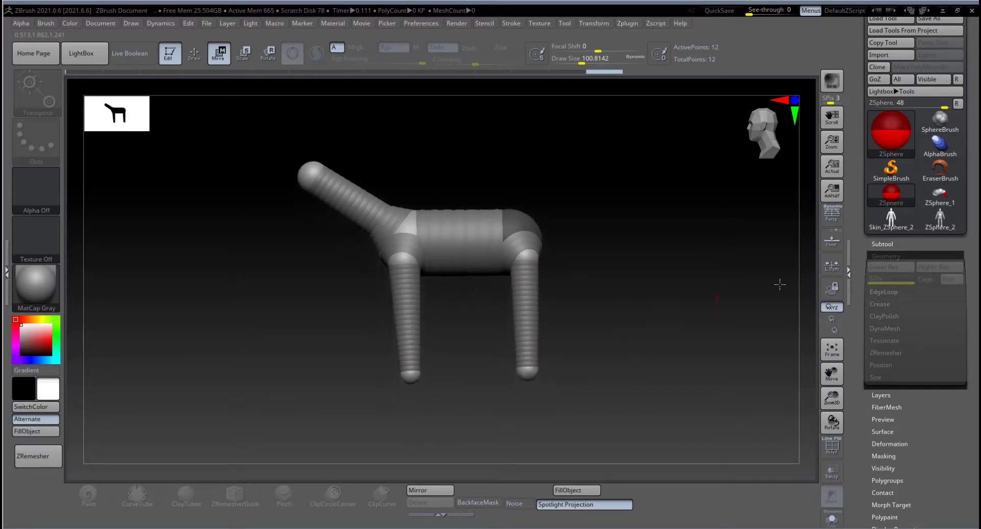
# Show the floor grid and raise the front and rear feet to just above the floor line
pyautogui.click(833, 248)
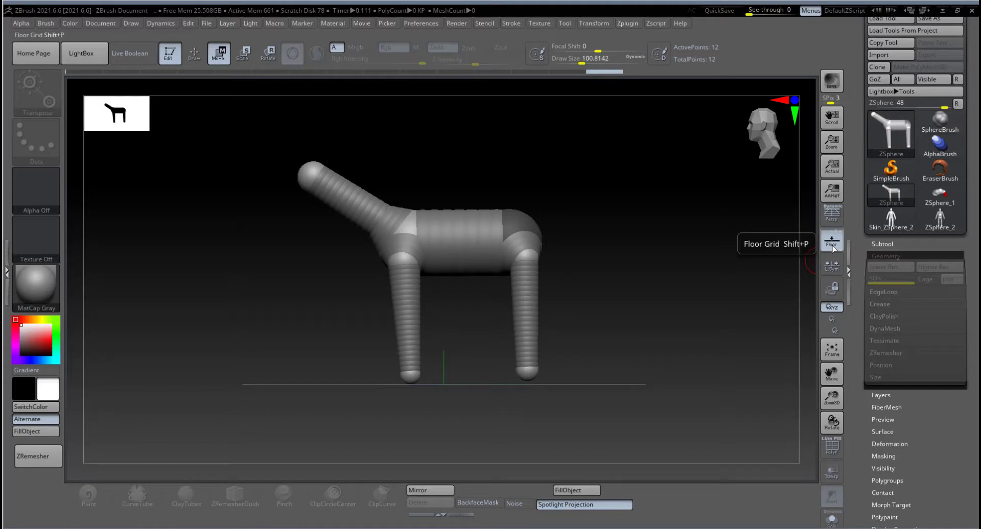
pyautogui.click(834, 249)
pyautogui.click(833, 249)
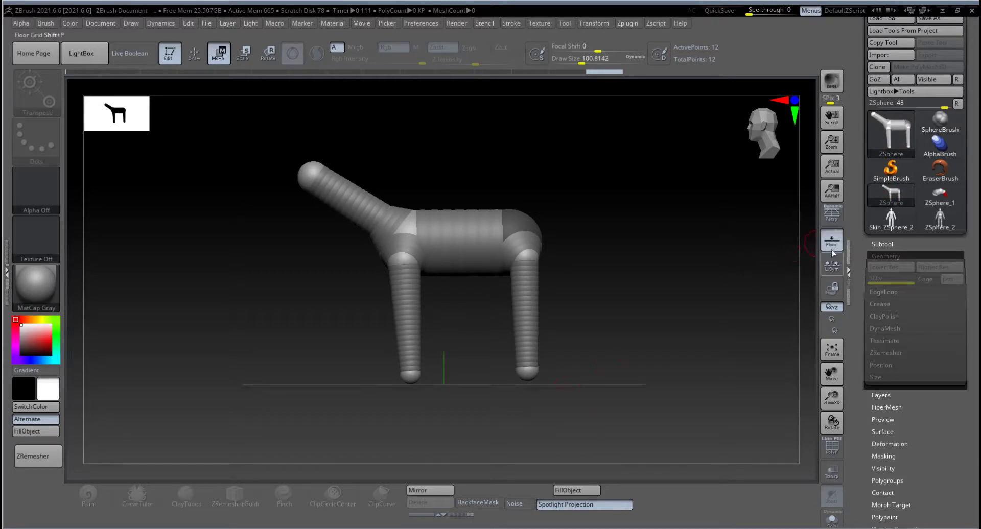
pyautogui.moveTo(414, 381); pyautogui.dragTo(426, 375)
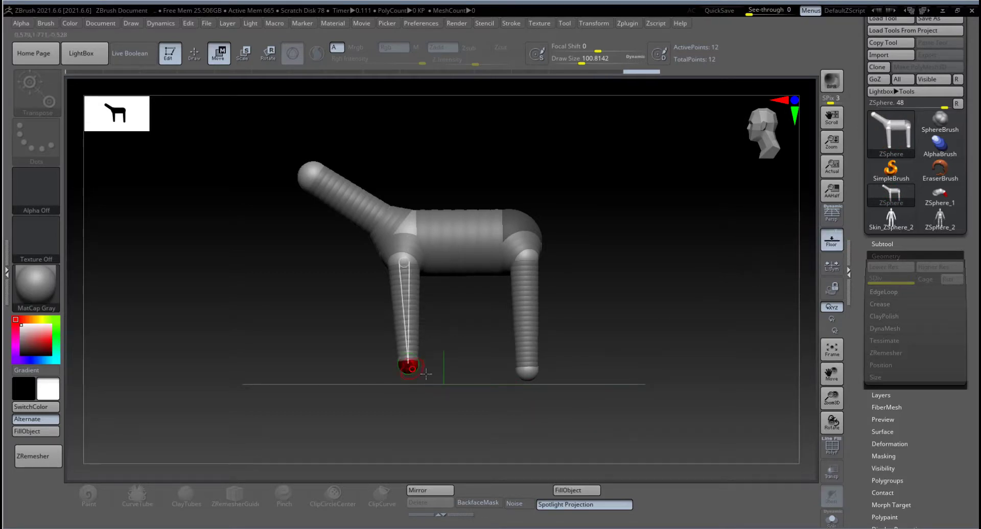
pyautogui.moveTo(528, 378); pyautogui.dragTo(533, 366)
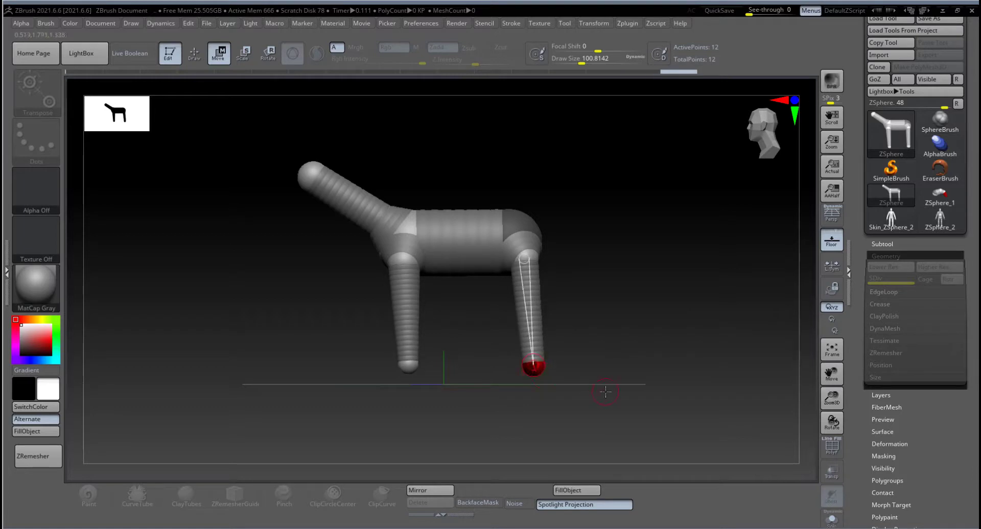
pyautogui.moveTo(629, 364)
pyautogui.mouseDown()
pyautogui.moveTo(639, 353)
pyautogui.moveTo(632, 361)
pyautogui.mouseUp()
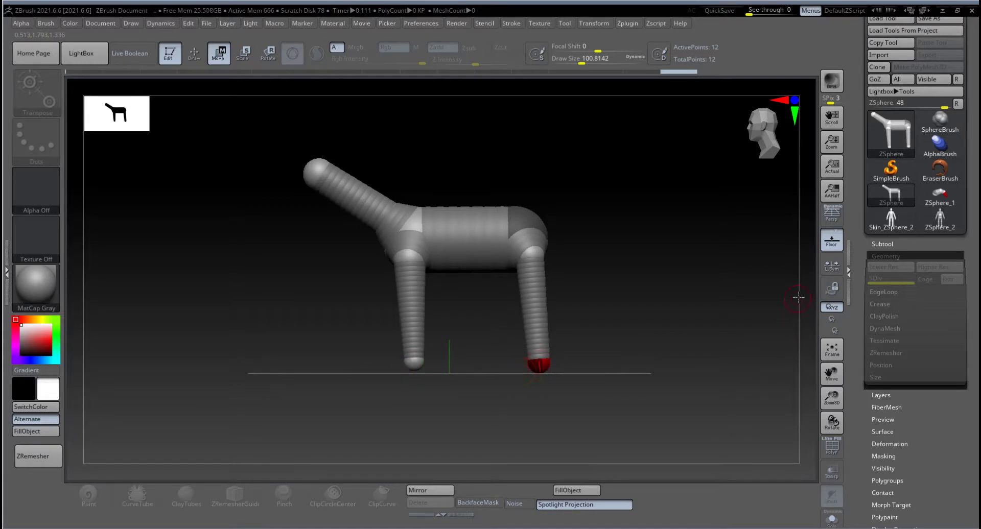
# Rest the front and rear feet on the floor line and adjust the upper leg joints at the shoulders and hips
pyautogui.moveTo(418, 368); pyautogui.dragTo(417, 370)
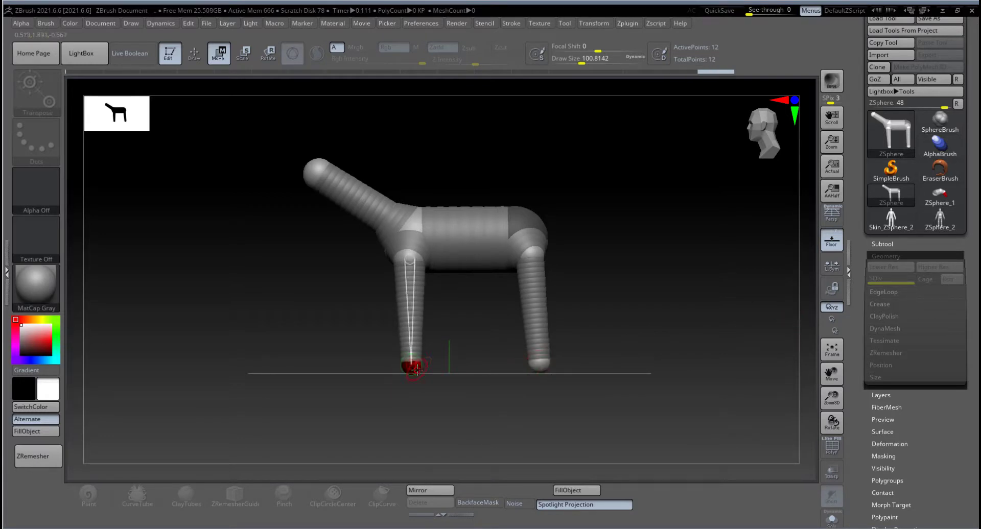
pyautogui.moveTo(548, 370); pyautogui.dragTo(587, 373)
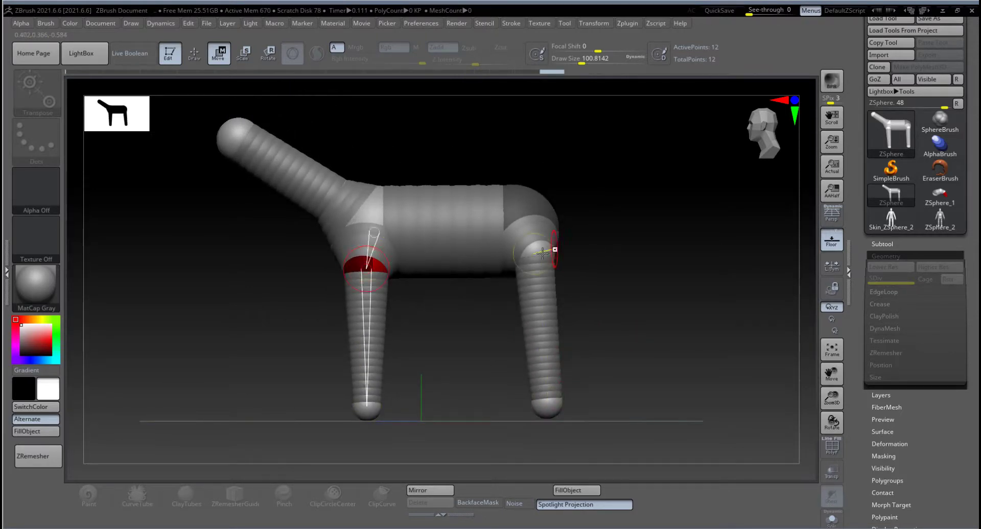
pyautogui.press('e')
pyautogui.moveTo(543, 252); pyautogui.dragTo(563, 378)
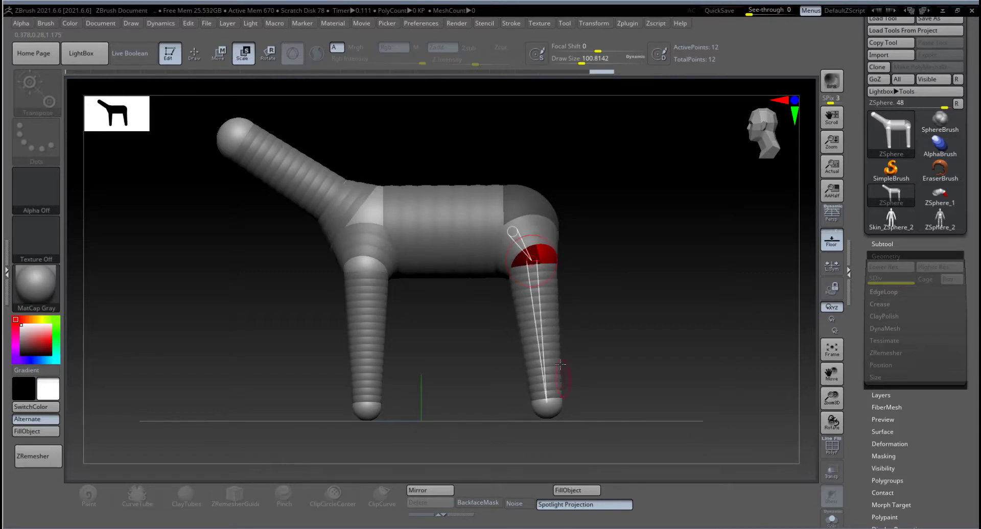
# Add a centred ZSphere to the rear end of the torso and pull it back and slightly down as a long tail
pyautogui.moveTo(609, 224); pyautogui.dragTo(591, 256)
pyautogui.keyDown('alt'); pyautogui.moveTo(671, 239); pyautogui.dragTo(562, 259); pyautogui.keyUp('alt')
pyautogui.press('q')
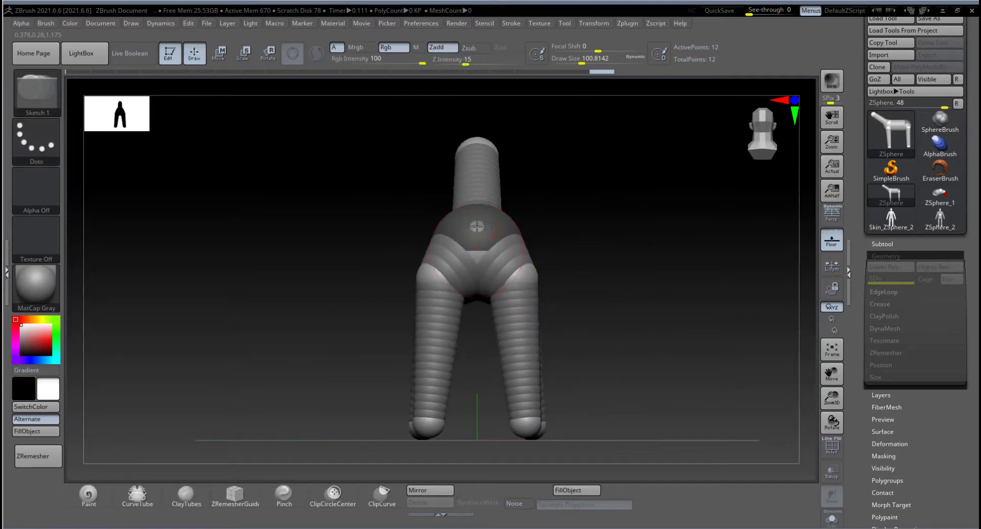
pyautogui.moveTo(476, 226); pyautogui.dragTo(478, 236)
pyautogui.moveTo(578, 226)
pyautogui.mouseDown()
pyautogui.moveTo(614, 225)
pyautogui.moveTo(598, 224)
pyautogui.mouseUp()
pyautogui.press('w')
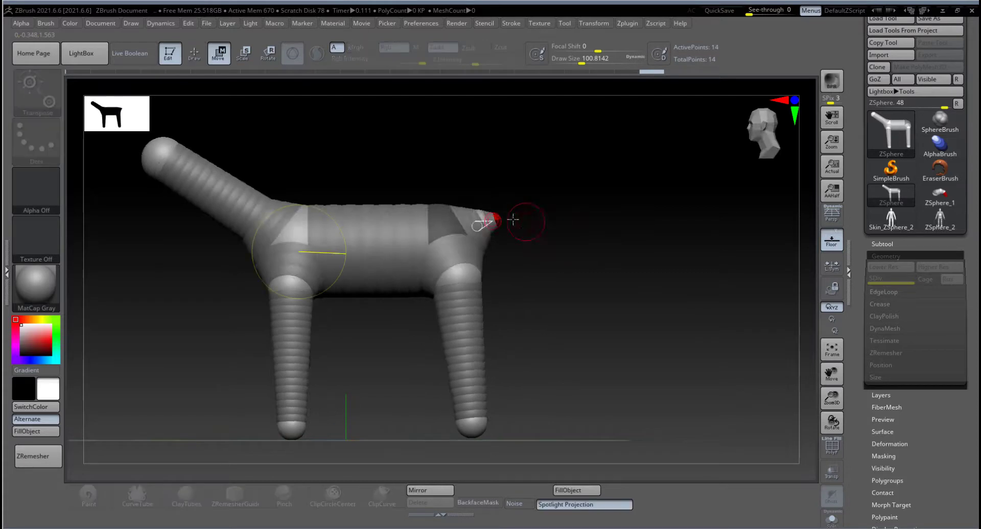
pyautogui.moveTo(500, 219); pyautogui.dragTo(695, 282)
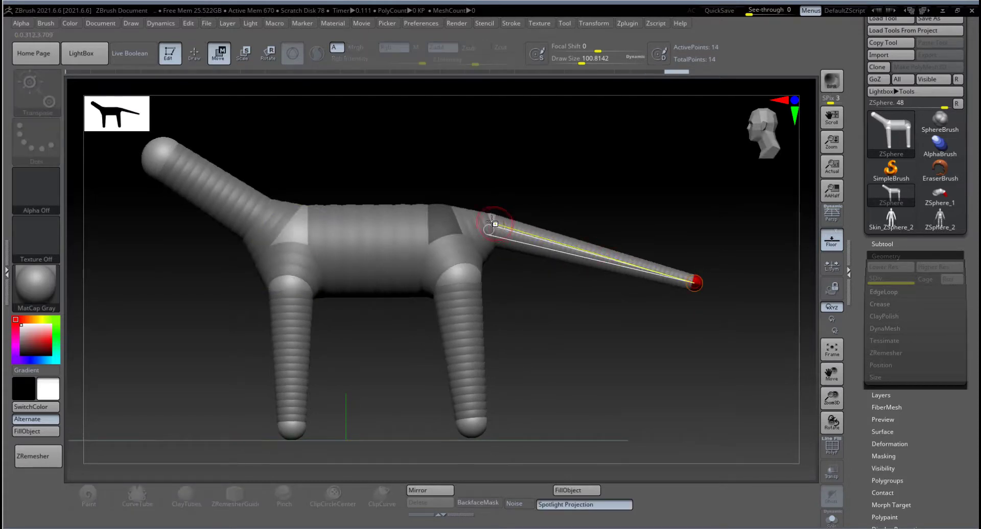
# Scale the tail's base joint and move it up and inward against the top of the rump
pyautogui.press('e')
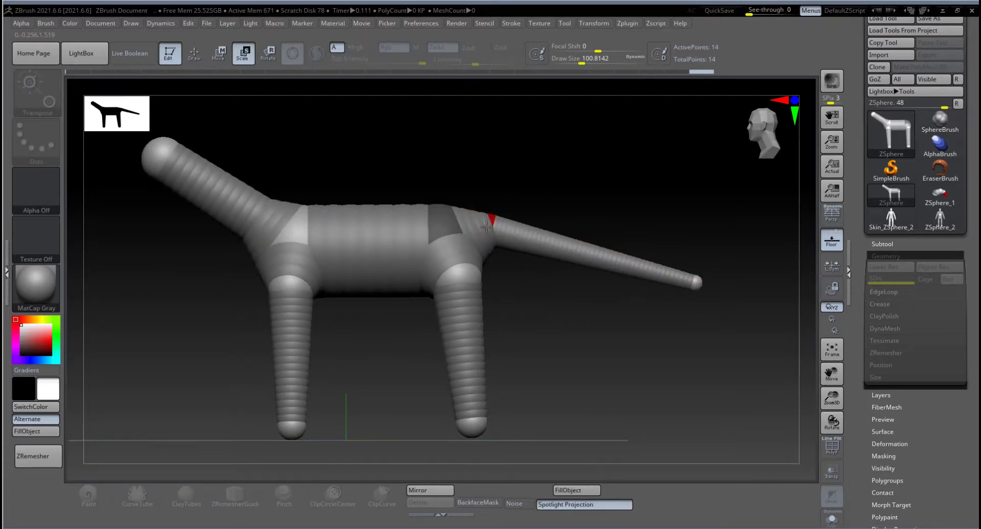
pyautogui.press('w')
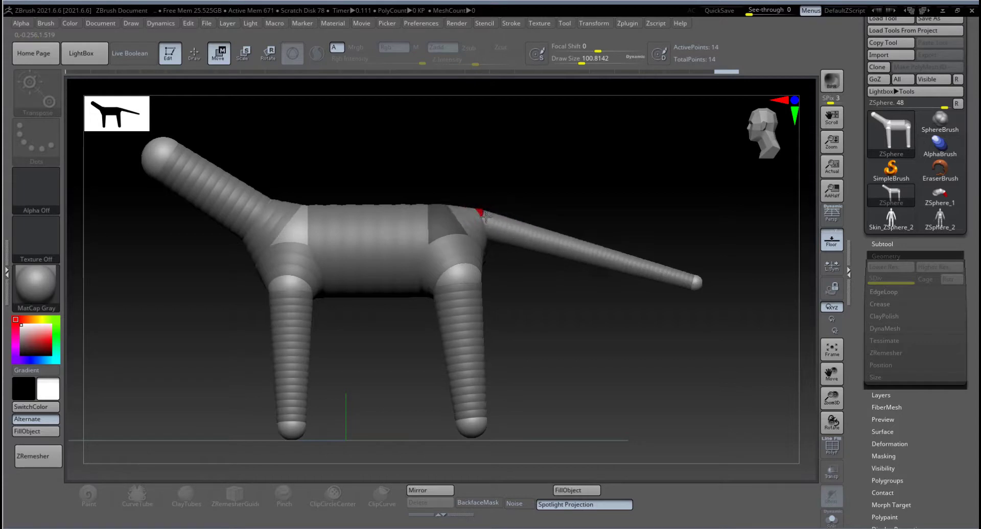
pyautogui.press('f')
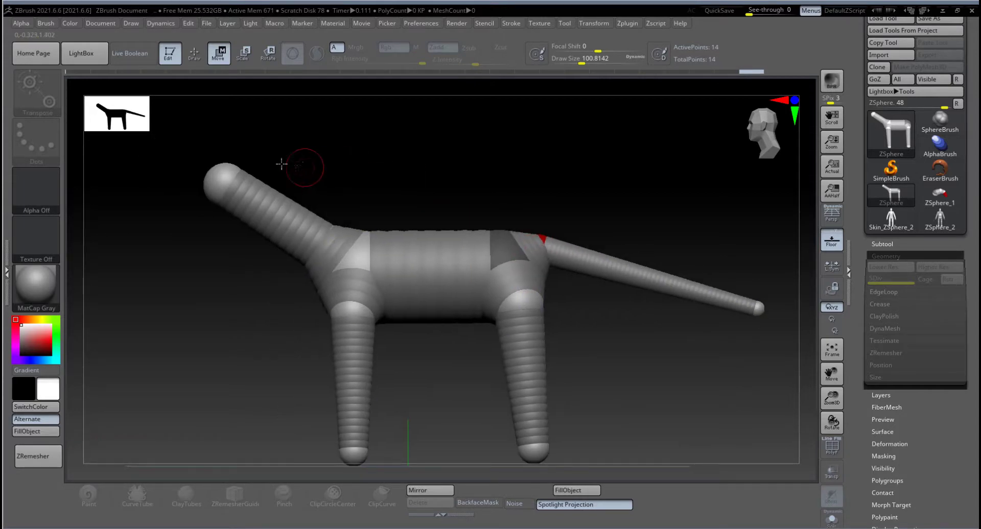
# Raise the neck's end to a steeper angle and pull a new ZSphere forward and down from it to form the head
pyautogui.moveTo(238, 158); pyautogui.dragTo(249, 158)
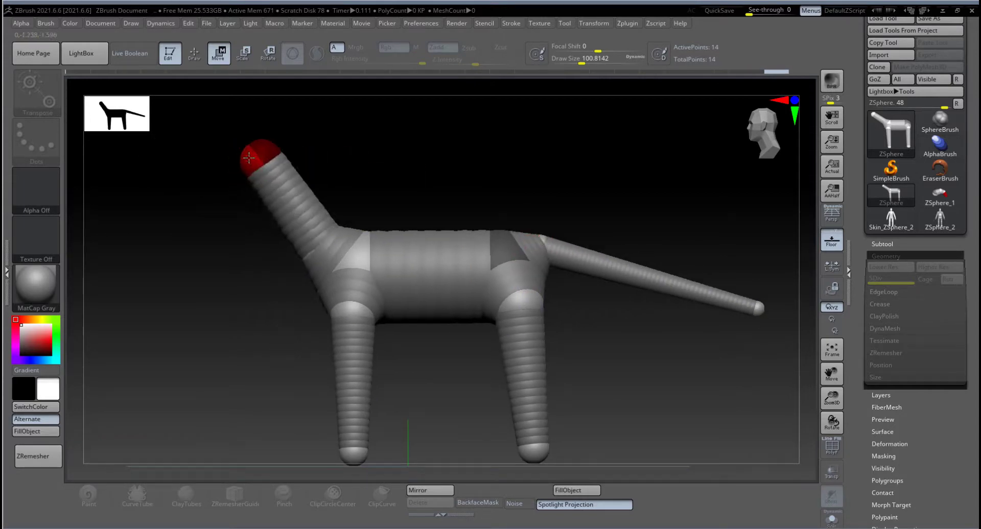
pyautogui.press('e')
pyautogui.press('q')
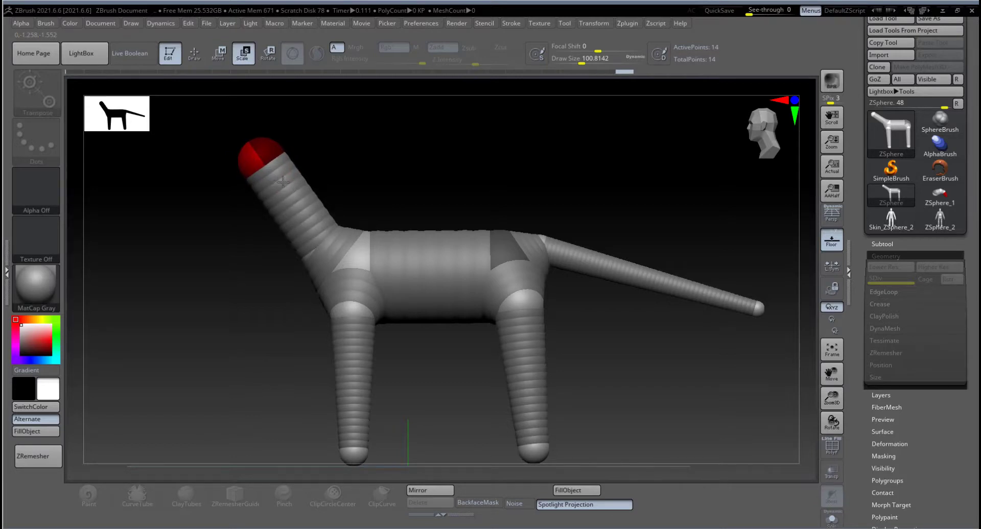
pyautogui.moveTo(362, 164)
pyautogui.mouseDown()
pyautogui.moveTo(385, 164)
pyautogui.moveTo(264, 162)
pyautogui.moveTo(263, 185)
pyautogui.mouseUp()
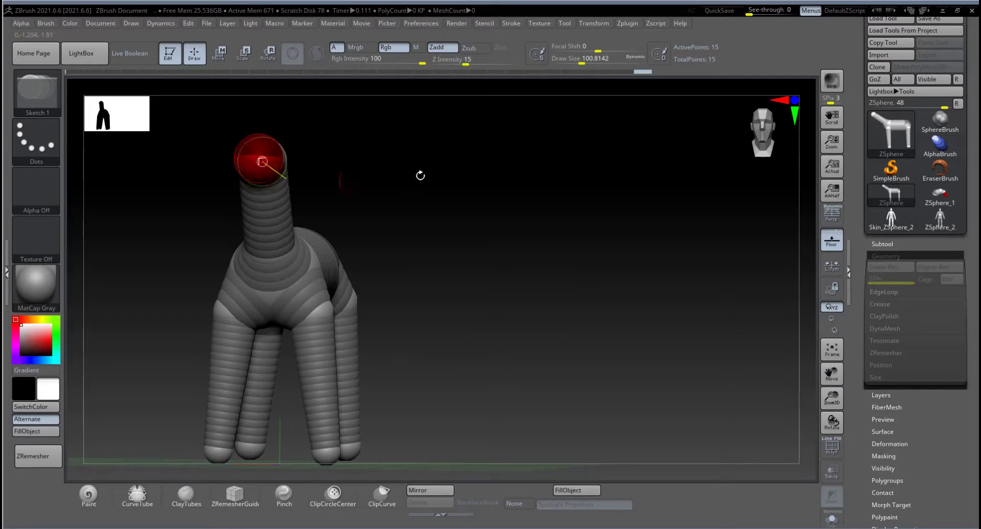
pyautogui.moveTo(421, 175); pyautogui.dragTo(514, 175)
pyautogui.press('w')
pyautogui.moveTo(226, 151); pyautogui.dragTo(185, 172)
pyautogui.moveTo(268, 145); pyautogui.dragTo(270, 145)
pyautogui.moveTo(199, 178); pyautogui.dragTo(208, 170)
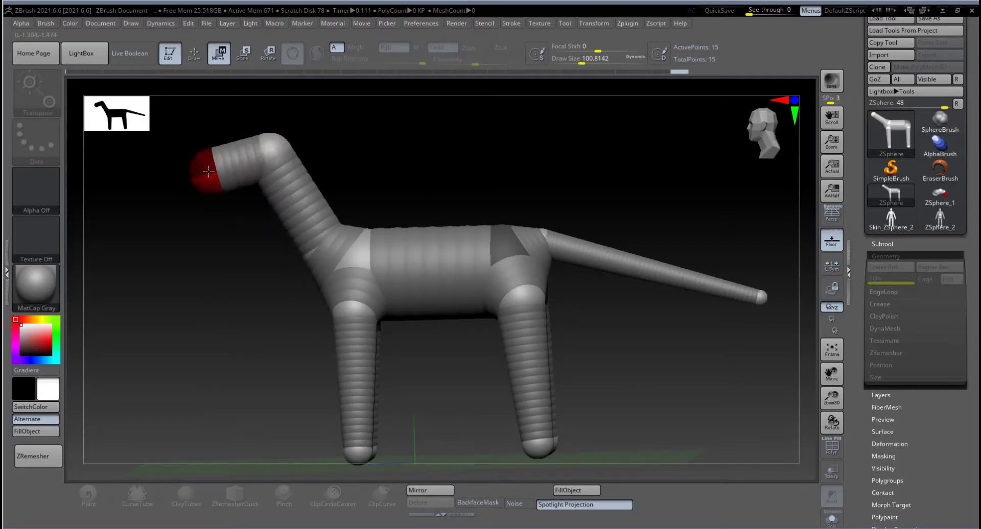
# Shorten the tail to roughly half its length by moving its tip toward the body
pyautogui.moveTo(402, 186)
pyautogui.keyDown('alt'); pyautogui.mouseDown()
pyautogui.moveTo(407, 172)
pyautogui.moveTo(398, 175)
pyautogui.mouseUp(); pyautogui.keyUp('alt')
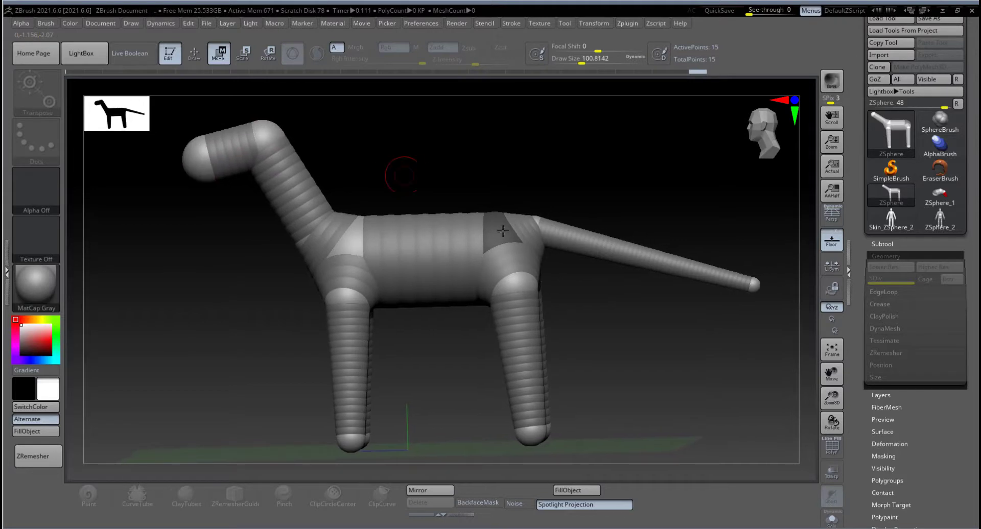
pyautogui.moveTo(755, 284); pyautogui.dragTo(626, 252)
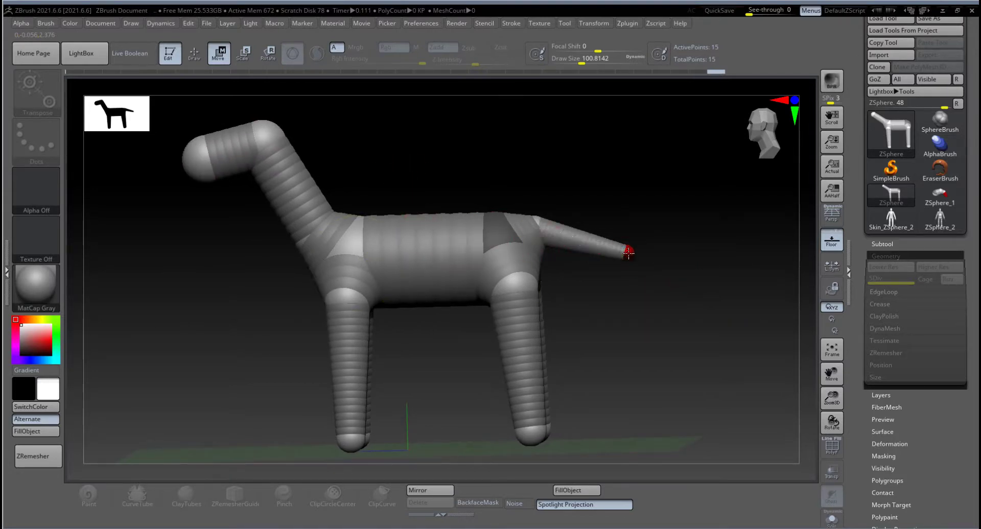
pyautogui.moveTo(629, 252); pyautogui.dragTo(630, 257)
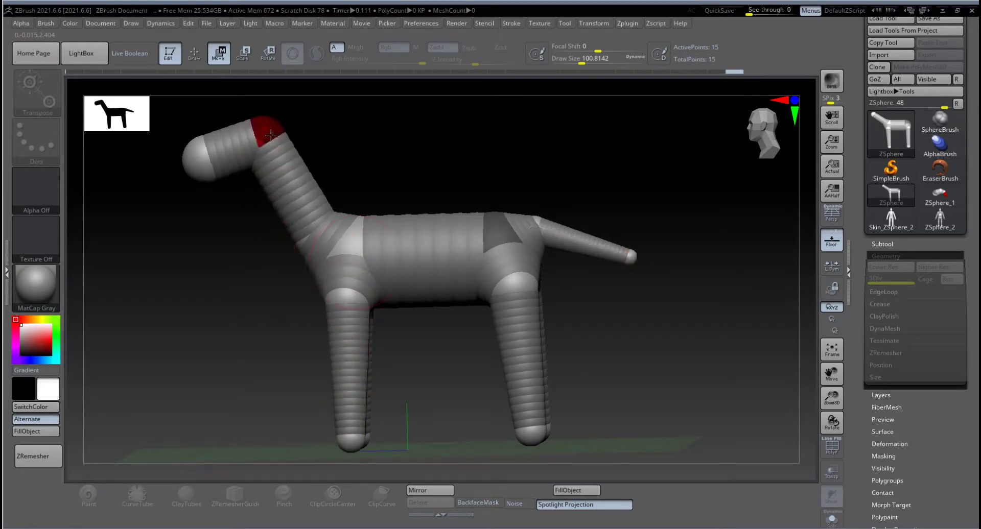
# Add symmetrical ear ZSpheres on top of the head, reduce the draw size to 59.2057, and pull the ear tips upward
pyautogui.moveTo(344, 146)
pyautogui.mouseDown()
pyautogui.moveTo(399, 167)
pyautogui.moveTo(366, 164)
pyautogui.moveTo(326, 181)
pyautogui.mouseUp()
pyautogui.press('q')
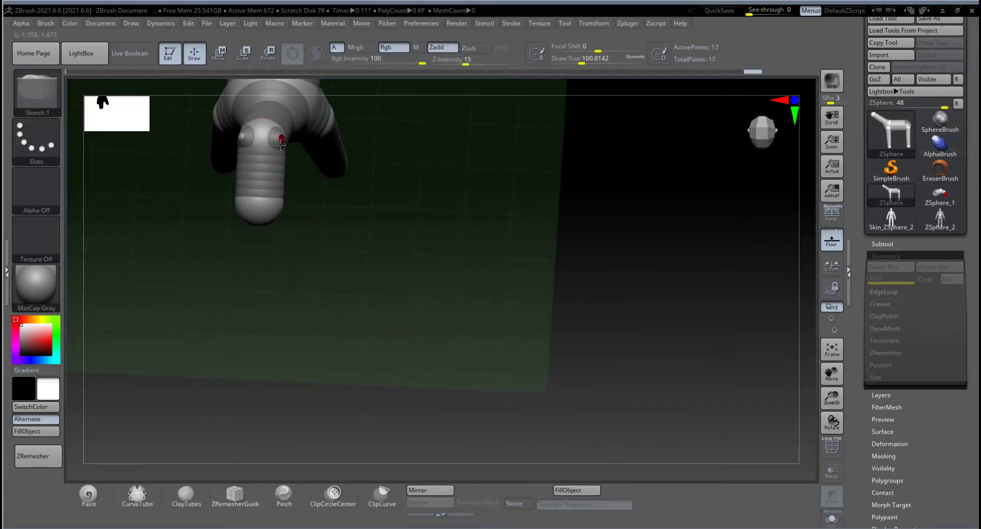
pyautogui.moveTo(281, 145)
pyautogui.mouseDown()
pyautogui.moveTo(294, 137)
pyautogui.moveTo(414, 176)
pyautogui.moveTo(378, 162)
pyautogui.moveTo(327, 168)
pyautogui.mouseUp()
pyautogui.press('w')
pyautogui.press('space')
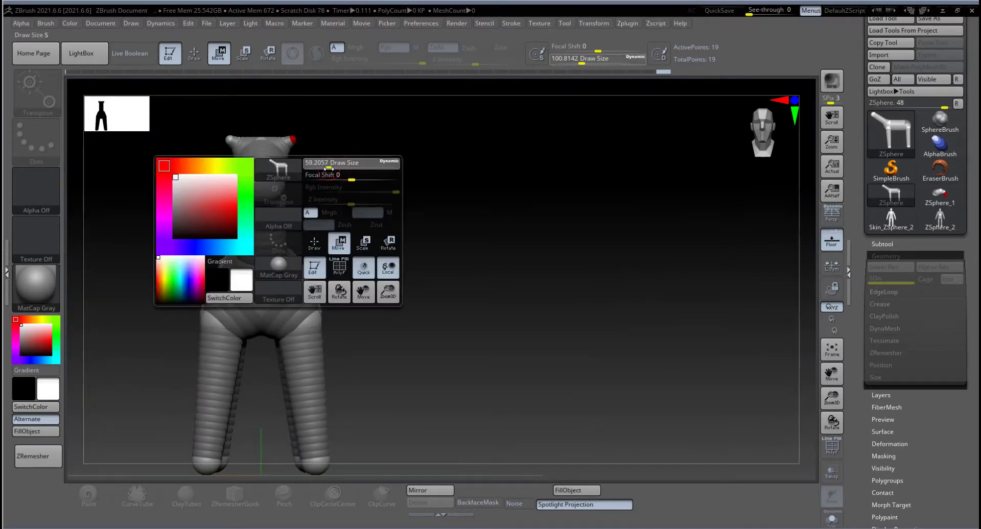
pyautogui.moveTo(297, 137); pyautogui.dragTo(296, 137)
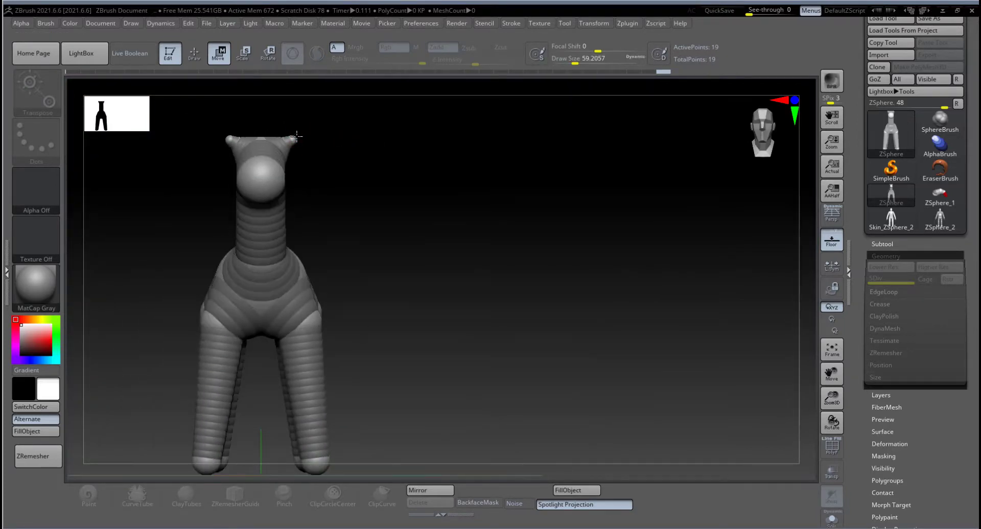
# Preview the creature's adaptive skin from the side and return to the ZSphere display
pyautogui.keyDown('shift'); pyautogui.moveTo(386, 180); pyautogui.dragTo(376, 206); pyautogui.keyUp('shift')
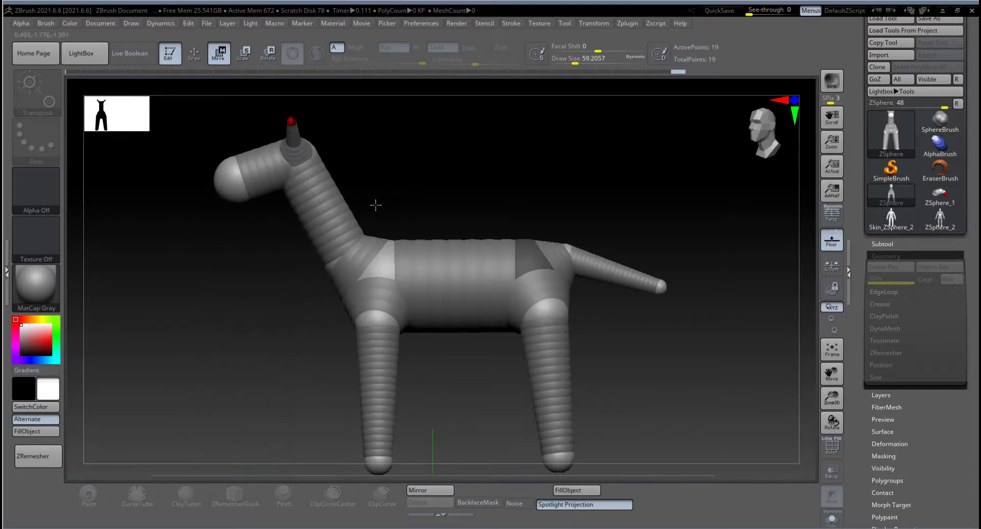
pyautogui.press('a')
pyautogui.press('a')
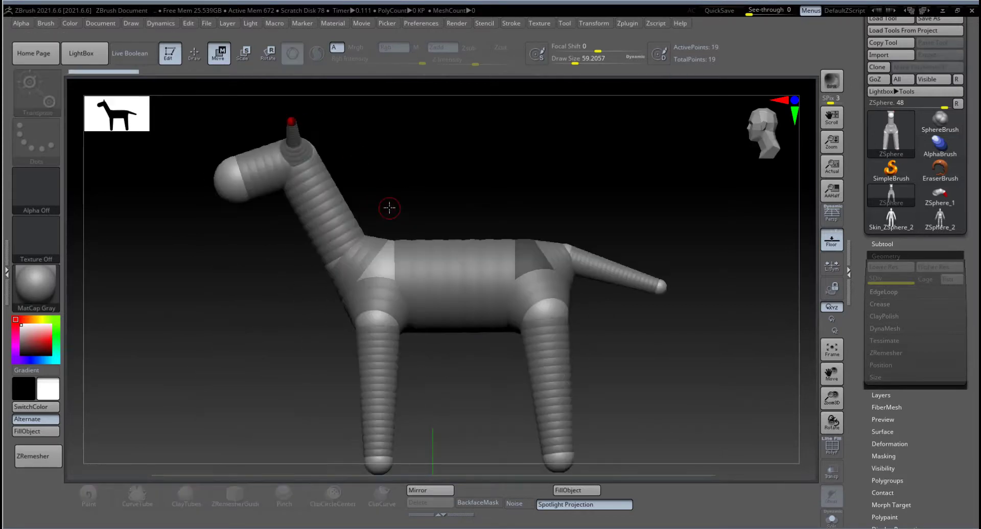
# Insert a ZSphere in the middle of the neck, move it forward to curve the neck, and adjust the neck's base joint
pyautogui.press('q')
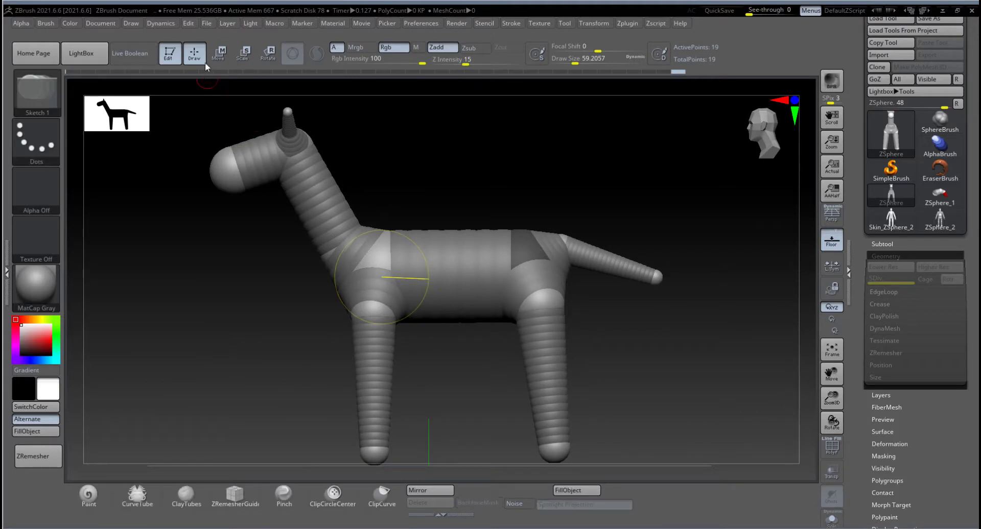
pyautogui.click(320, 198)
pyautogui.press('w')
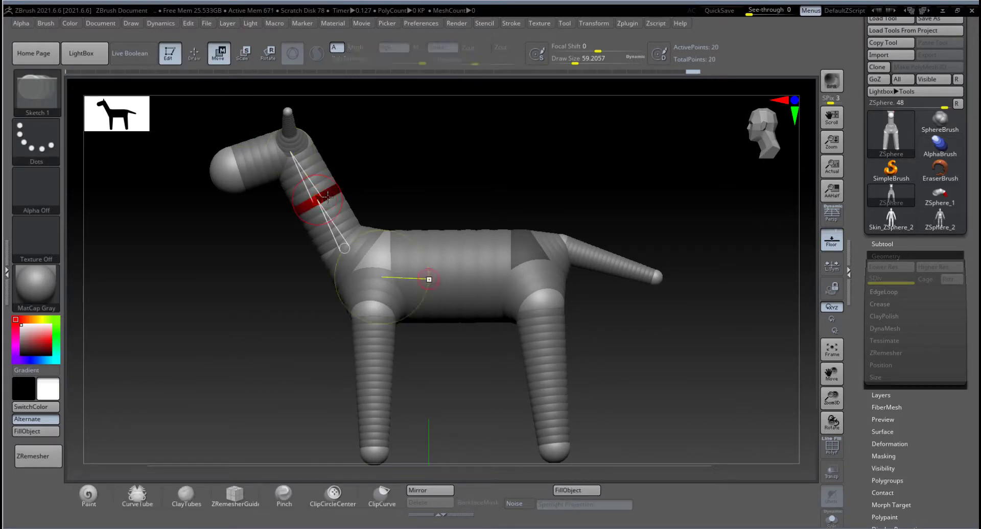
pyautogui.moveTo(325, 198); pyautogui.dragTo(325, 200)
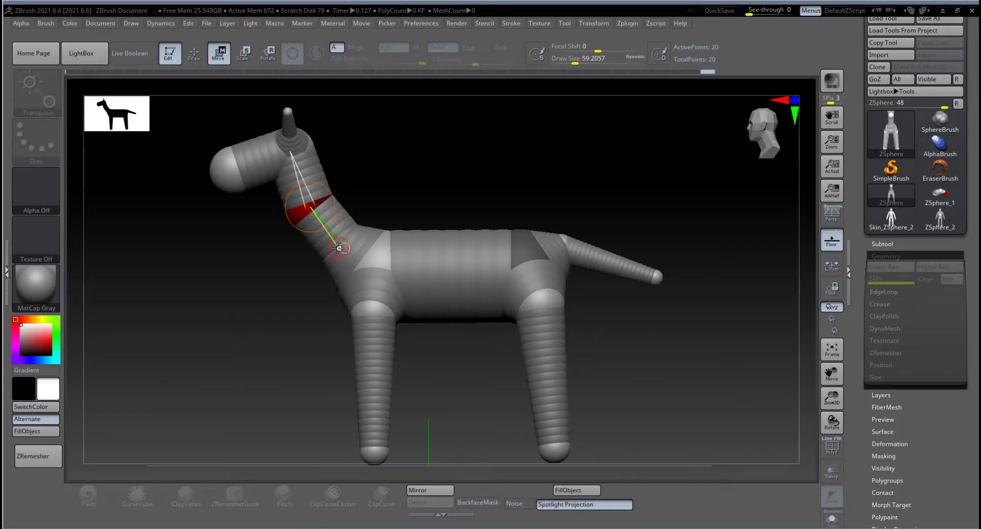
pyautogui.moveTo(344, 250)
pyautogui.mouseDown()
pyautogui.moveTo(339, 281)
pyautogui.moveTo(346, 251)
pyautogui.mouseUp()
pyautogui.press('e')
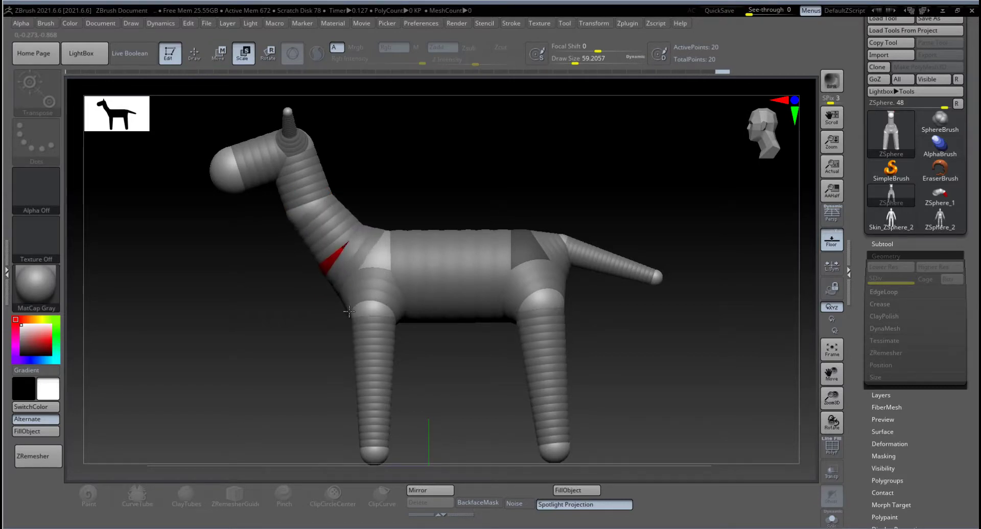
# Insert knee ZSpheres partway up the front legs, resize the upper leg joints slightly, and move the front leg ends downward
pyautogui.keyDown('alt'); pyautogui.moveTo(429, 357); pyautogui.dragTo(422, 280); pyautogui.keyUp('alt')
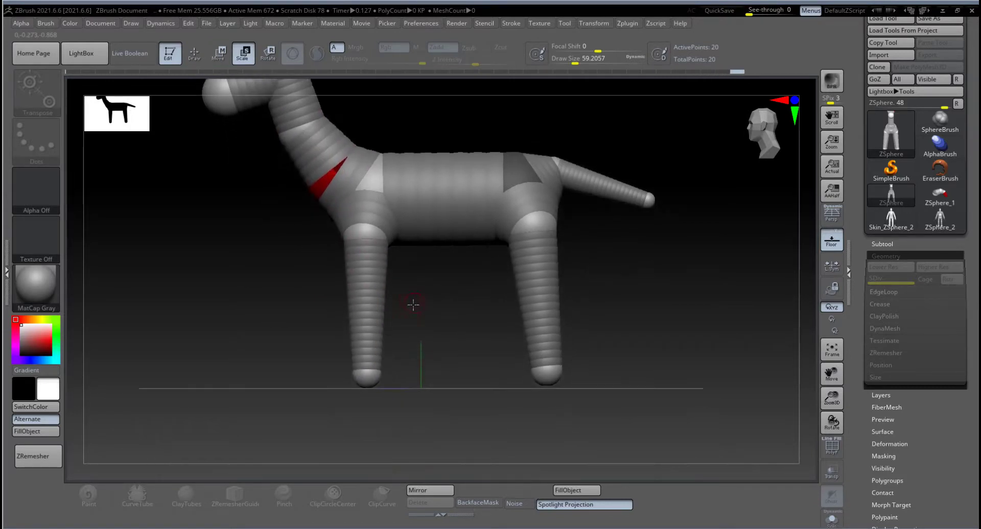
pyautogui.press('q')
pyautogui.click(377, 273)
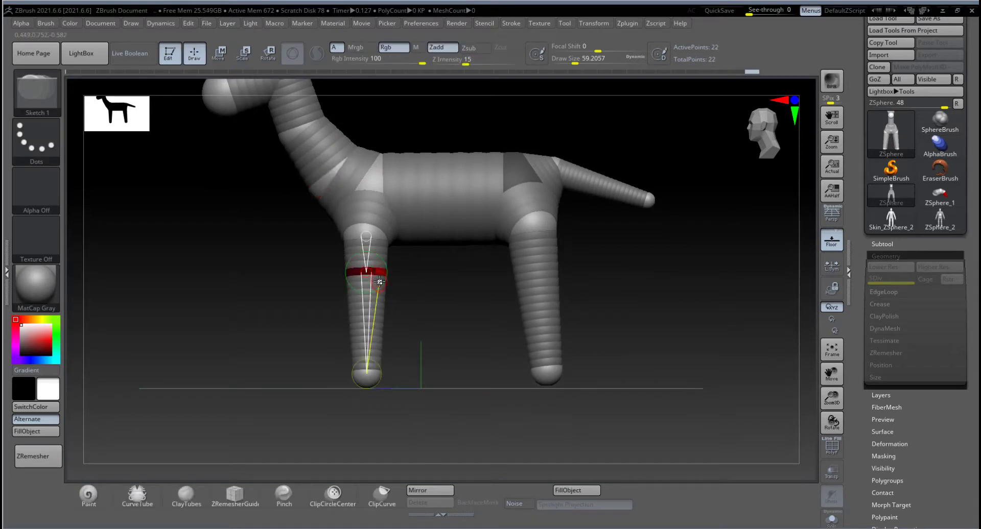
pyautogui.press('w')
pyautogui.press('e')
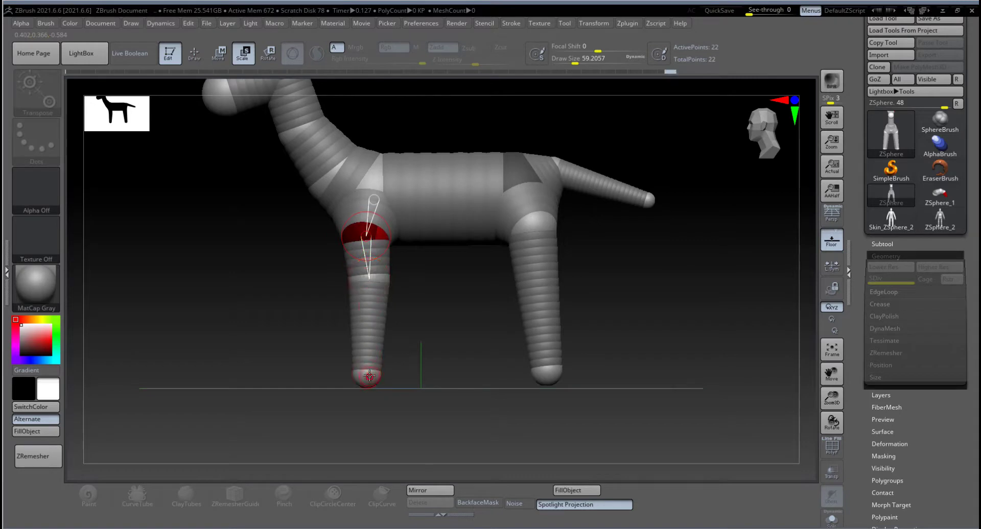
pyautogui.press('w')
pyautogui.moveTo(368, 388); pyautogui.dragTo(365, 395)
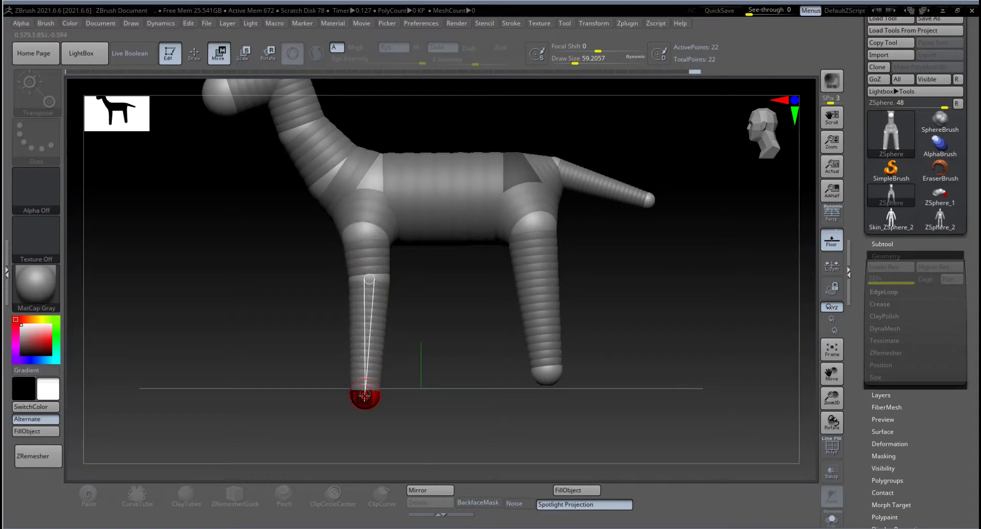
# Insert an ankle ZSphere just above the end of each front leg
pyautogui.press('q')
pyautogui.click(381, 367)
pyautogui.press('w')
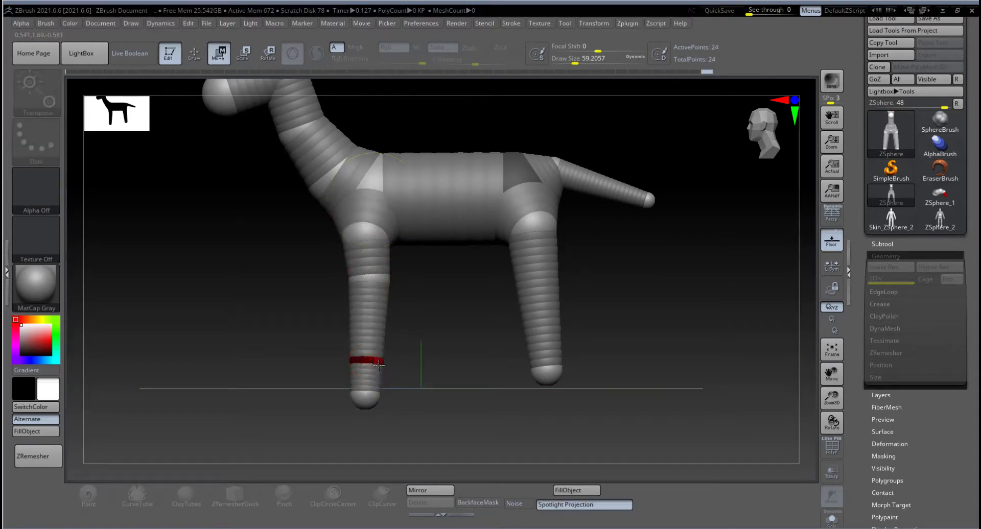
# Add toe ZSpheres on the front leg ends, pull them forward to form feet, and enlarge the toe tips slightly
pyautogui.moveTo(449, 408)
pyautogui.mouseDown()
pyautogui.moveTo(386, 407)
pyautogui.moveTo(442, 408)
pyautogui.mouseUp()
pyautogui.press('q')
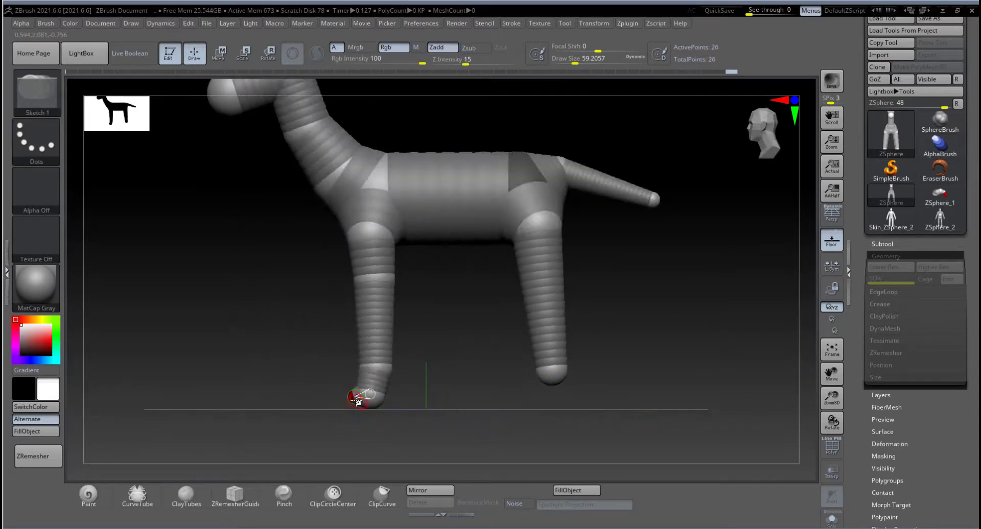
pyautogui.press('w')
pyautogui.moveTo(358, 400); pyautogui.dragTo(339, 410)
pyautogui.press('e')
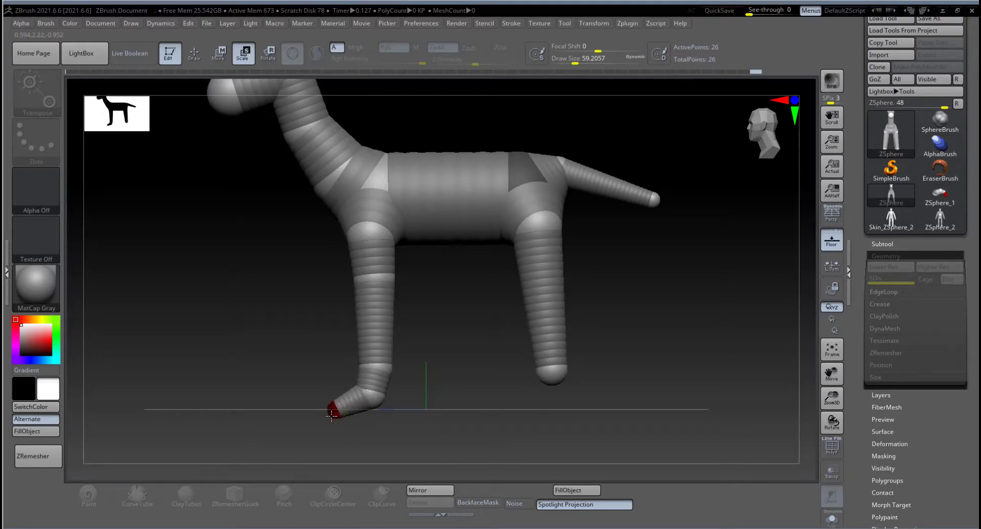
pyautogui.press('w')
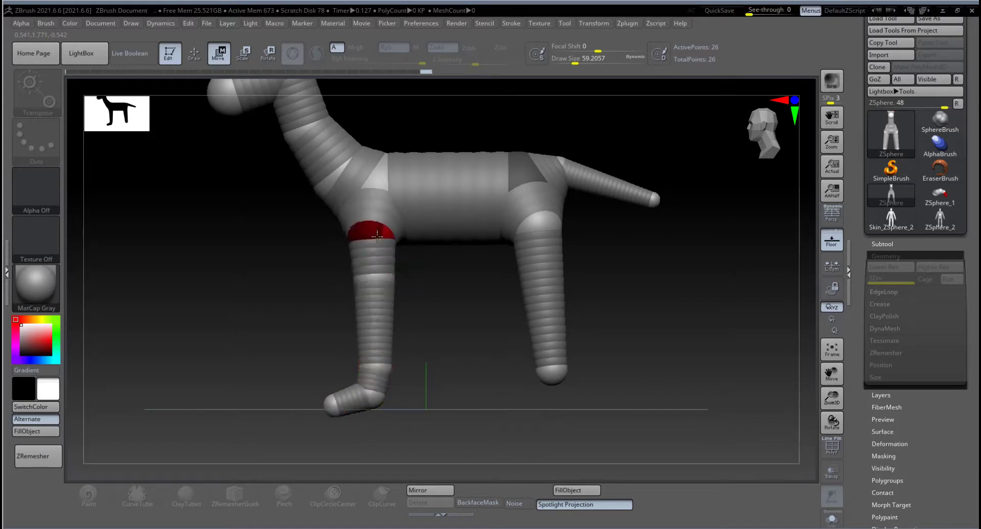
# Lower the front legs' shoulder joints slightly and adjust their size
pyautogui.moveTo(379, 246); pyautogui.dragTo(378, 241)
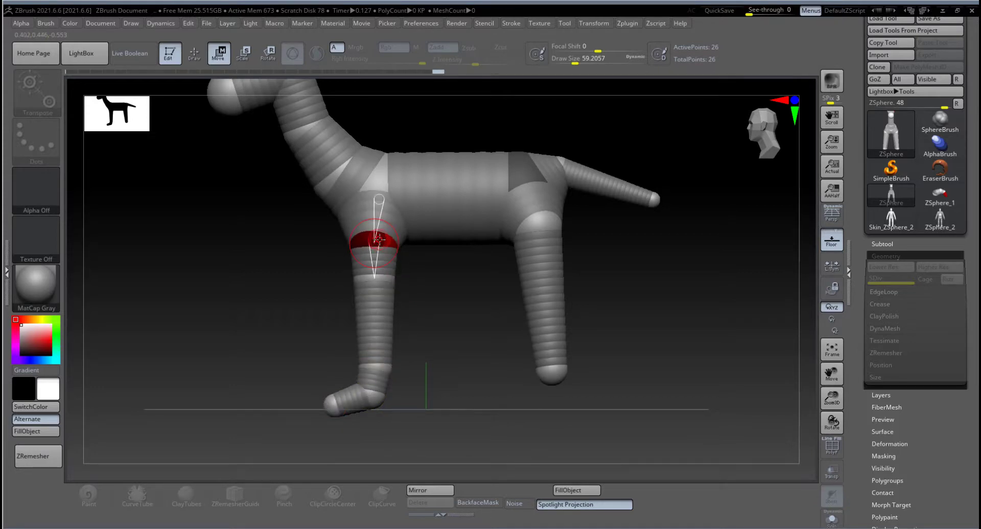
pyautogui.press('e')
pyautogui.press('w')
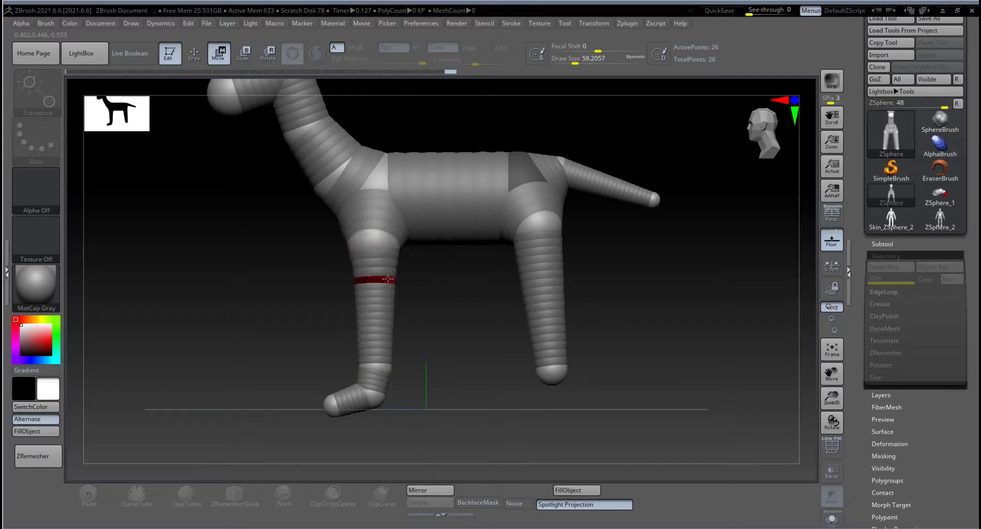
# Build matching hind feet by lowering the leg ends, inserting ankle ZSpheres, and extending toe ZSpheres forward
pyautogui.keyDown('alt'); pyautogui.moveTo(597, 298); pyautogui.dragTo(570, 378); pyautogui.keyUp('alt')
pyautogui.press('e')
pyautogui.moveTo(474, 217)
pyautogui.mouseDown()
pyautogui.moveTo(484, 375)
pyautogui.moveTo(559, 395)
pyautogui.mouseUp()
pyautogui.press('q')
pyautogui.hotkey('ctrl', 'z')
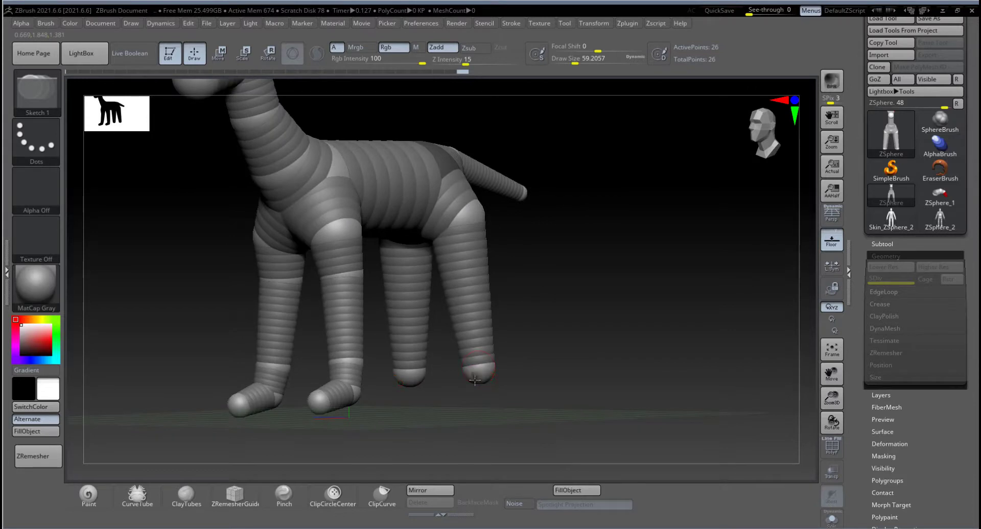
pyautogui.moveTo(475, 379)
pyautogui.mouseDown()
pyautogui.moveTo(475, 389)
pyautogui.moveTo(453, 384)
pyautogui.moveTo(445, 400)
pyautogui.moveTo(466, 399)
pyautogui.moveTo(443, 403)
pyautogui.moveTo(477, 404)
pyautogui.mouseUp()
pyautogui.press('w')
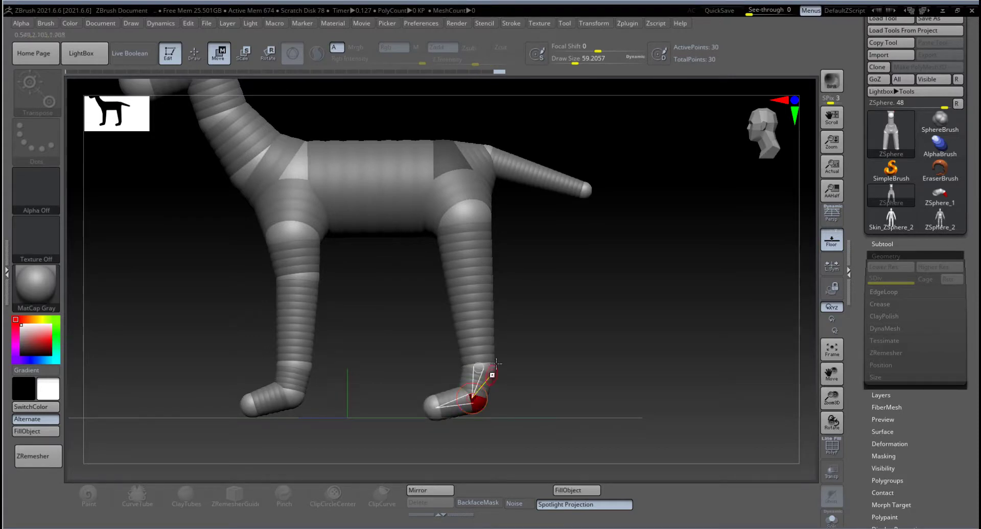
# Insert two joint ZSpheres in each hind leg and bend it, moving the lower one backward and the upper one forward
pyautogui.press('q')
pyautogui.click(479, 315)
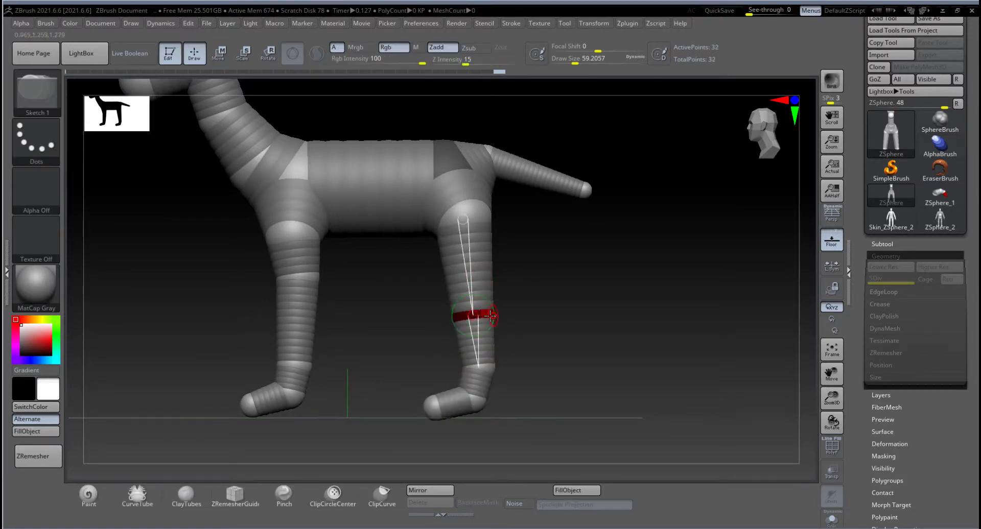
pyautogui.press('w')
pyautogui.moveTo(478, 315); pyautogui.dragTo(496, 308)
pyautogui.press('q')
pyautogui.click(479, 264)
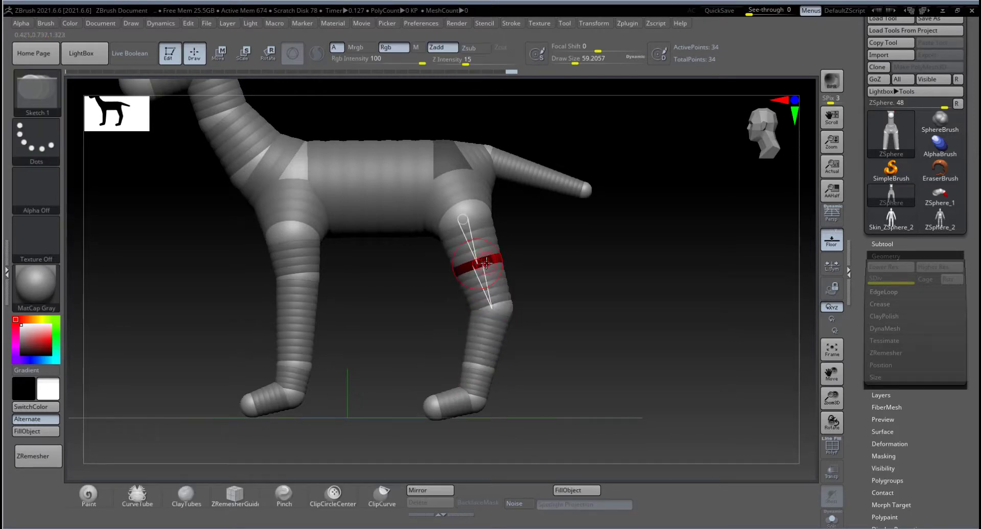
pyautogui.press('w')
pyautogui.moveTo(479, 264); pyautogui.dragTo(464, 272)
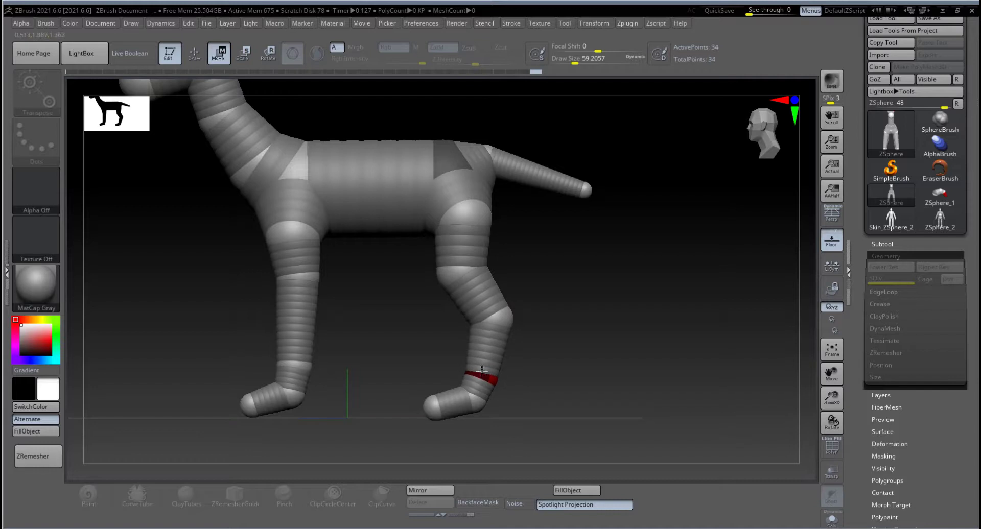
# Refine the hind leg by lowering its rear-bent joint and adjusting the positions and sizes of the thigh, hip and foot ZSpheres
pyautogui.moveTo(495, 317); pyautogui.dragTo(494, 330)
pyautogui.moveTo(459, 271); pyautogui.dragTo(476, 260)
pyautogui.press('e')
pyautogui.press('w')
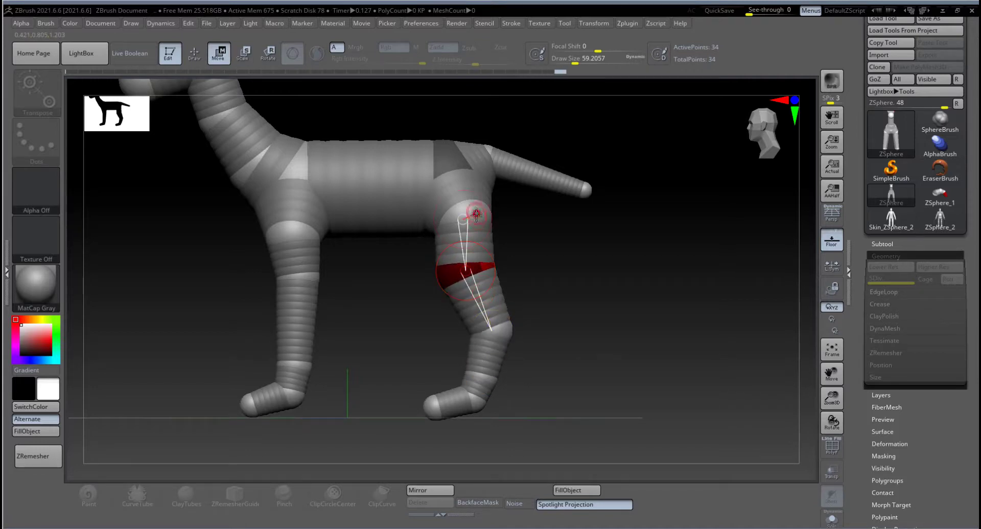
pyautogui.moveTo(475, 214); pyautogui.dragTo(475, 217)
pyautogui.press('e')
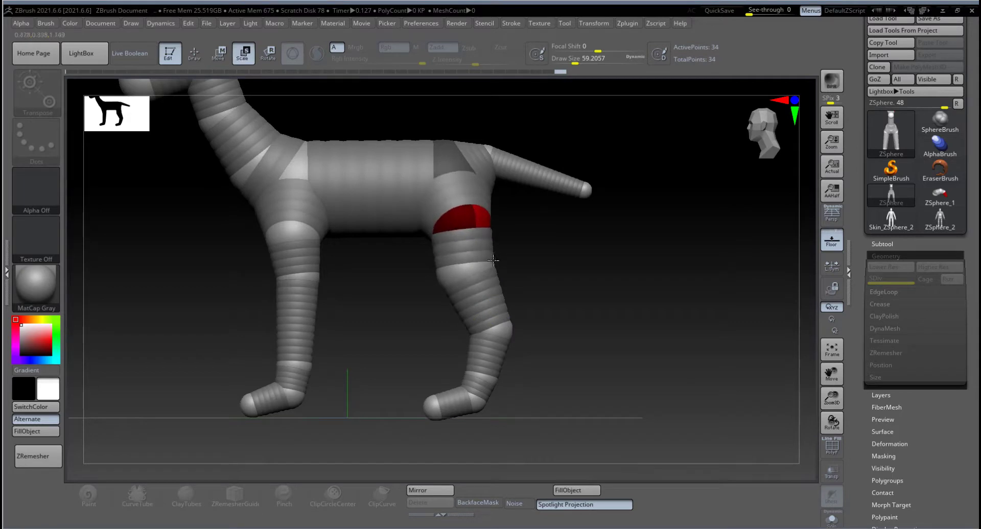
pyautogui.moveTo(457, 270); pyautogui.dragTo(434, 403)
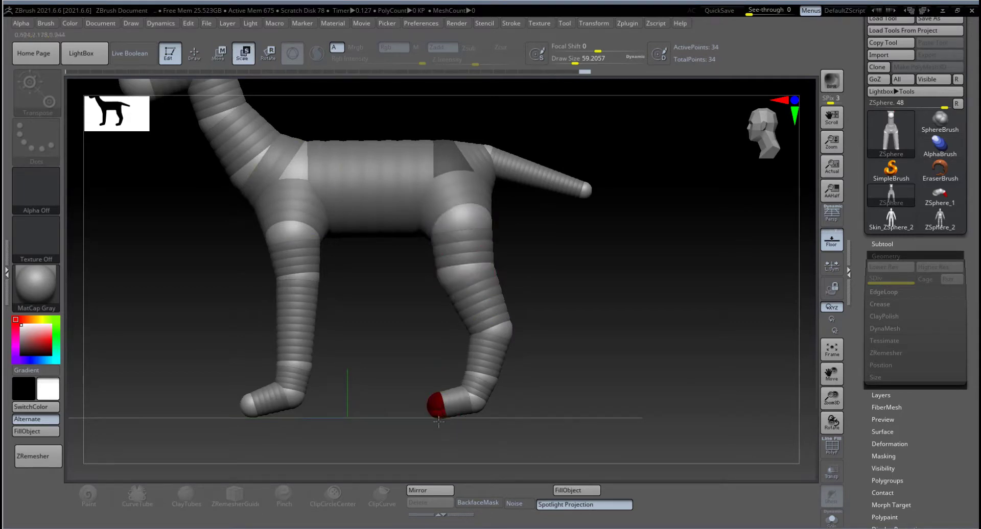
# Insert a ZSphere in the middle of the torso and shift it slightly toward the hind legs
pyautogui.scroll(-5, 508, 345)
pyautogui.moveTo(346, 263)
pyautogui.mouseDown()
pyautogui.moveTo(416, 278)
pyautogui.moveTo(401, 261)
pyautogui.moveTo(434, 265)
pyautogui.moveTo(398, 262)
pyautogui.moveTo(411, 256)
pyautogui.mouseUp()
pyautogui.press('w')
pyautogui.press('q')
pyautogui.click(397, 259)
pyautogui.press('w')
pyautogui.keyDown('alt'); pyautogui.moveTo(545, 317); pyautogui.dragTo(555, 355); pyautogui.keyUp('alt')
pyautogui.moveTo(403, 245)
pyautogui.mouseDown()
pyautogui.moveTo(414, 245)
pyautogui.moveTo(397, 249)
pyautogui.mouseUp()
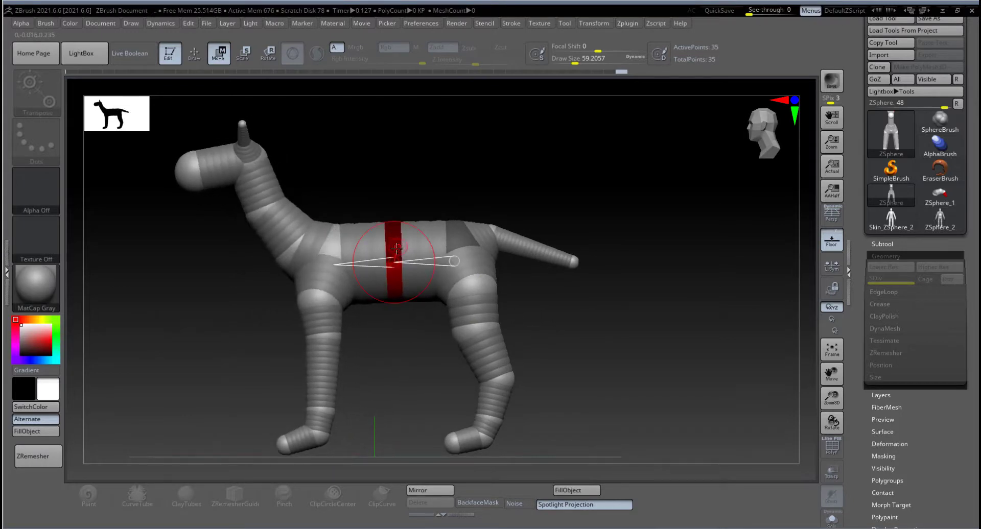
# Insert a second torso ZSphere ahead of the first, enlarge it as the ribcage, and adjust the torso joint positions
pyautogui.press('q')
pyautogui.click(380, 254)
pyautogui.press('e')
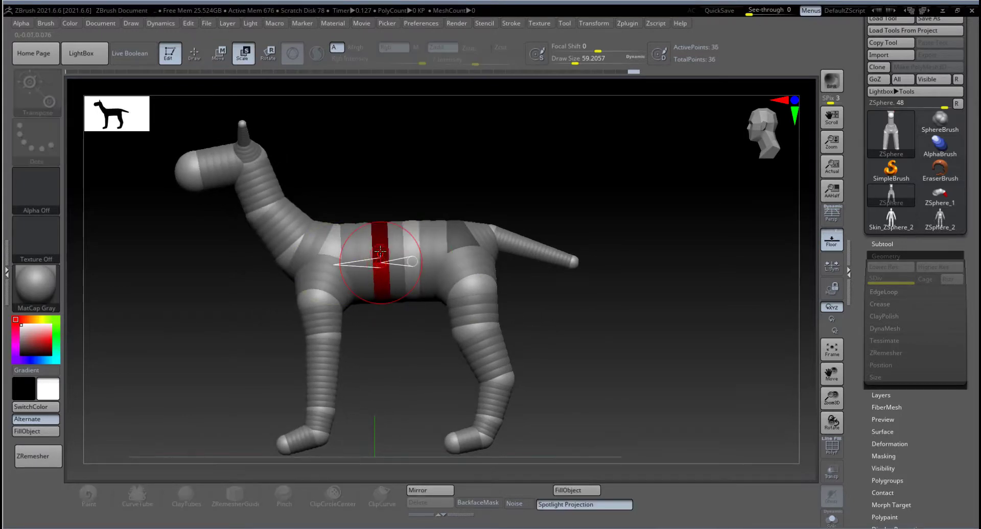
pyautogui.press('w')
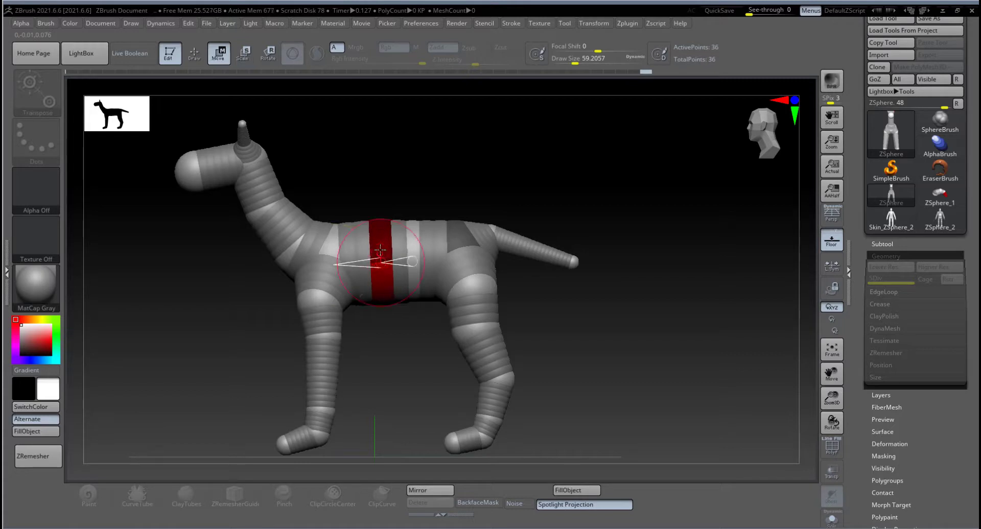
pyautogui.moveTo(376, 264); pyautogui.dragTo(409, 241)
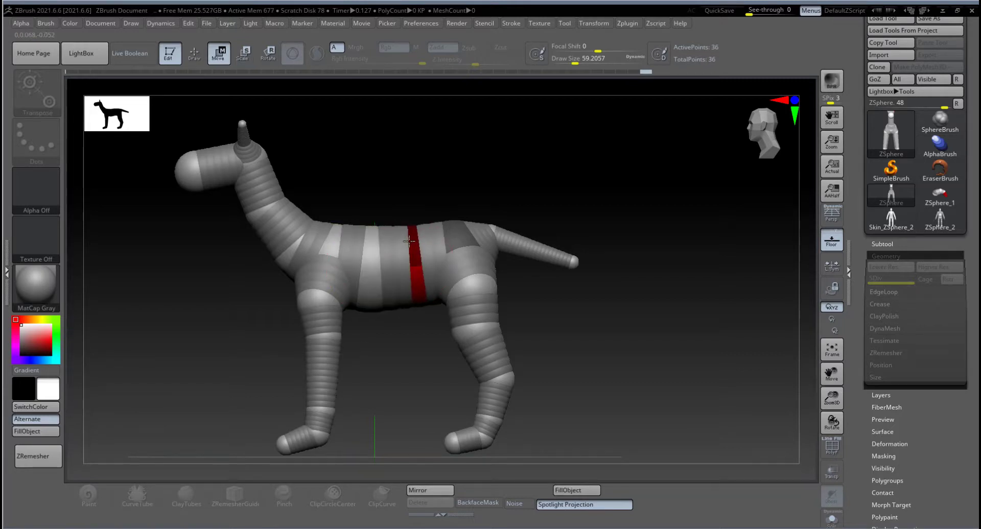
# Preview the creature's adaptive skin with the new torso and leg joints, and return to the ZSphere display
pyautogui.moveTo(580, 339)
pyautogui.keyDown('alt'); pyautogui.mouseDown()
pyautogui.moveTo(543, 313)
pyautogui.moveTo(565, 329)
pyautogui.mouseUp(); pyautogui.keyUp('alt')
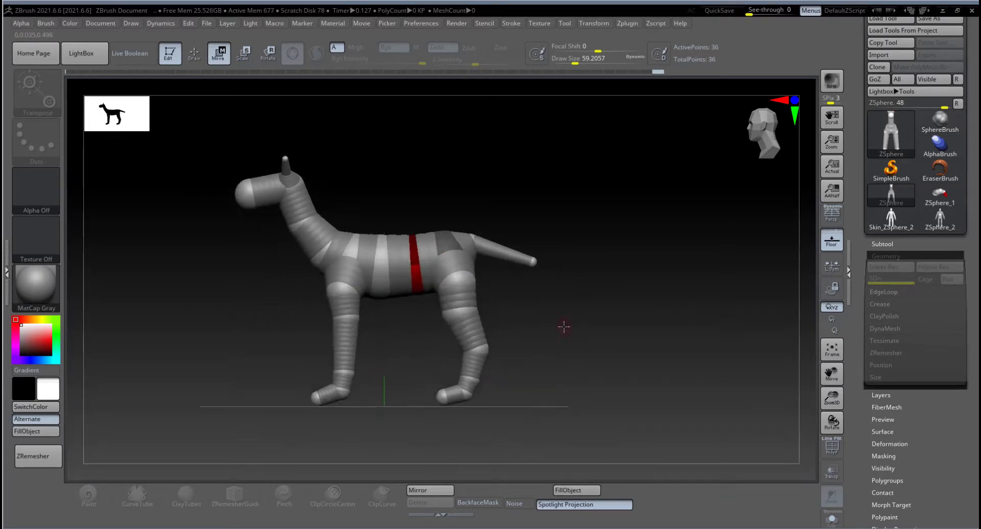
pyautogui.press('a')
pyautogui.press('y')
pyautogui.press('a')
pyautogui.moveTo(564, 326)
pyautogui.mouseDown()
pyautogui.moveTo(635, 331)
pyautogui.moveTo(508, 332)
pyautogui.moveTo(567, 330)
pyautogui.mouseUp()
# Move the tail tip down, insert ZSpheres along the tail, and reposition them so the tail curves down behind the hind legs
pyautogui.moveTo(539, 270); pyautogui.dragTo(548, 294)
pyautogui.press('q')
pyautogui.click(496, 254)
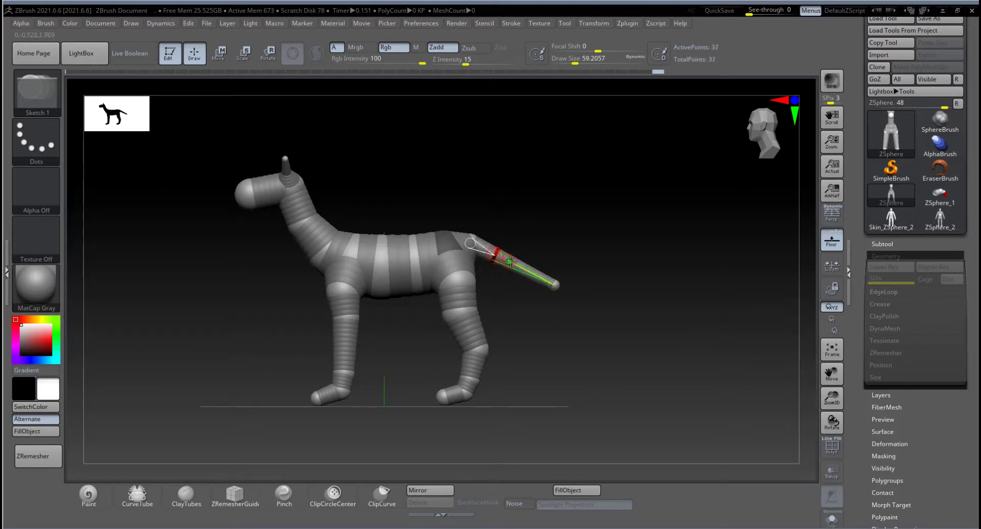
pyautogui.press('w')
pyautogui.moveTo(553, 285); pyautogui.dragTo(545, 310)
pyautogui.moveTo(506, 254); pyautogui.dragTo(509, 280)
pyautogui.moveTo(538, 310); pyautogui.dragTo(503, 287)
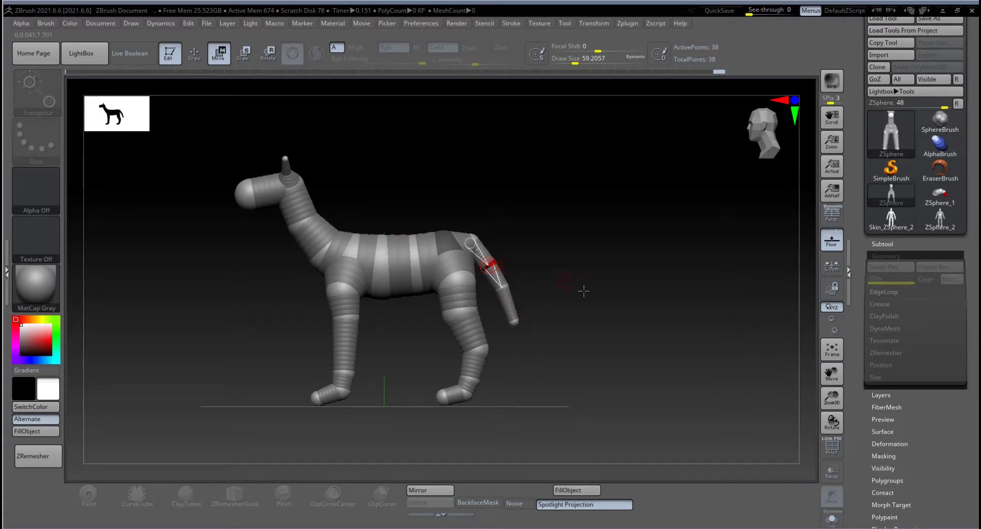
# Set the adaptive skin's DynaMesh Resolution to 0
pyautogui.moveTo(583, 291); pyautogui.dragTo(582, 317)
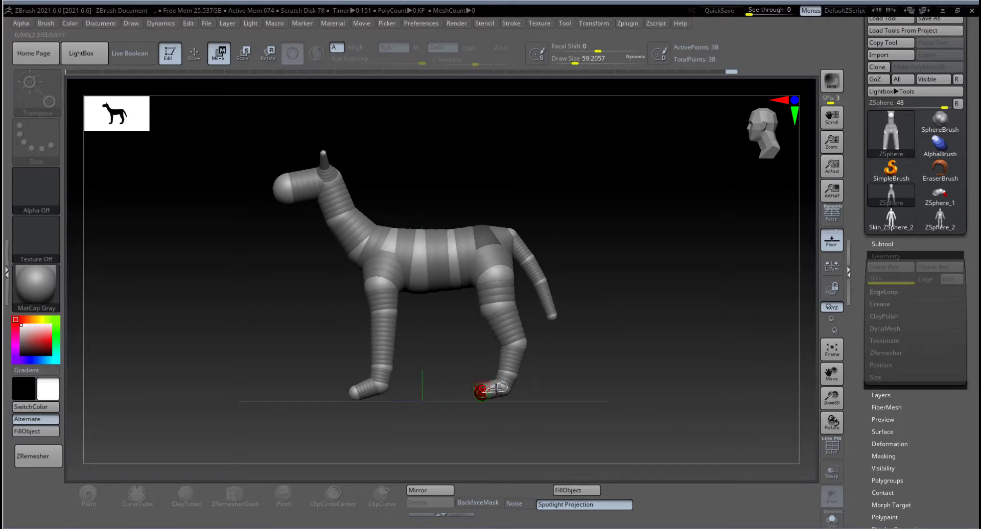
pyautogui.scroll(-5, 937, 361)
pyautogui.scroll(1, 937, 360)
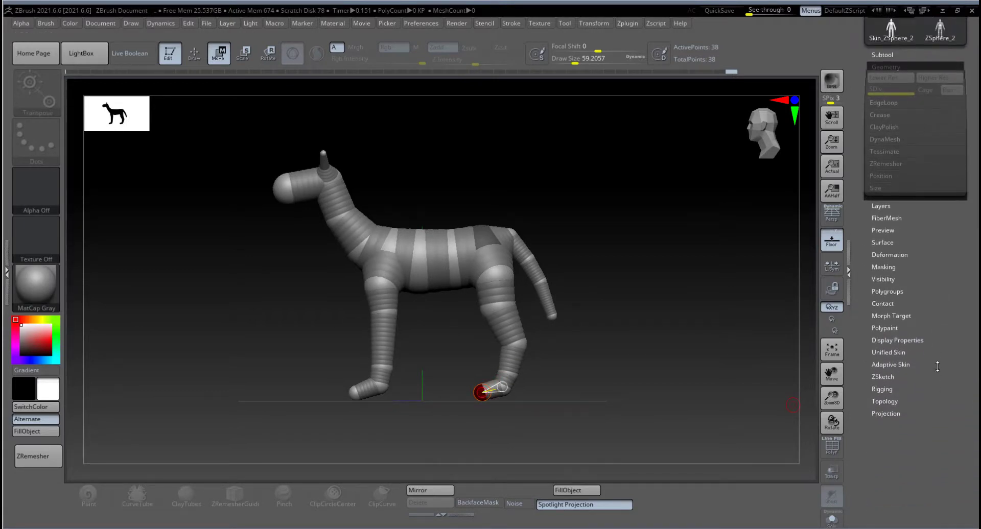
pyautogui.click(902, 365)
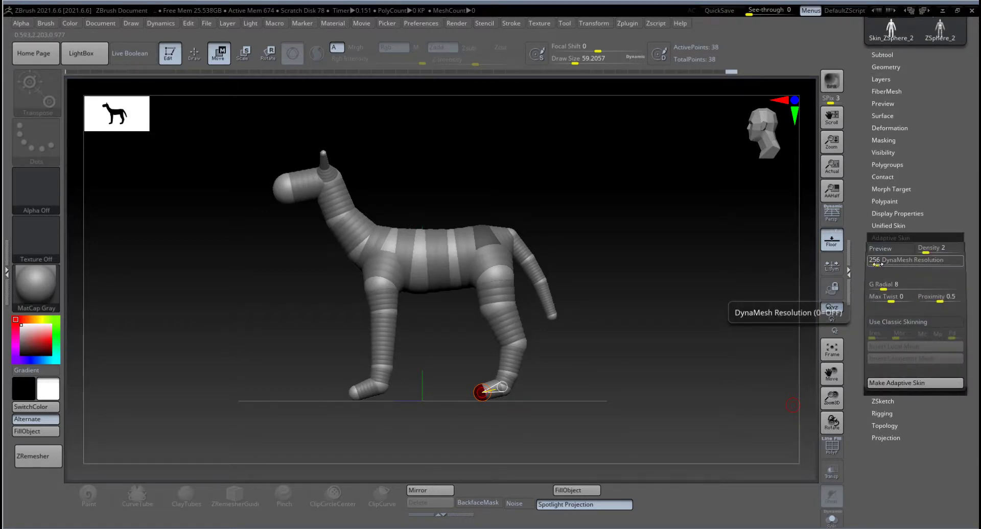
pyautogui.moveTo(876, 264); pyautogui.dragTo(871, 266)
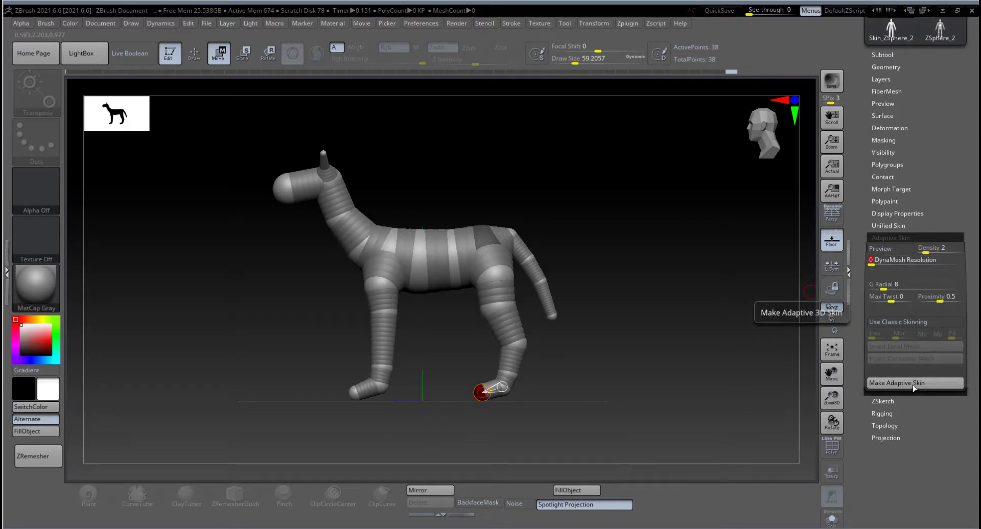
# Generate the adaptive skin mesh and switch to the resulting Skin_ZSphere tool
pyautogui.click(914, 387)
pyautogui.scroll(5, 966, 268)
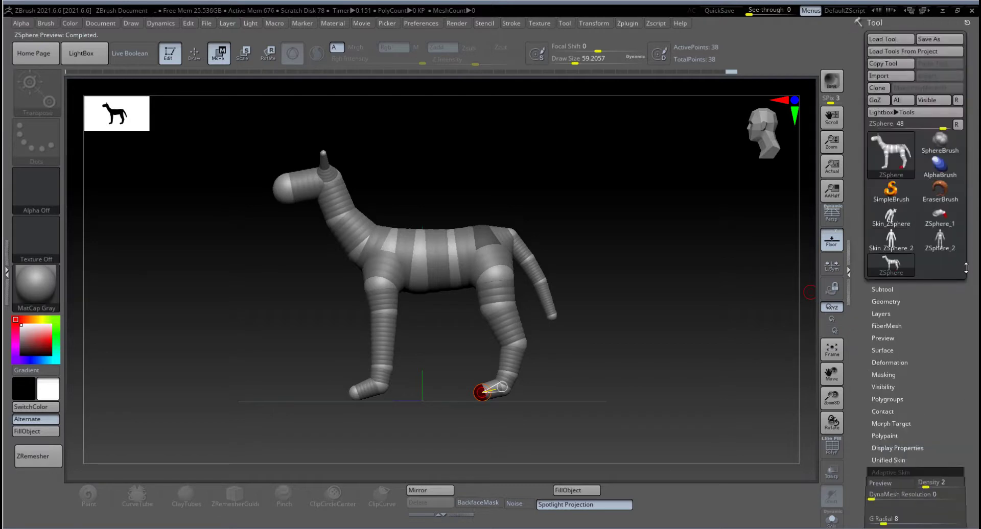
pyautogui.click(892, 220)
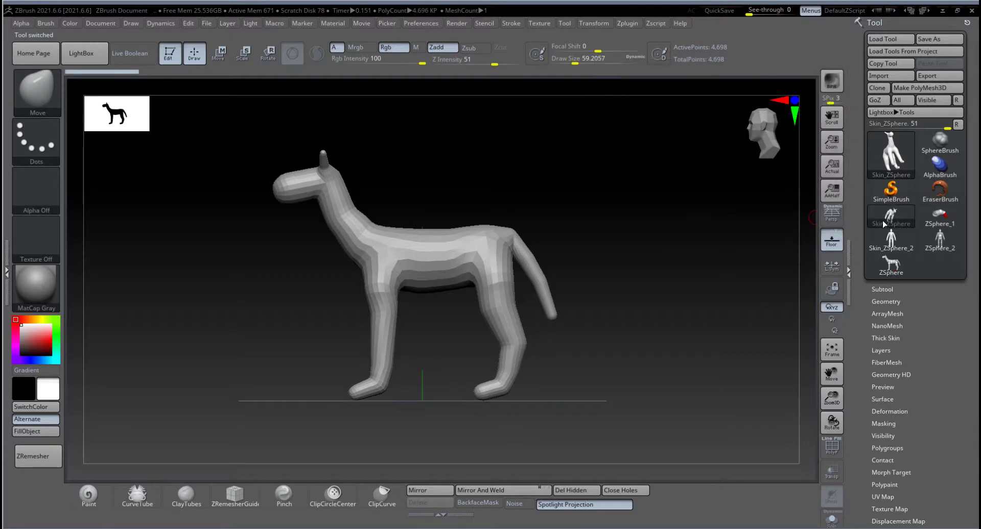
# Choose the ClayBuildup brush and set its draw size to 97.21759
pyautogui.keyDown('alt'); pyautogui.moveTo(556, 199); pyautogui.dragTo(553, 240); pyautogui.keyUp('alt')
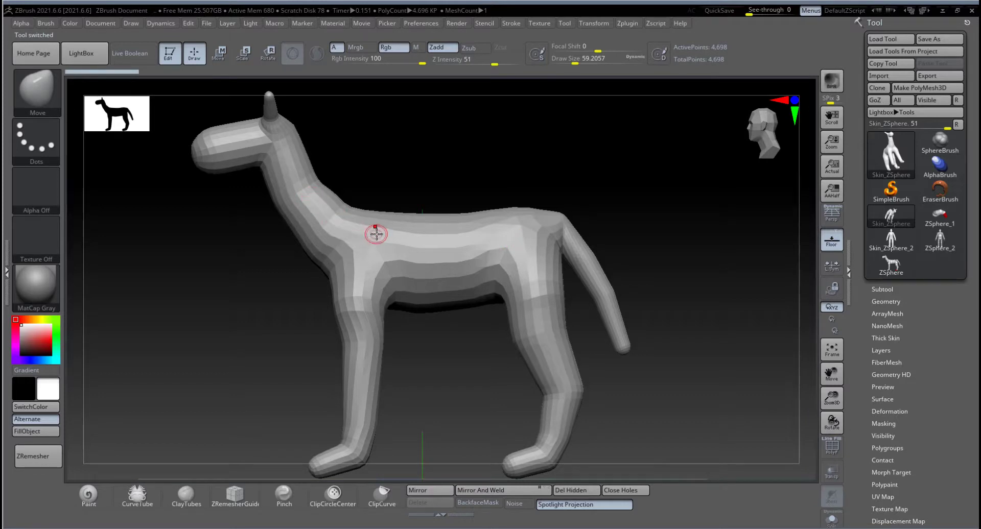
pyautogui.press('b')
pyautogui.press('c')
pyautogui.press('b')
pyautogui.press('shift')
pyautogui.press('space')
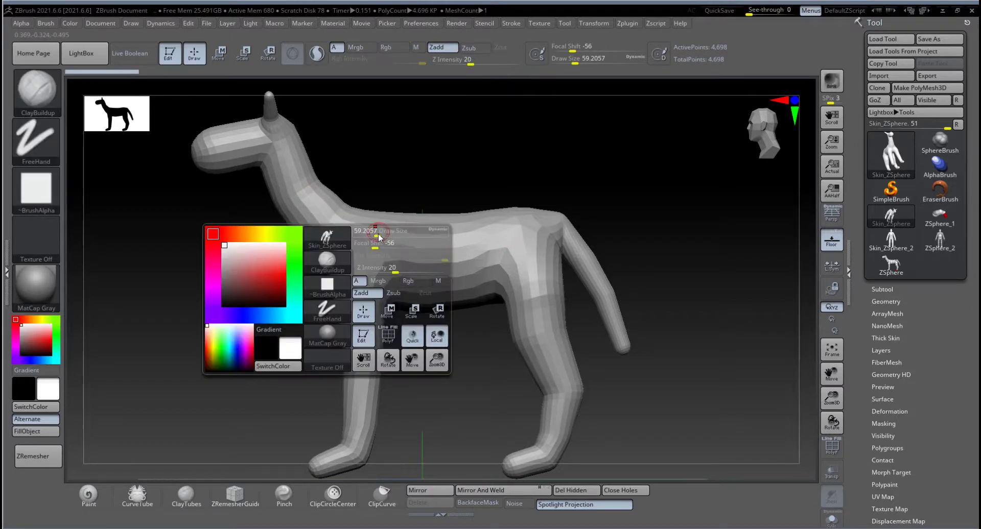
pyautogui.moveTo(379, 236); pyautogui.dragTo(392, 237)
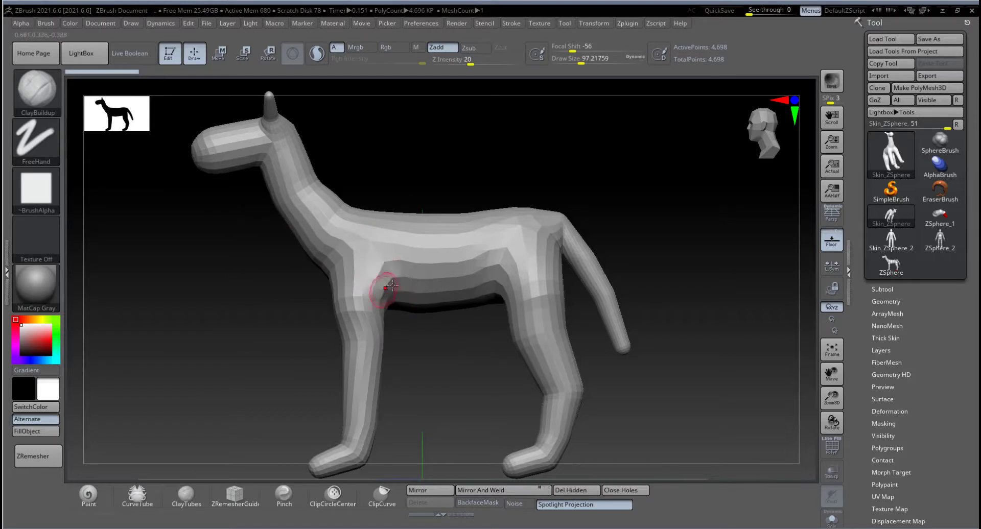
# Sculpt a ClayBuildup stroke on the lower belly just behind the front leg
pyautogui.moveTo(412, 303); pyautogui.dragTo(386, 297)
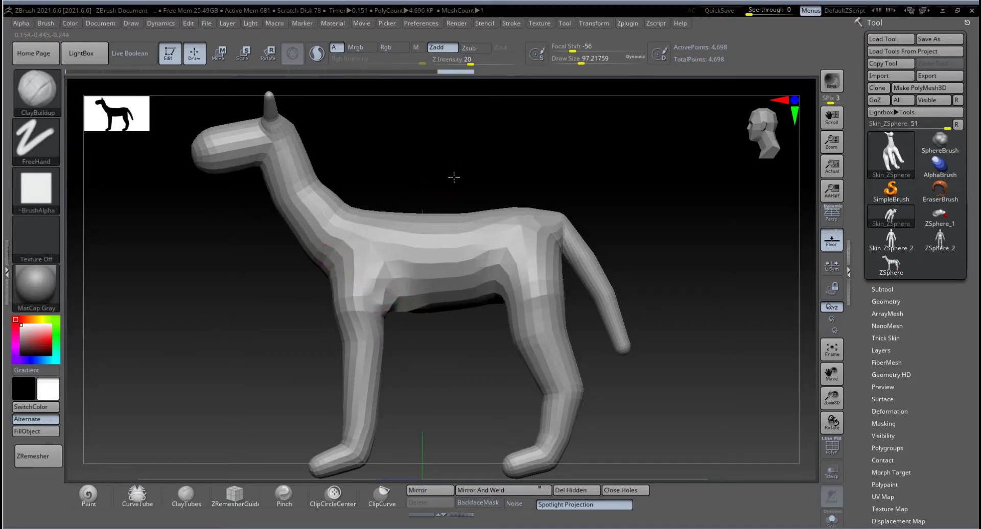
pyautogui.moveTo(453, 175)
pyautogui.mouseDown()
pyautogui.moveTo(497, 175)
pyautogui.moveTo(432, 190)
pyautogui.moveTo(460, 187)
pyautogui.mouseUp()
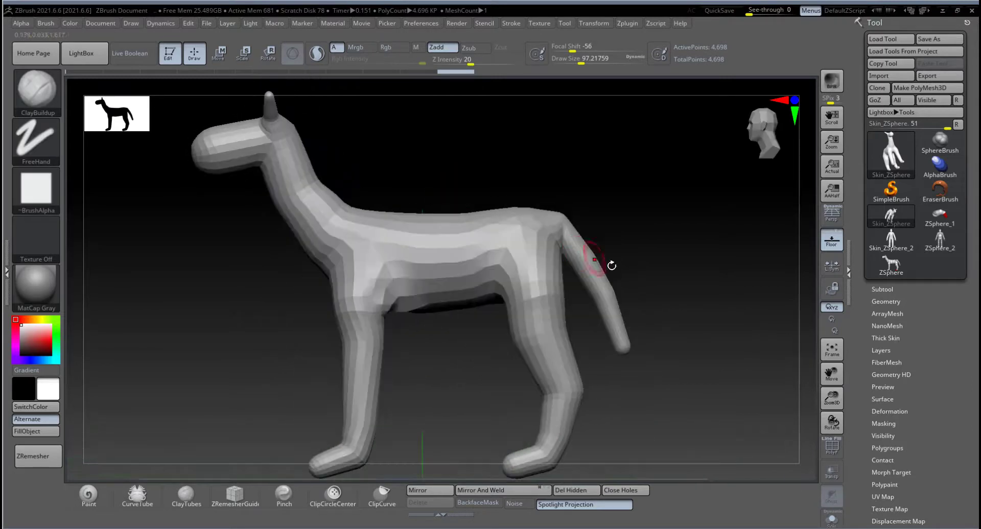
pyautogui.keyDown('alt'); pyautogui.moveTo(645, 288); pyautogui.dragTo(605, 279); pyautogui.keyUp('alt')
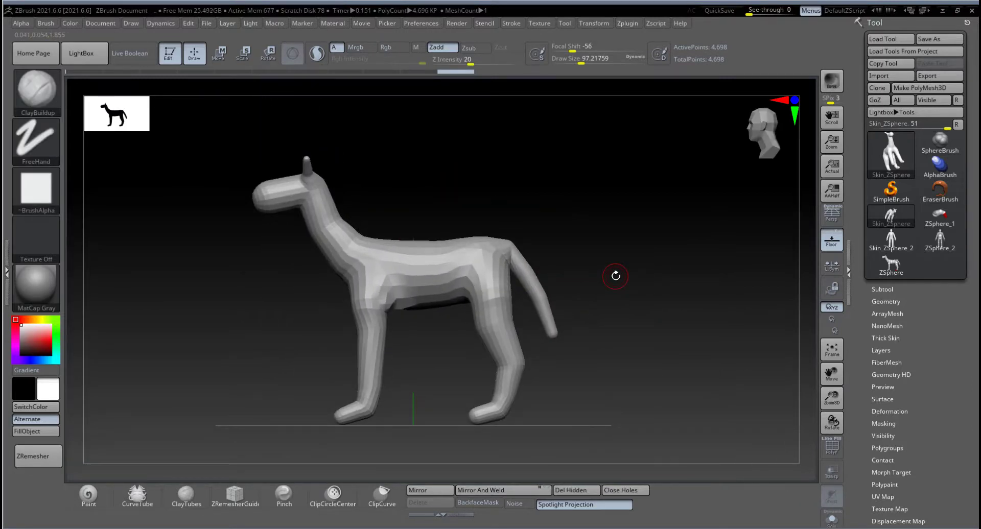